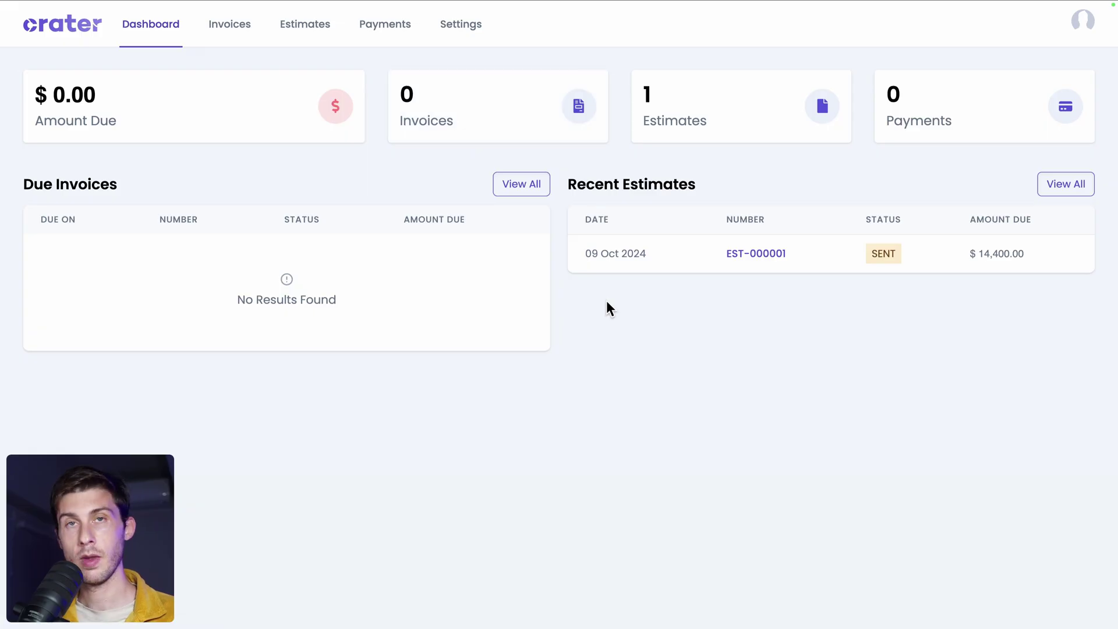
Open estimate EST-000001 for John Doe Corp from the Dashboard's Recent Estimates.
click(757, 255)
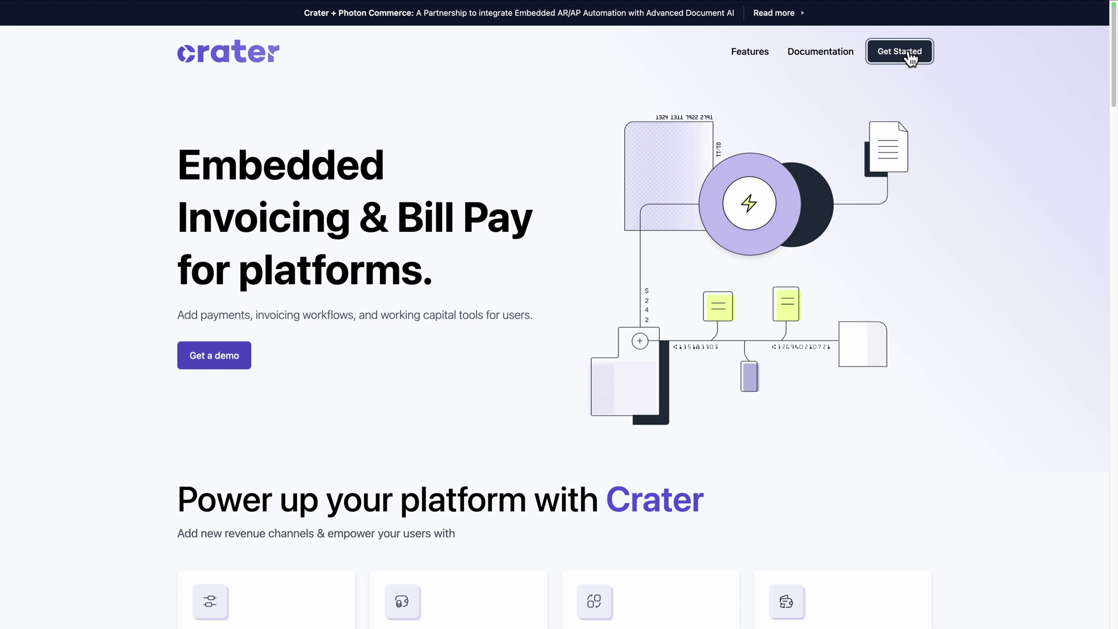
Go from Get Started to the Docker Installation section of the Crater docs and read through it.
click(911, 56)
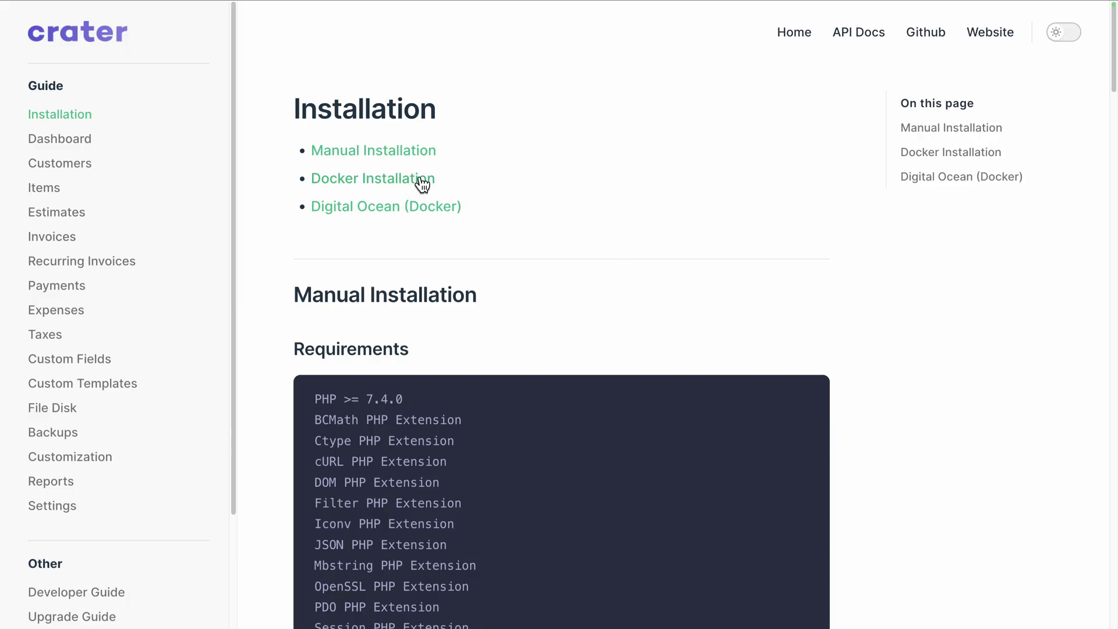
click(410, 179)
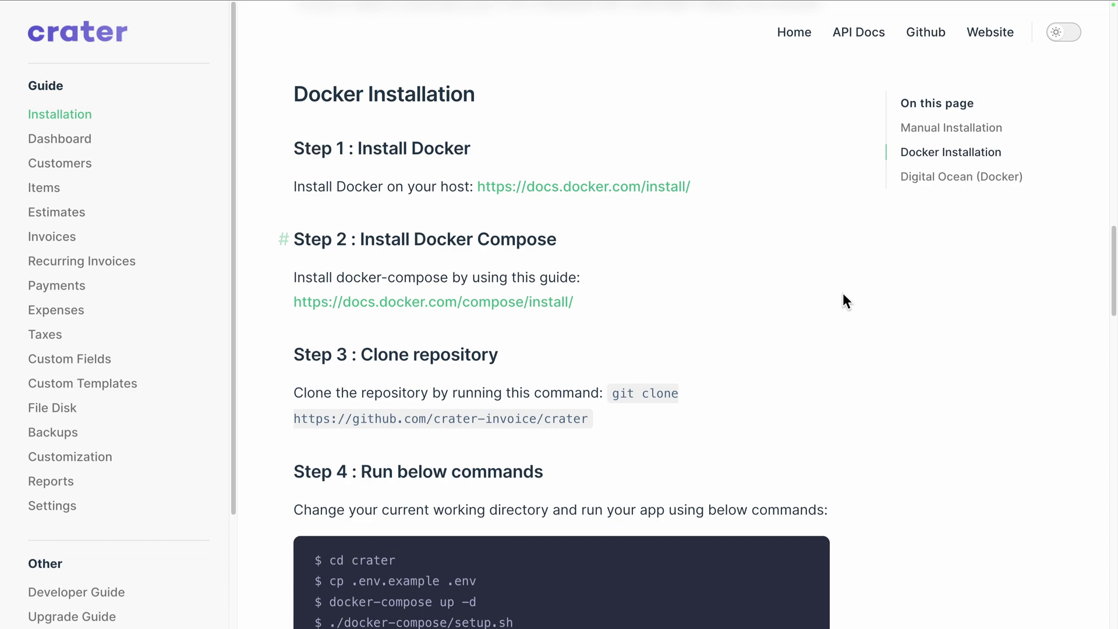
scroll(902, 386, down, 4)
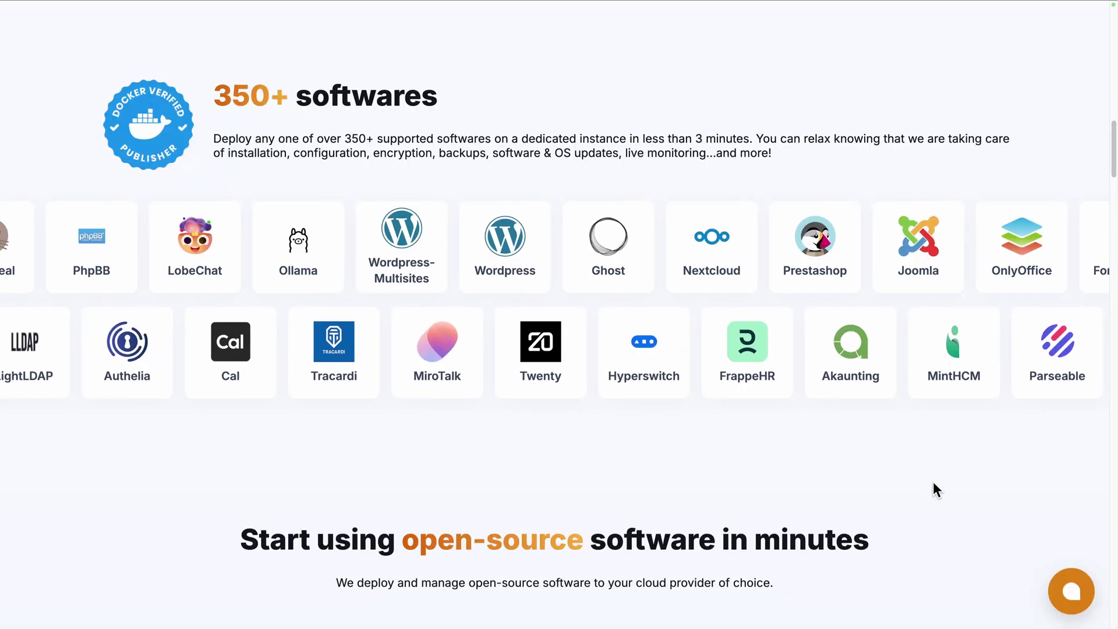
scroll(933, 483, down, 7)
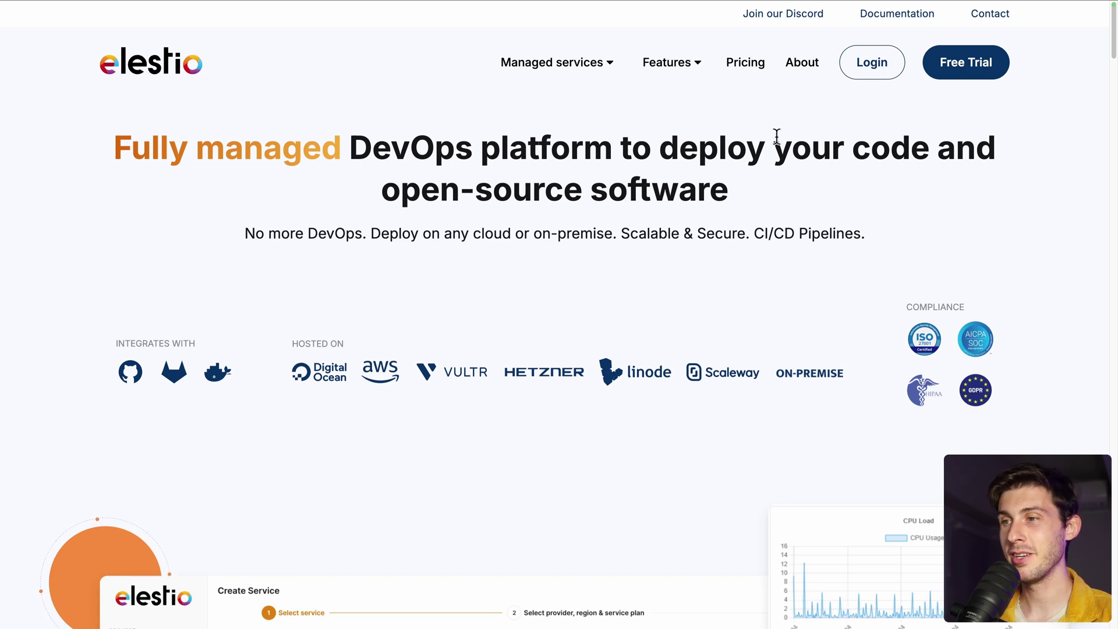
Log into Elestio and pick Crater, found by searching 'cra', as the first service to deploy.
click(864, 72)
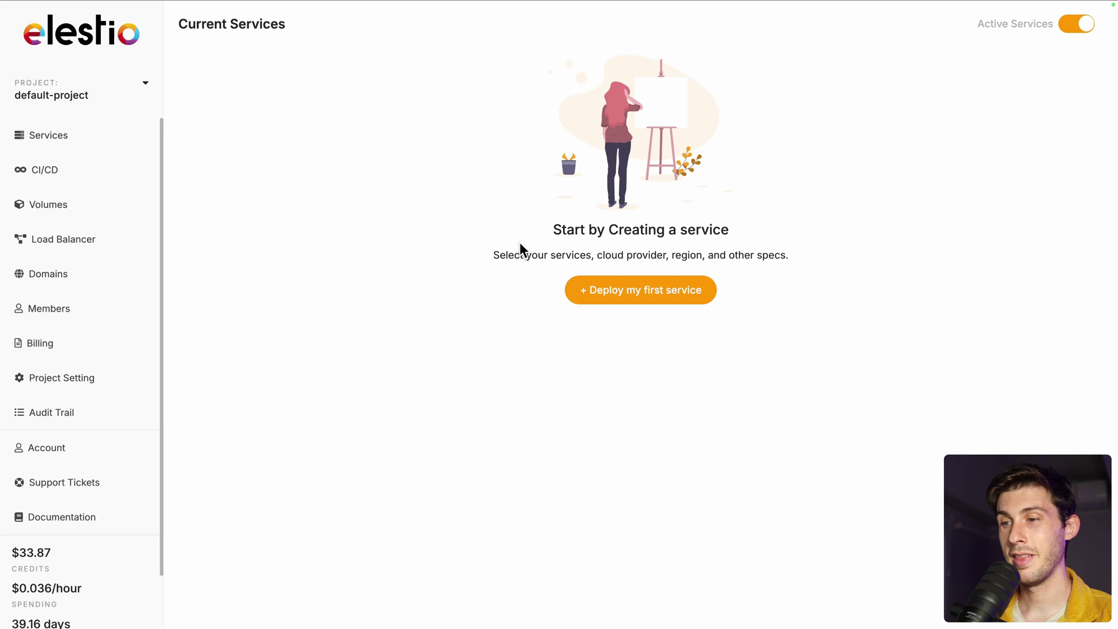
click(591, 300)
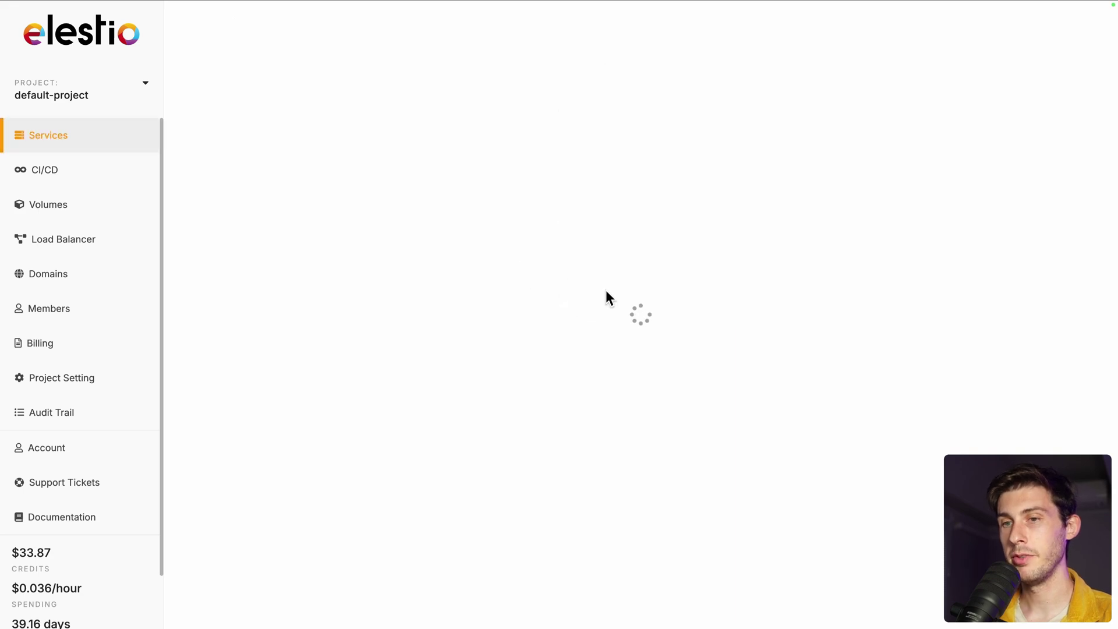
text(crat)
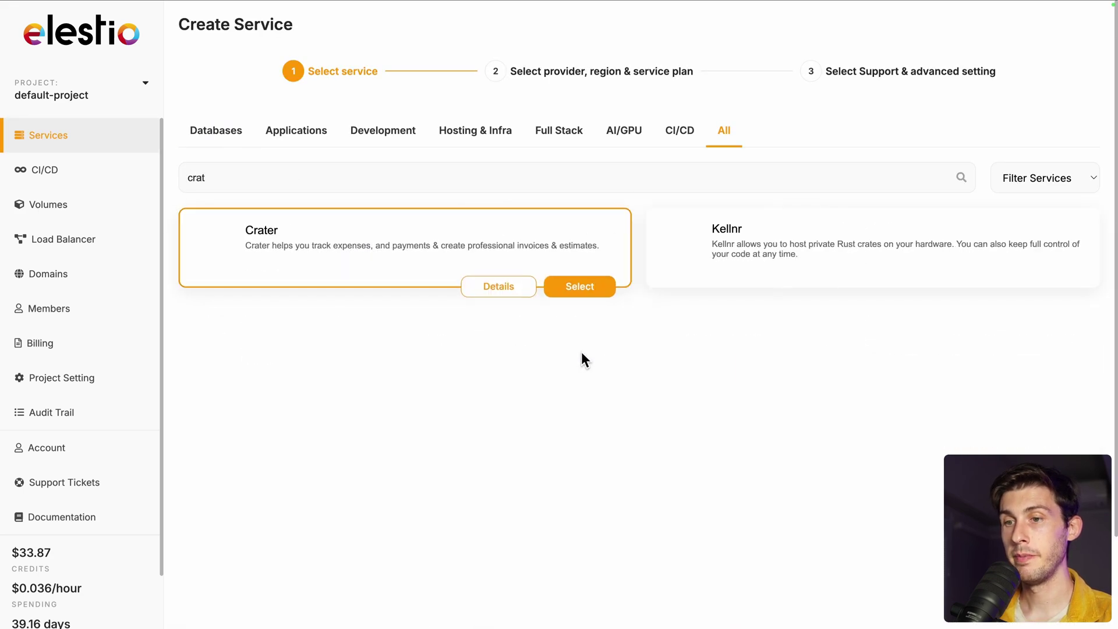
click(581, 287)
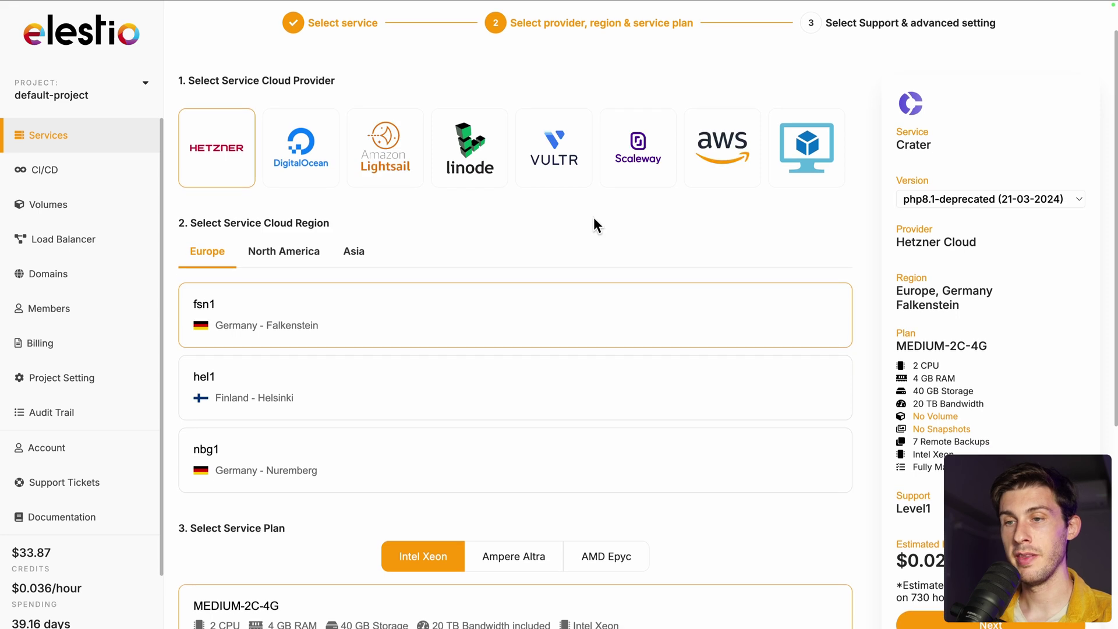
Keep Hetzner Falkenstein with the MEDIUM-2C-4G plan and move on to Level 1 support settings.
scroll(593, 218, down, 3)
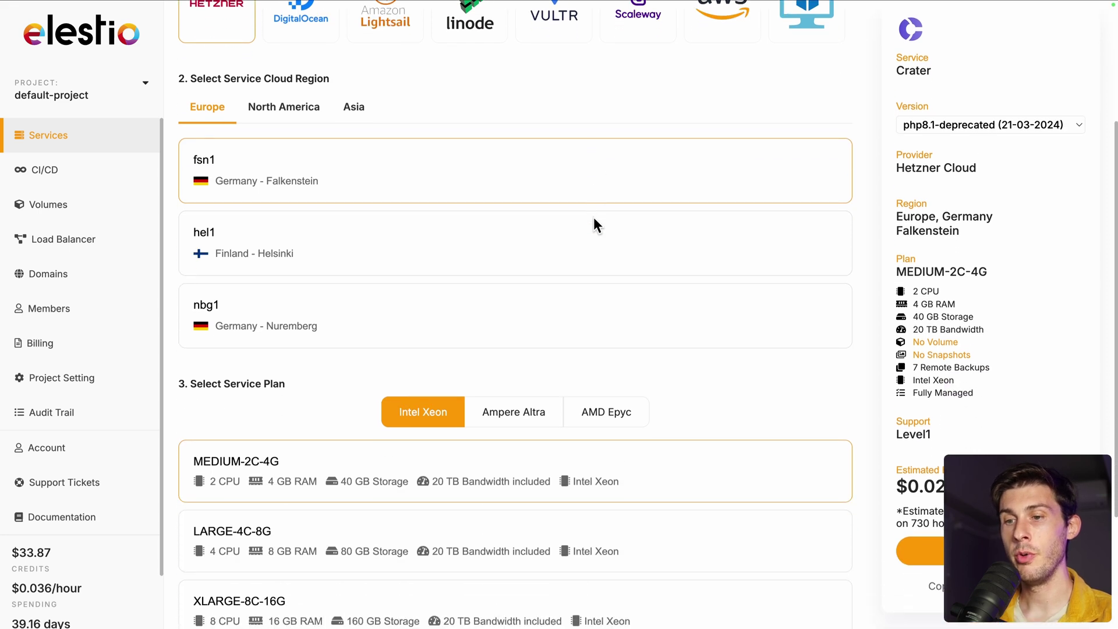
scroll(593, 218, down, 3)
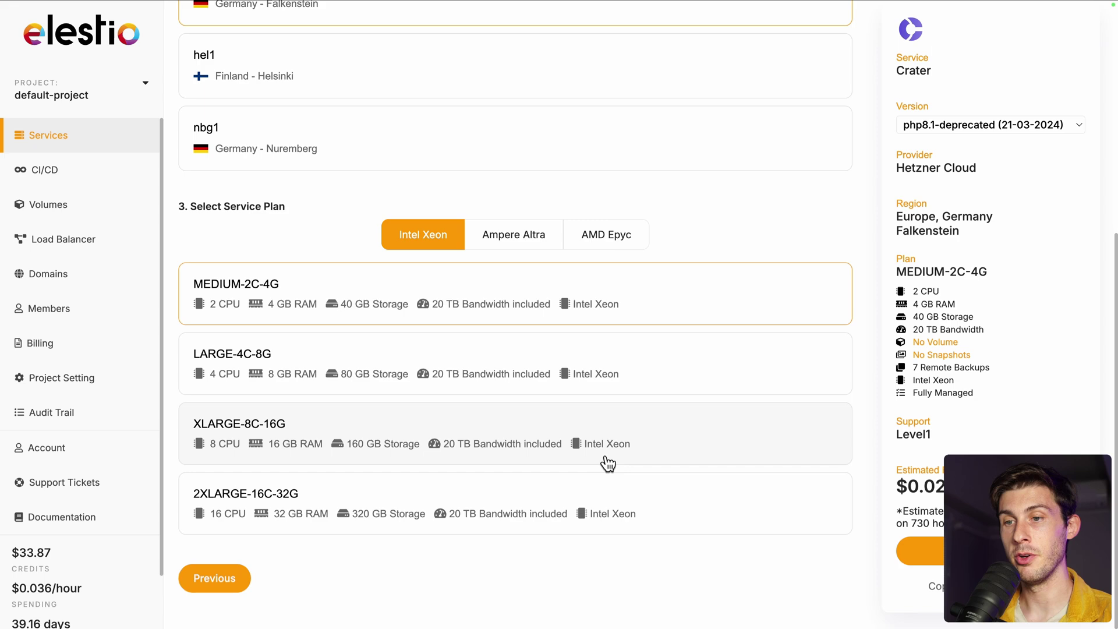
click(919, 556)
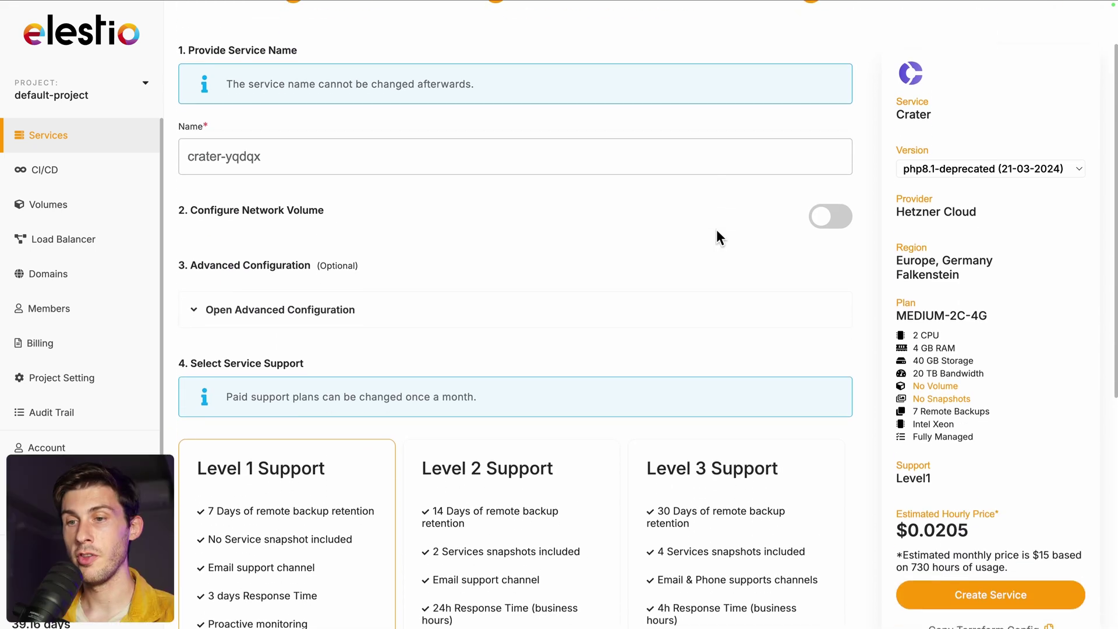
scroll(716, 229, down, 5)
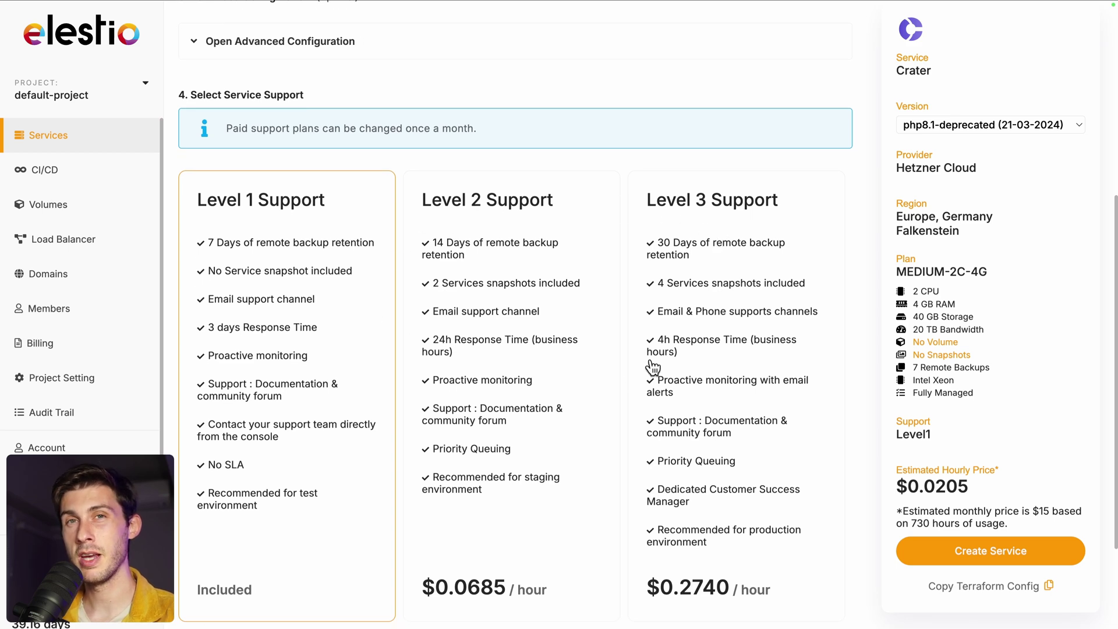
scroll(652, 367, down, 2)
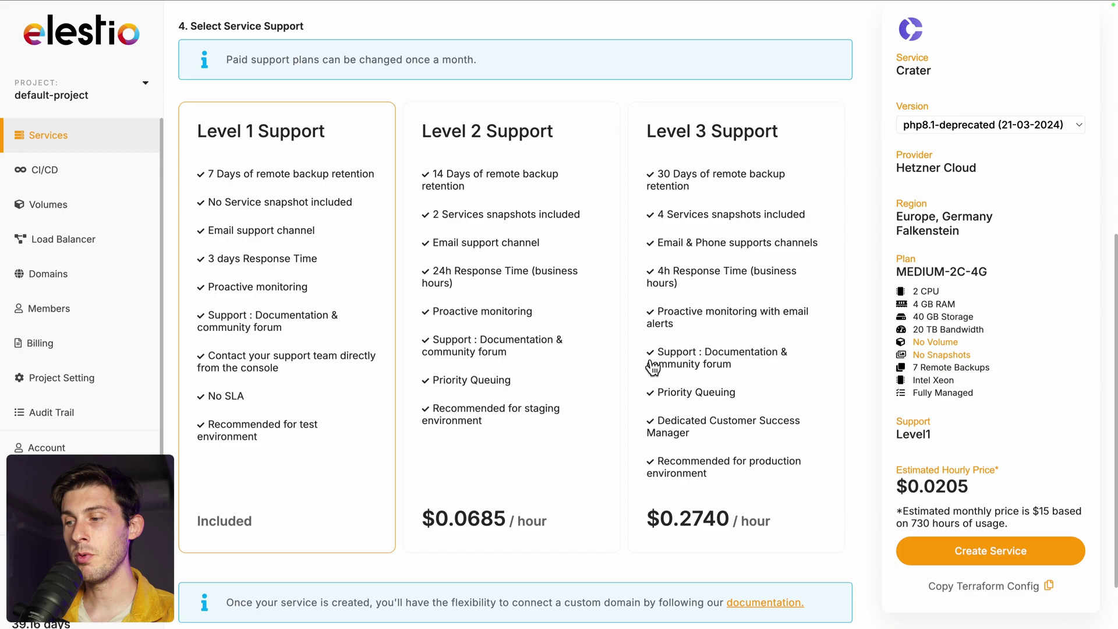
Create the Crater service, get its password, and open the instance's Admin UI installer.
click(958, 559)
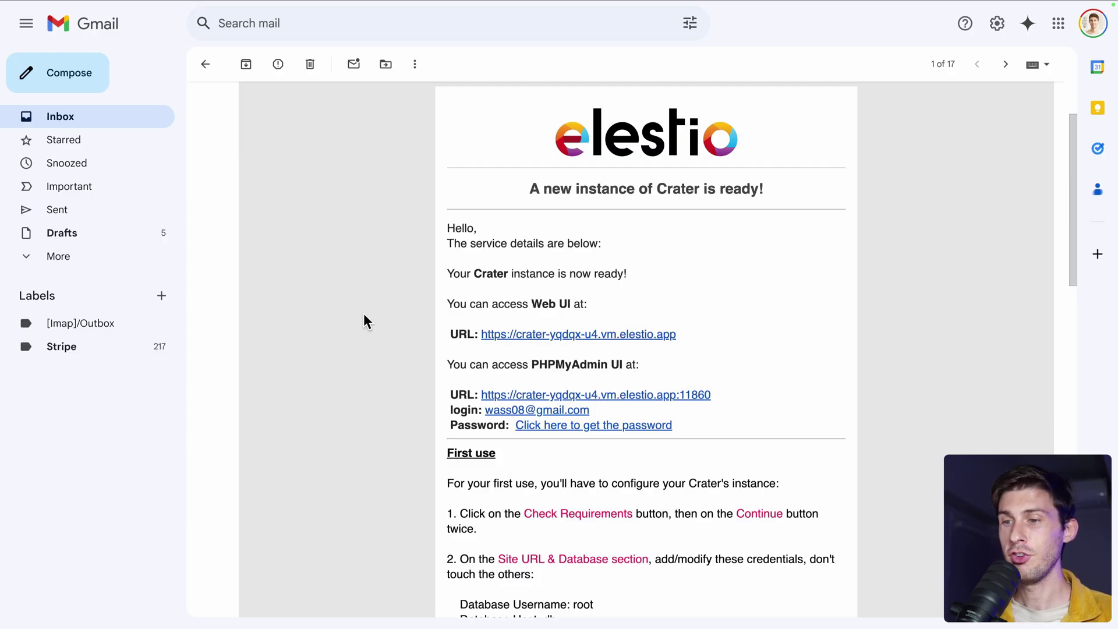
scroll(394, 414, down, 1)
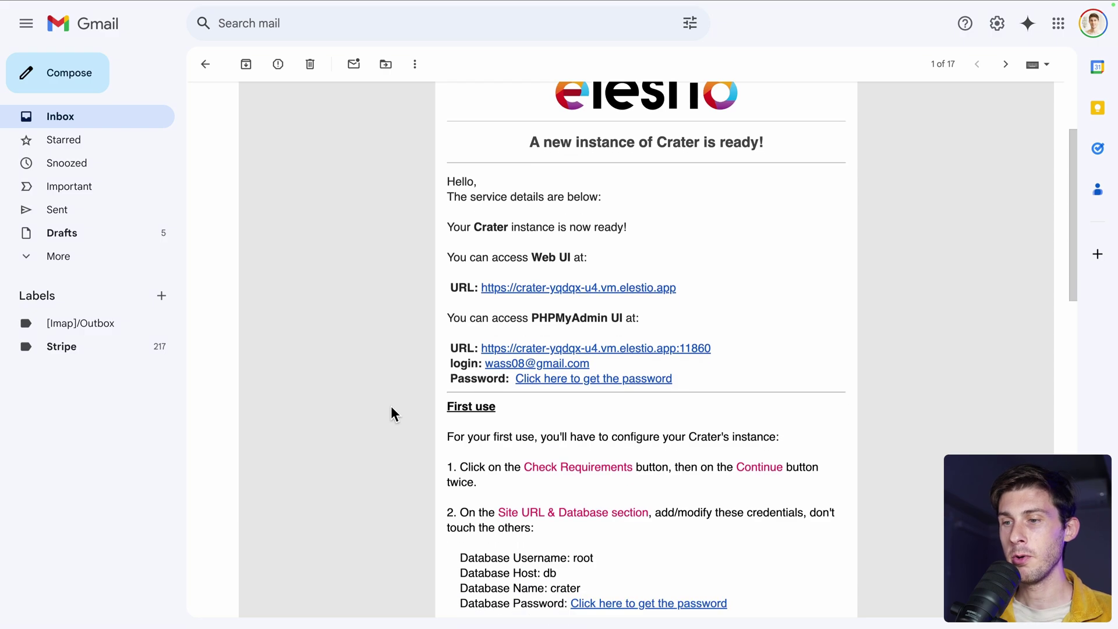
click(596, 380)
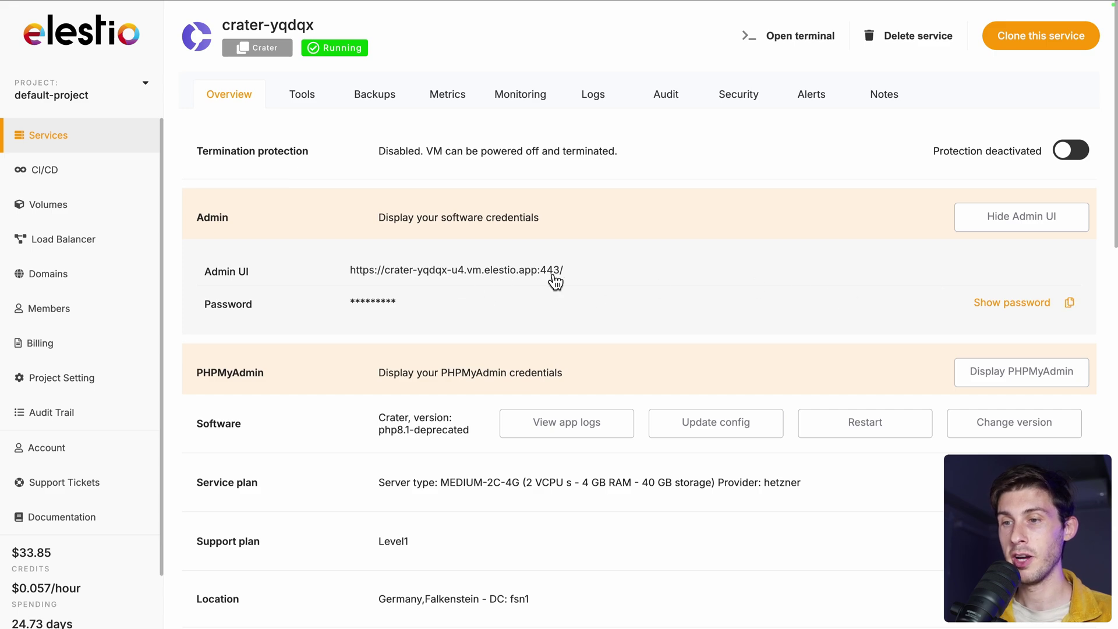
click(519, 273)
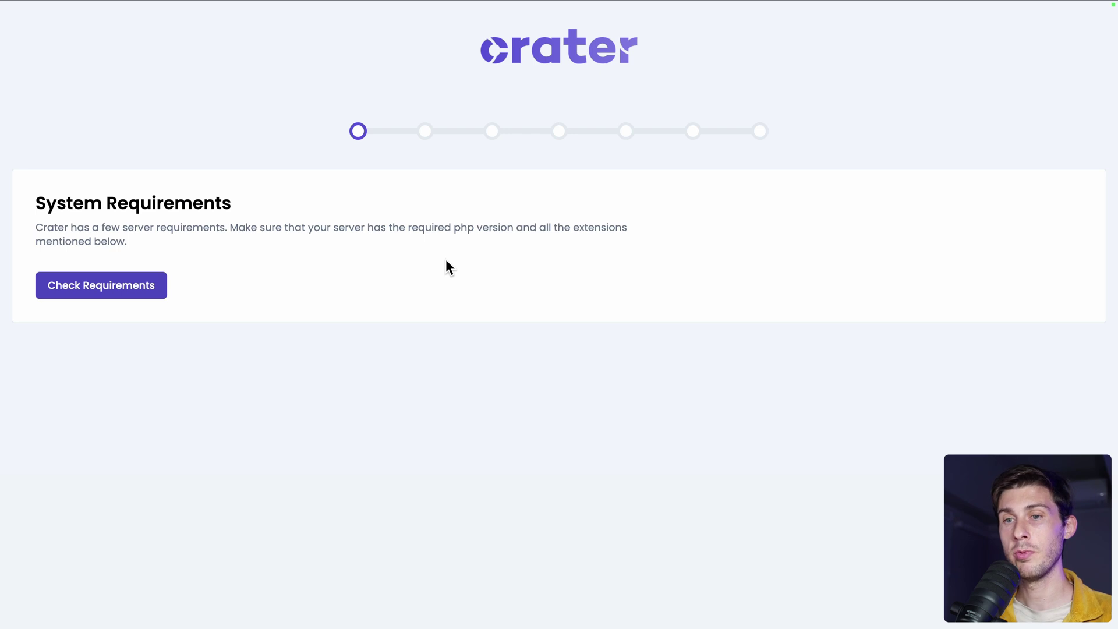
Run the server requirements check and continue past the Requirements and Permissions pages.
click(89, 287)
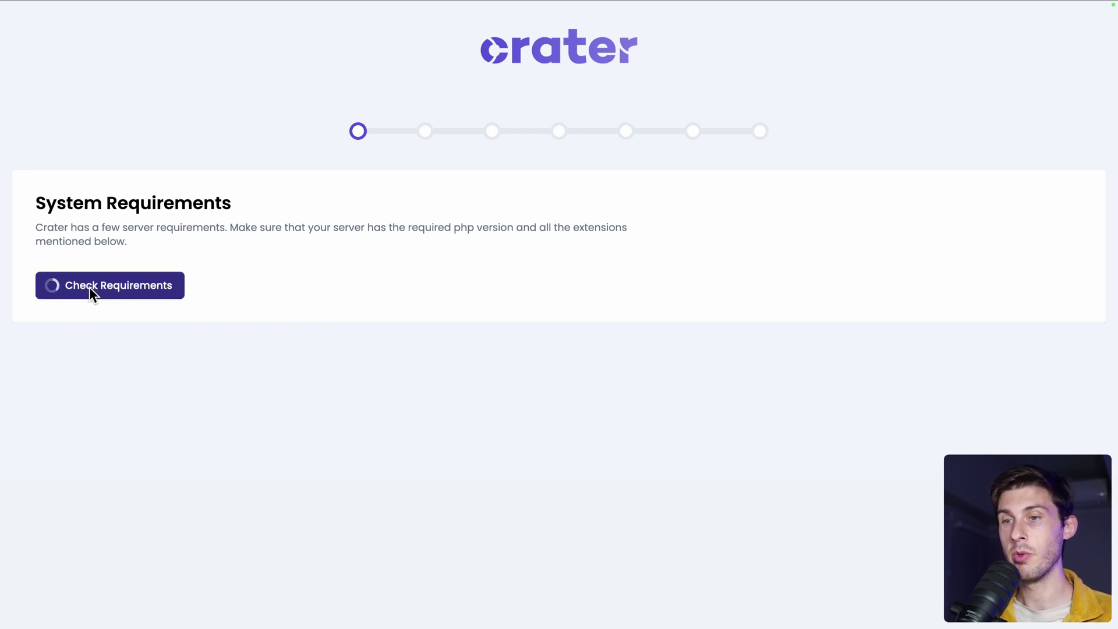
click(64, 560)
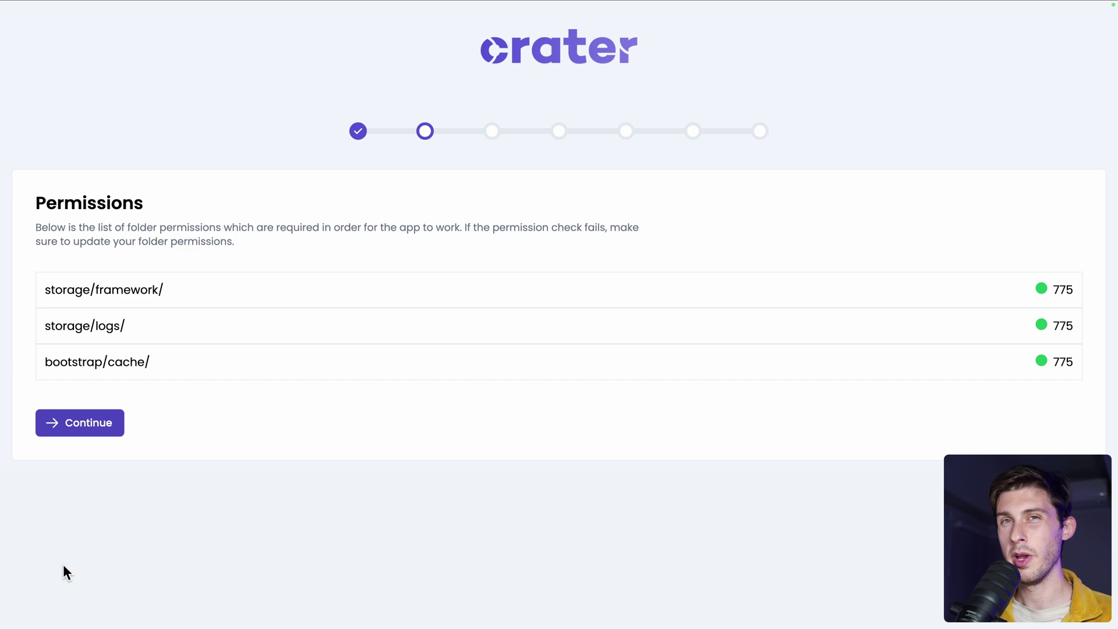
click(78, 427)
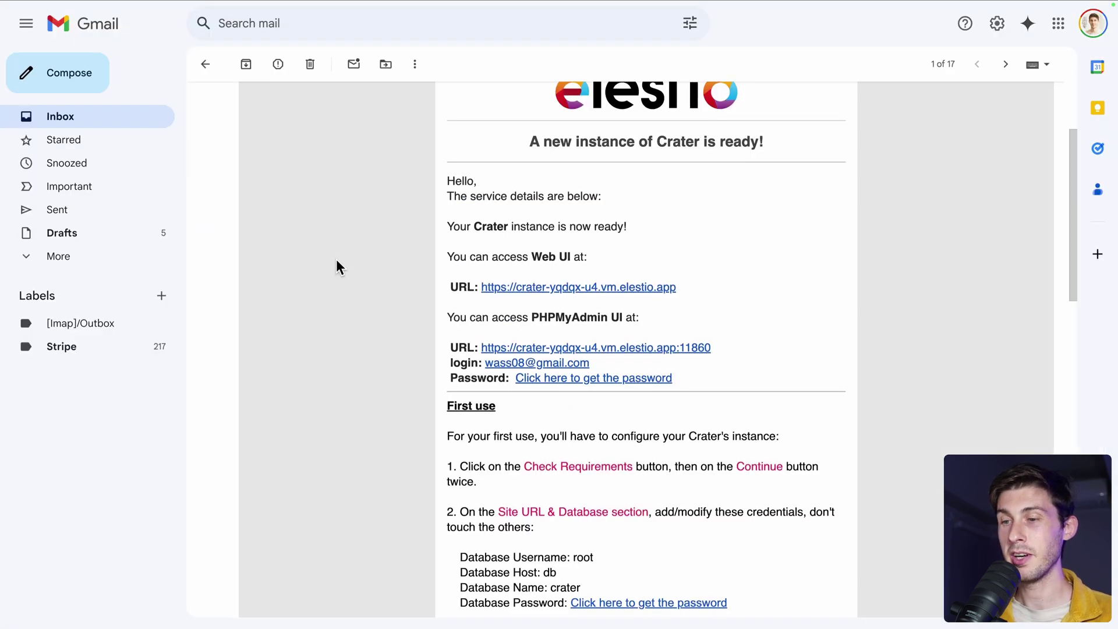
scroll(337, 260, down, 5)
scroll(337, 260, down, 1)
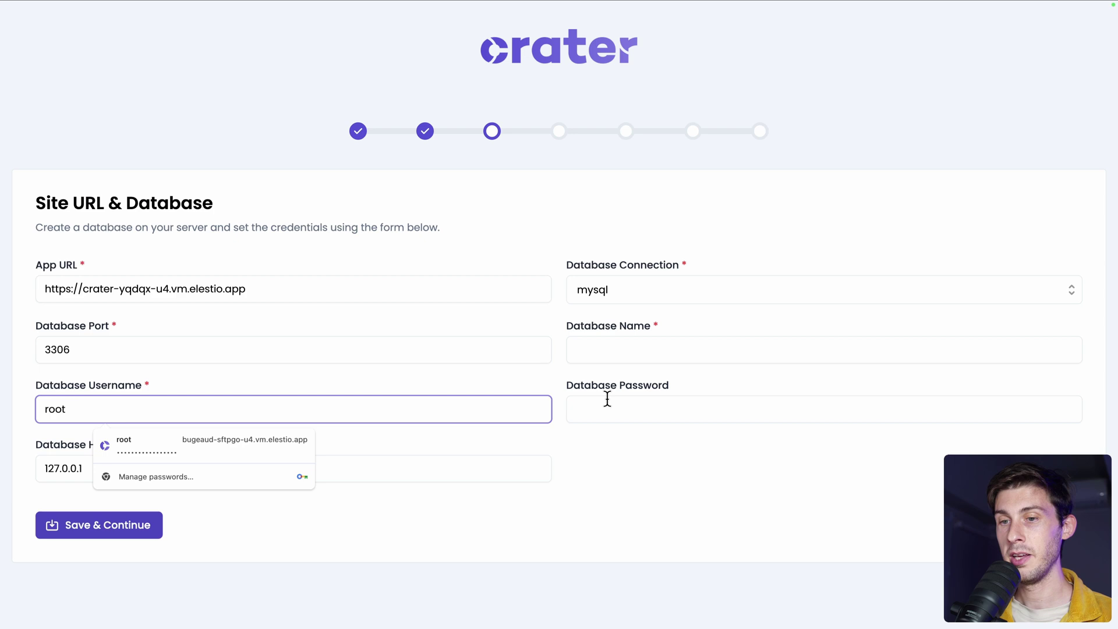
Paste the database password, enter database name crater, and save the database settings.
click(635, 409)
key(ctrl+v)
click(633, 468)
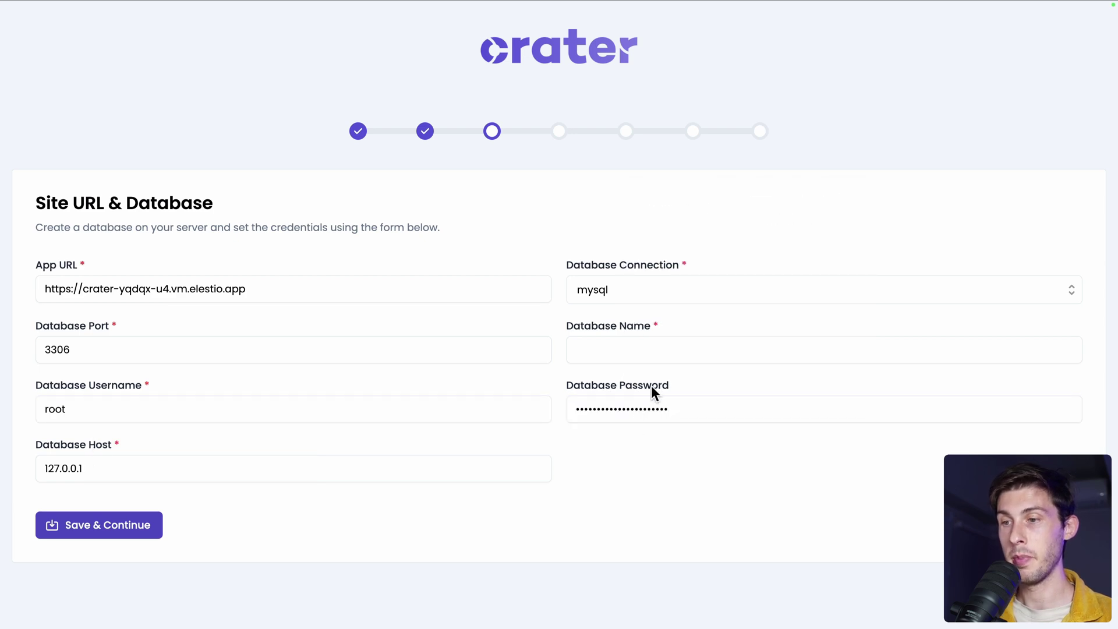
click(671, 351)
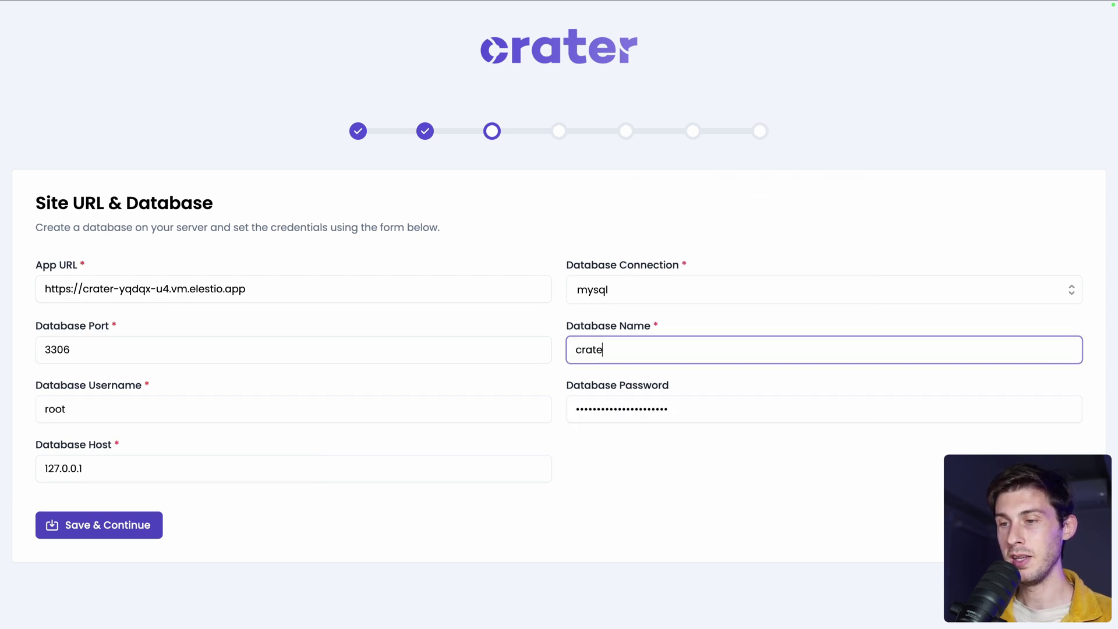
click(126, 532)
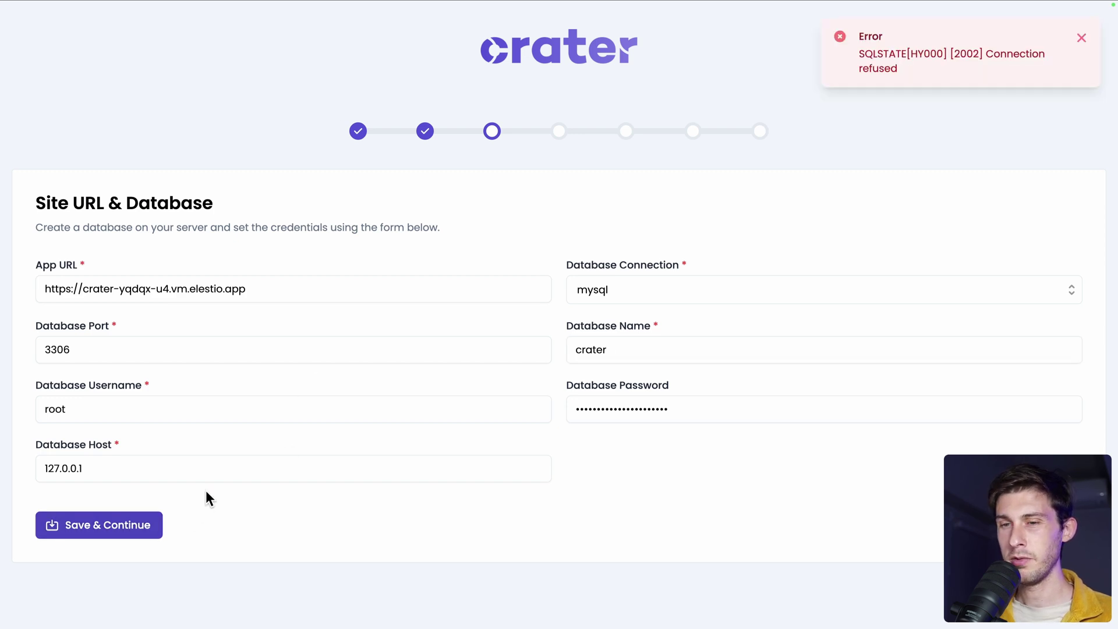
Change the Database Host to db, as given in the credentials email, and save again.
key(alt+Tab)
drag(459, 273, 567, 274)
click(546, 274)
key(alt+Tab)
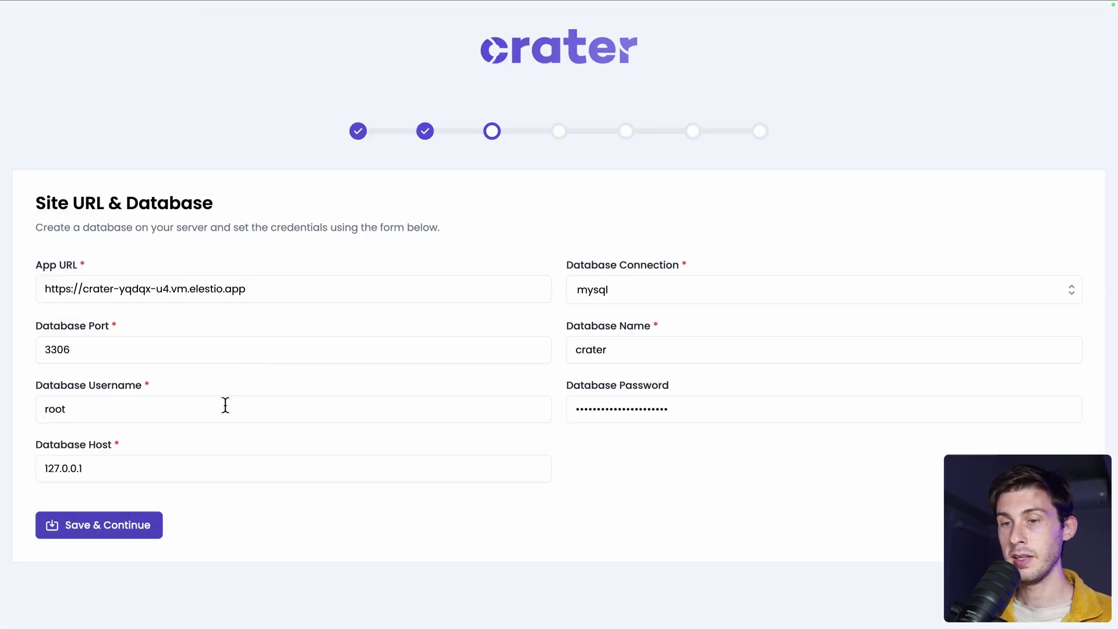
drag(195, 466, 36, 463)
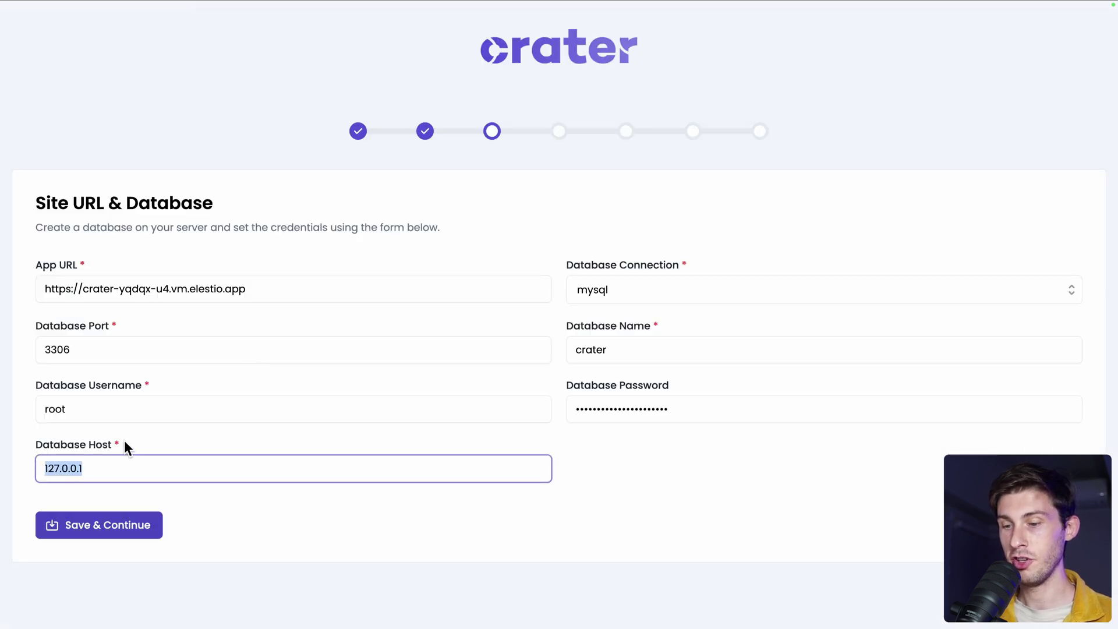
text(db)
click(117, 528)
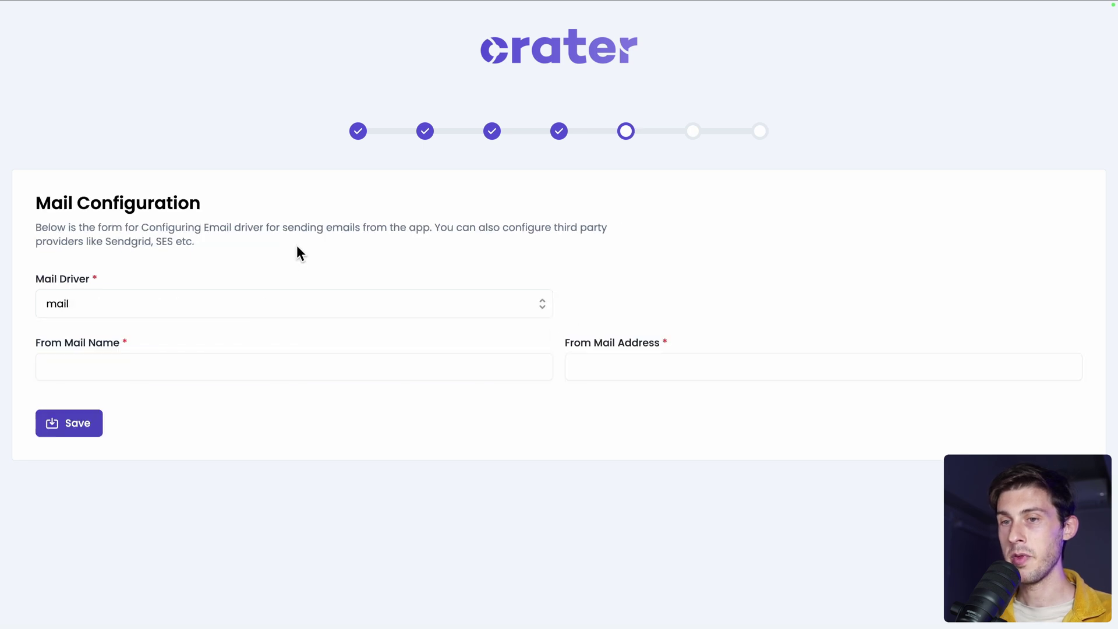
Switch the mail driver from smtp to mail and save the mail configuration.
click(333, 306)
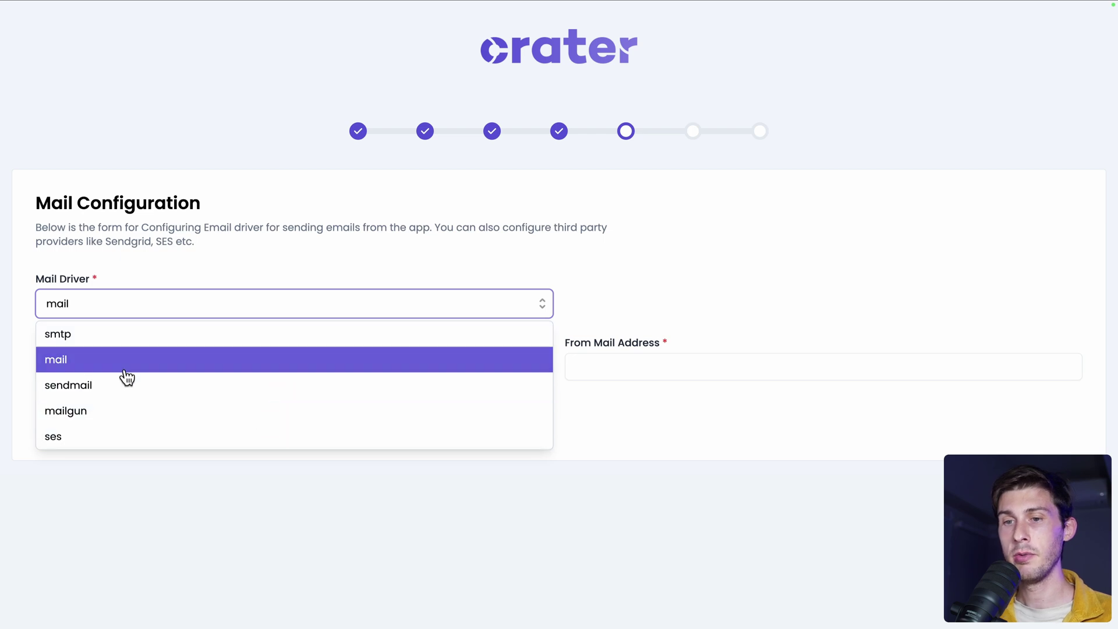
click(103, 337)
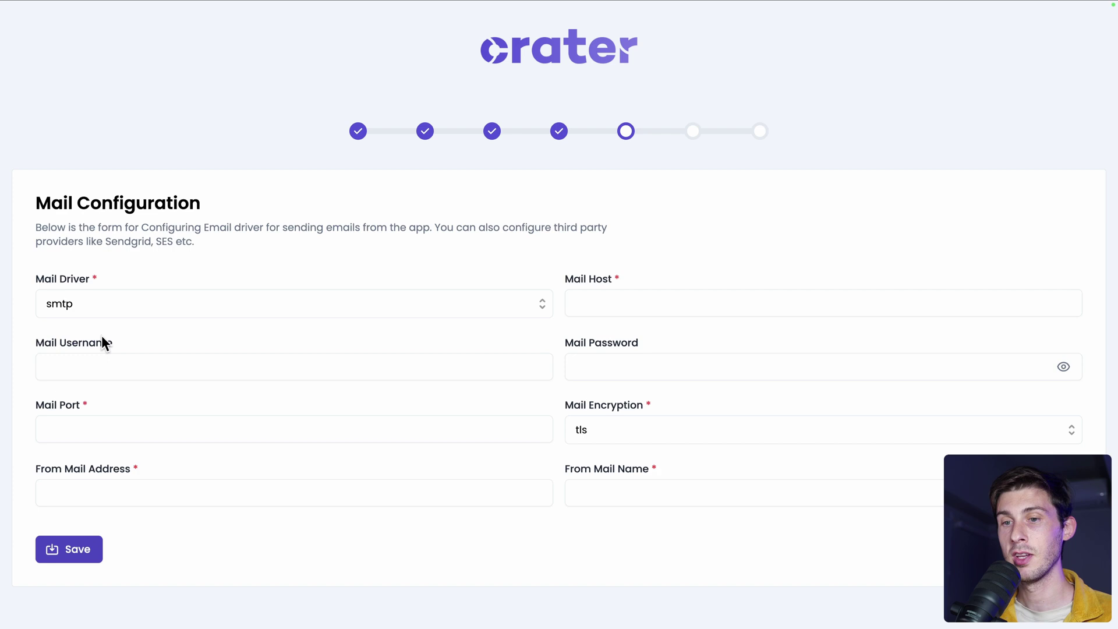
click(441, 317)
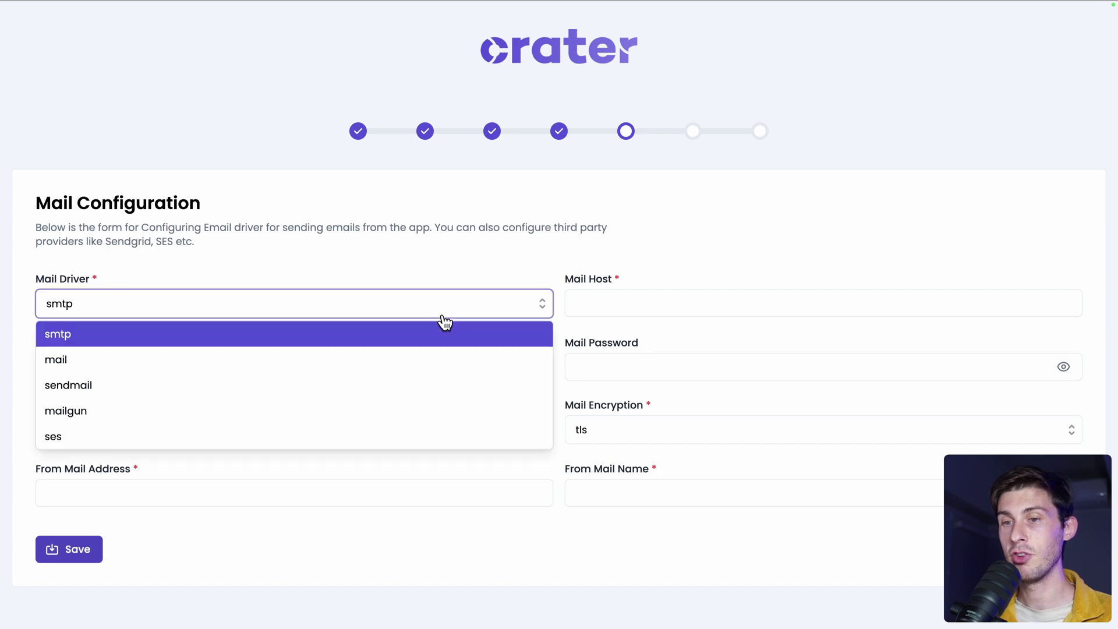
click(401, 357)
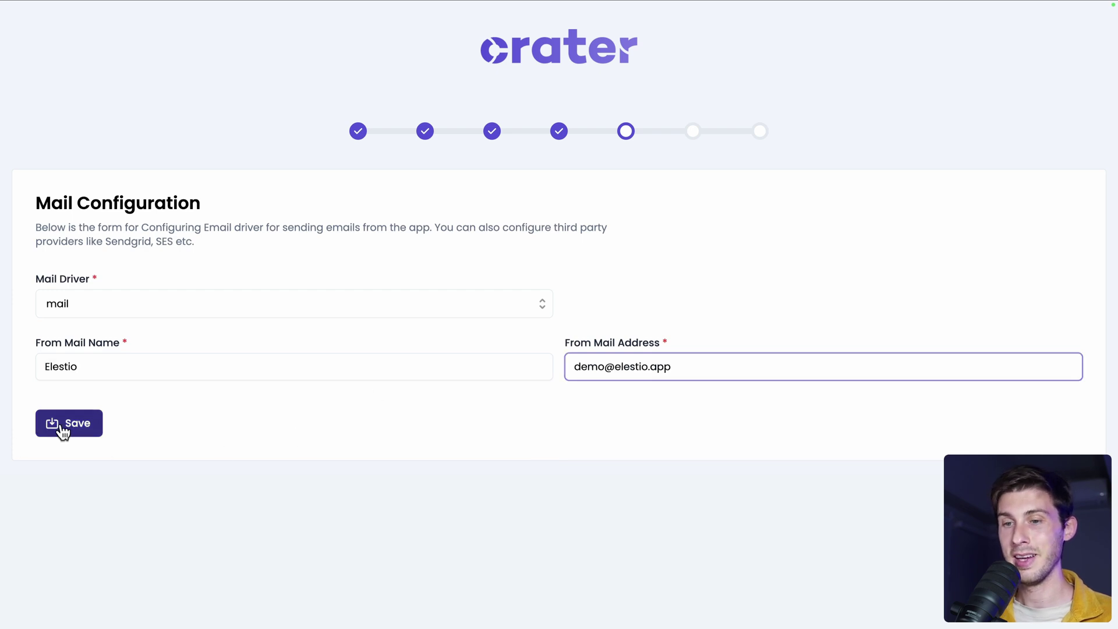
click(65, 423)
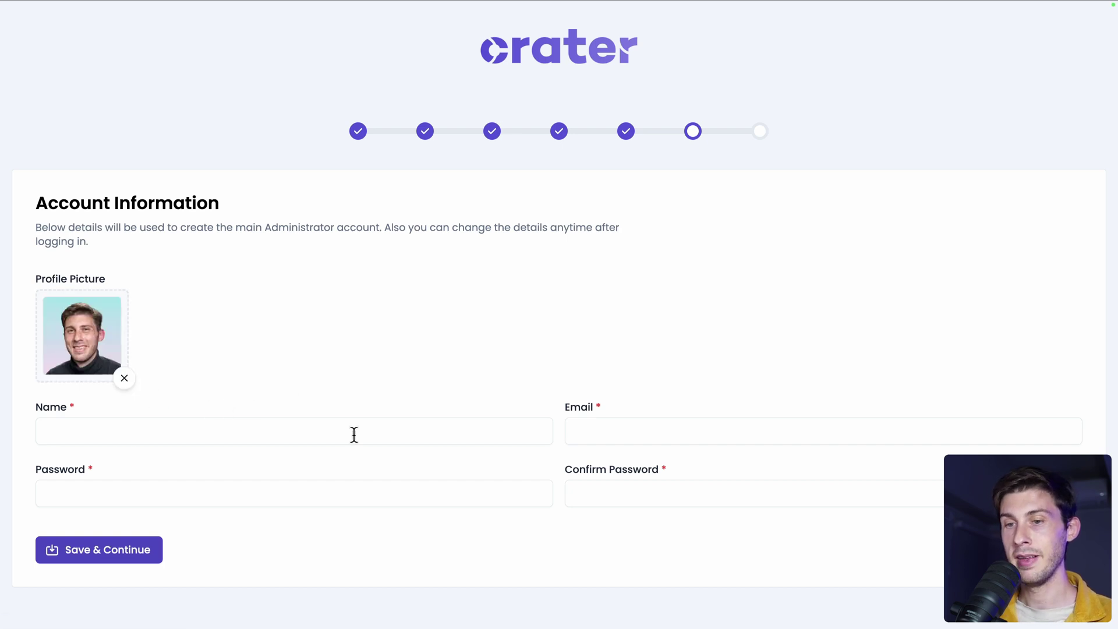
Enter the admin's name, e-mail and matching password, save, then save the company details.
click(351, 434)
text(Wassim)
key(Tab)
key(Tab)
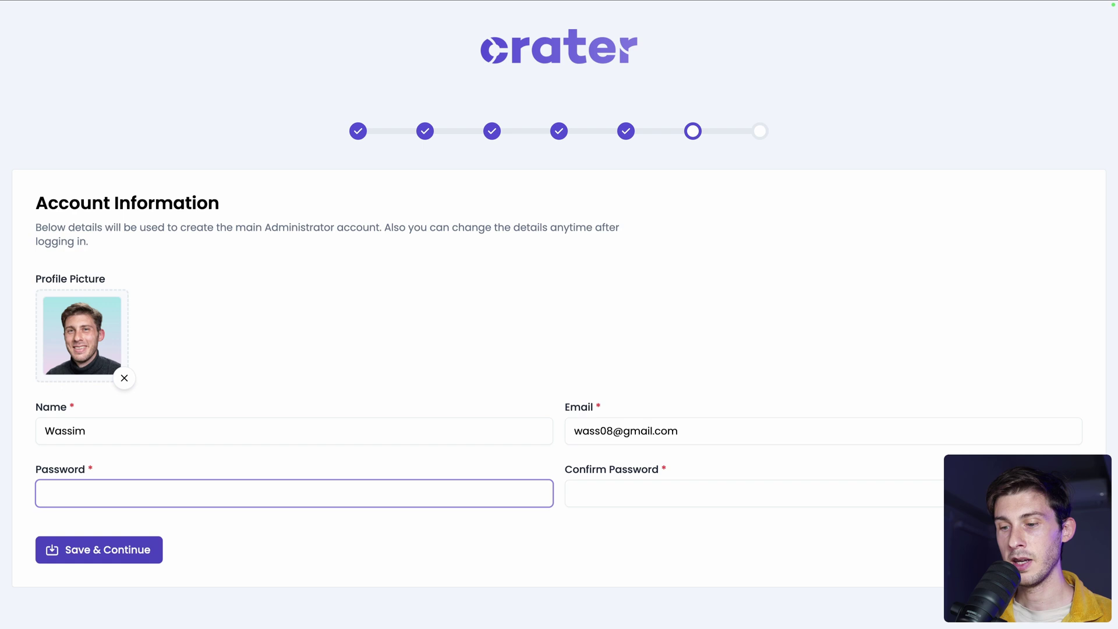
text(password)
key(Tab)
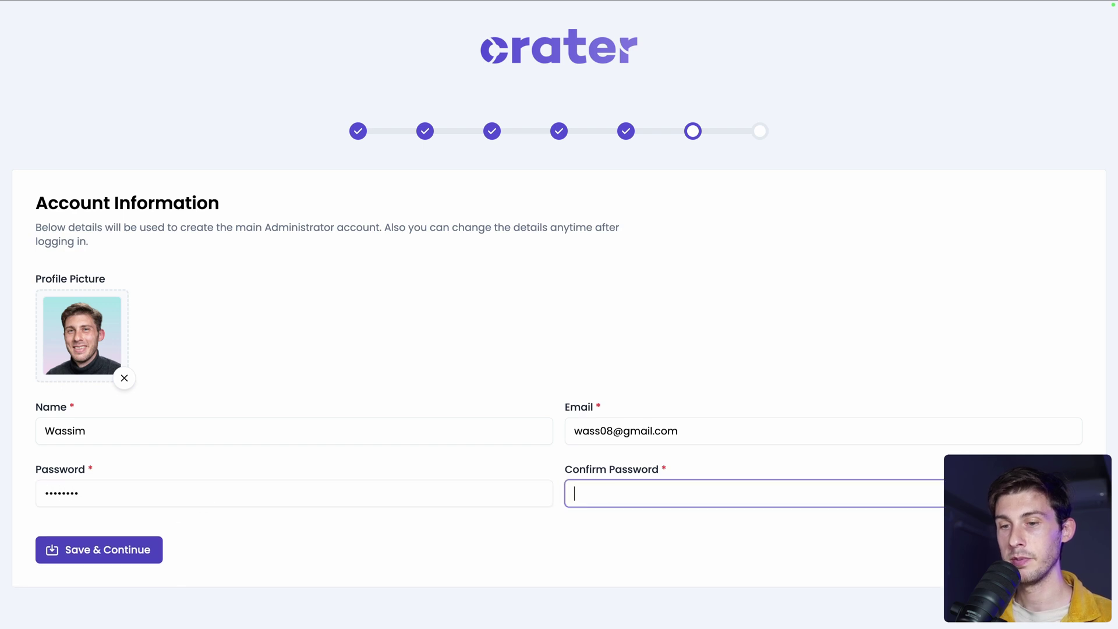
key(super+v)
click(145, 555)
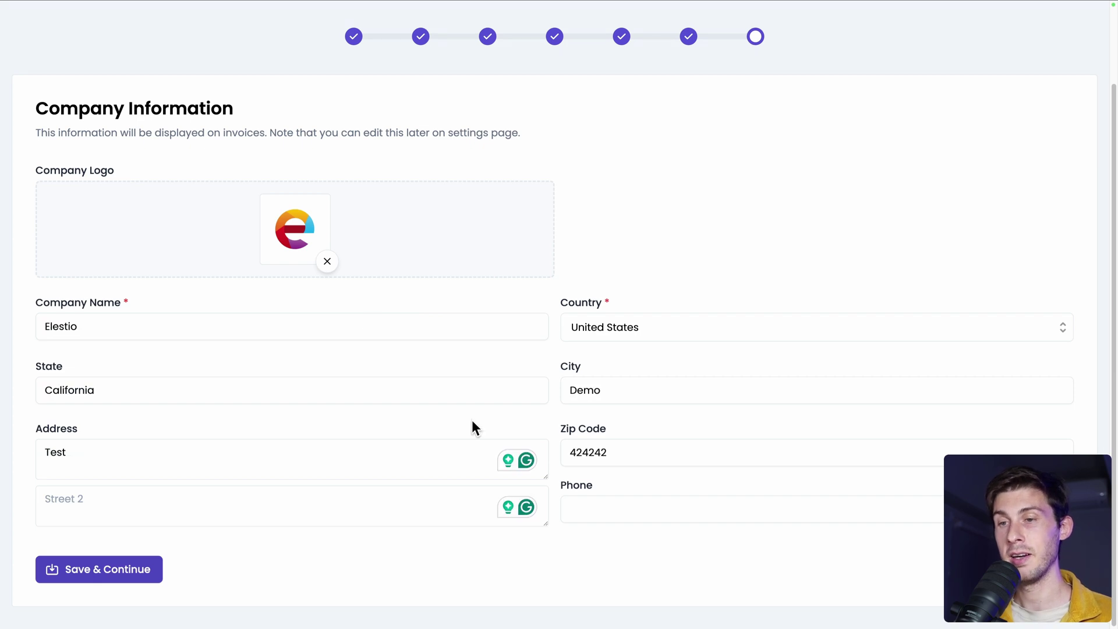
click(134, 573)
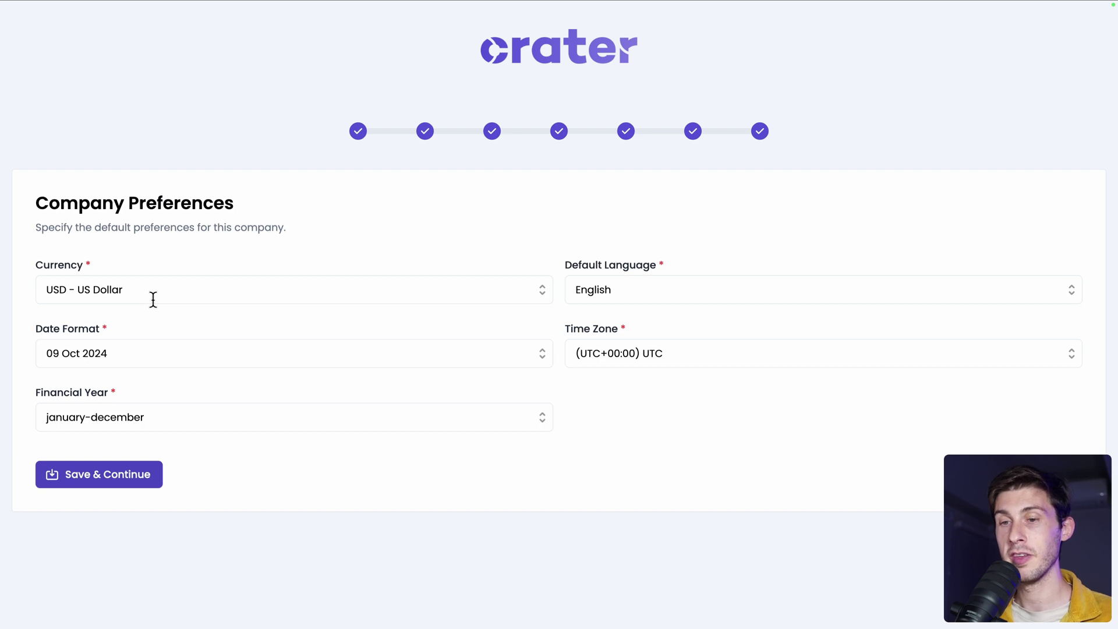
Review the currency, language and date format lists, keeping US Dollar and the defaults.
click(153, 299)
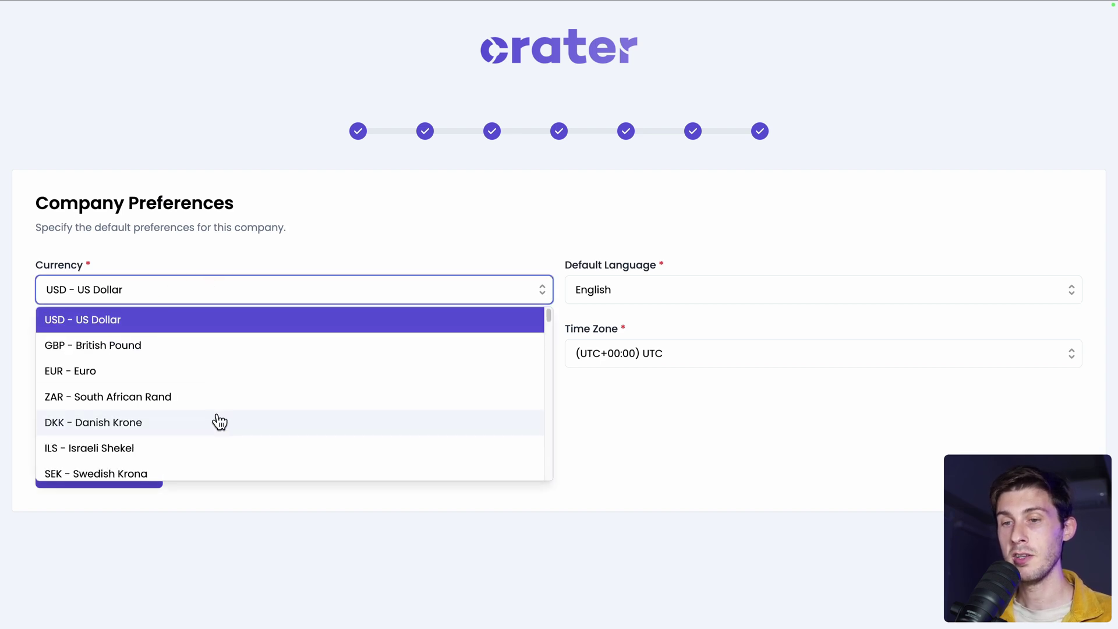
scroll(219, 419, down, 3)
text(jpy)
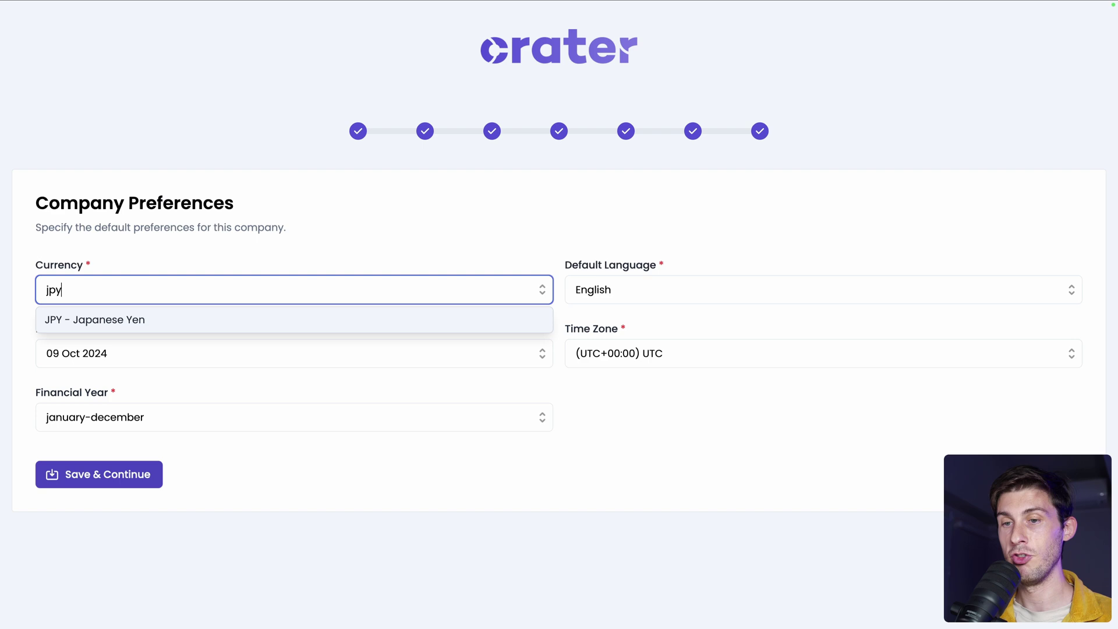
click(290, 266)
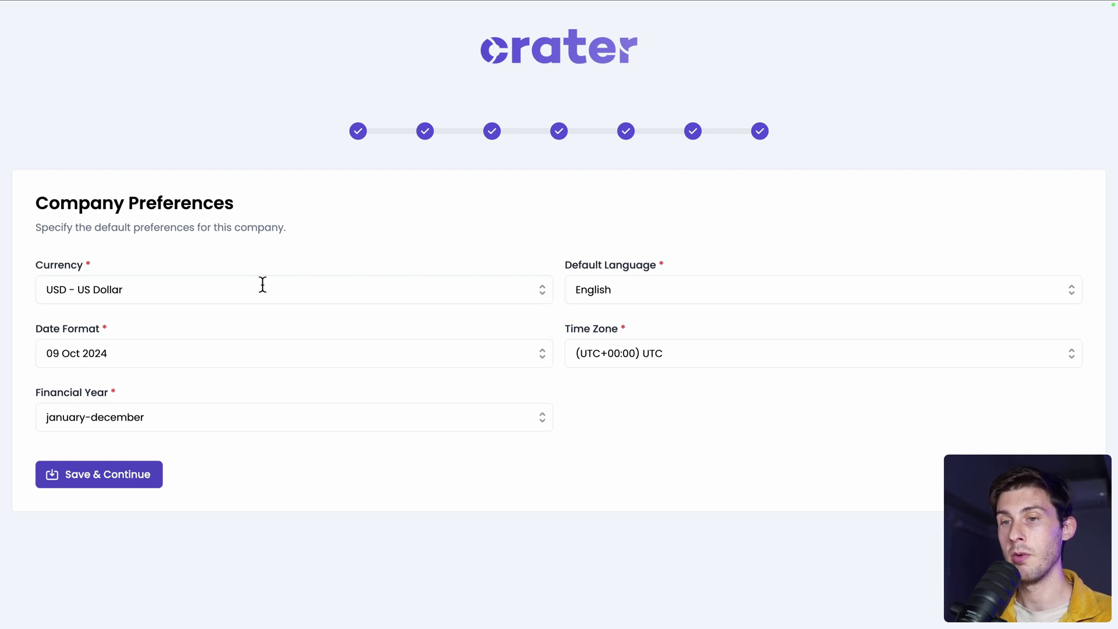
click(631, 299)
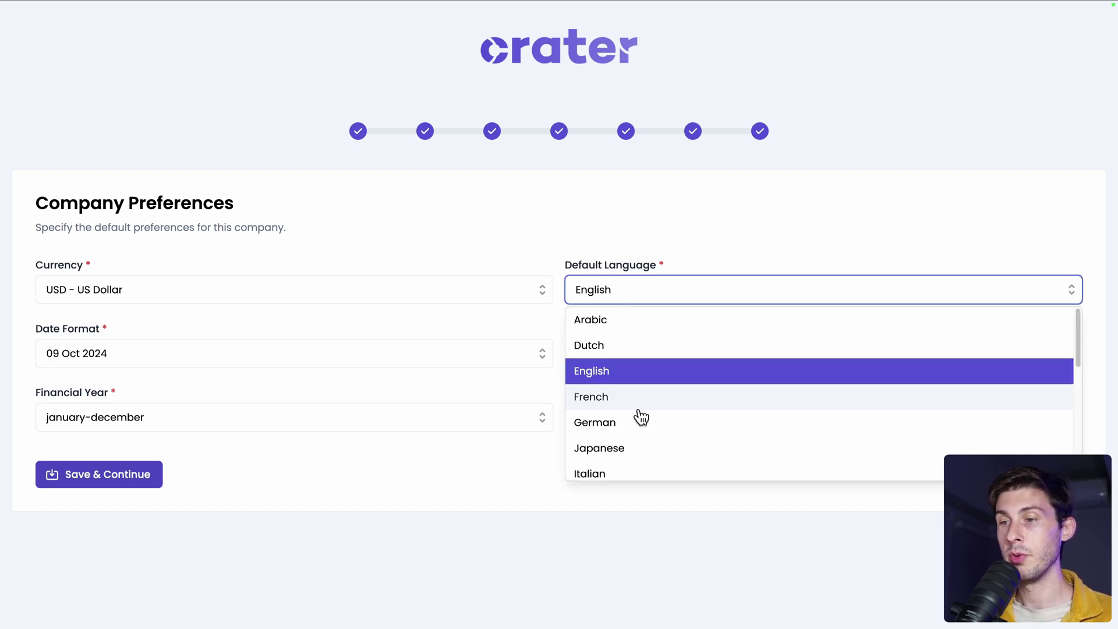
scroll(641, 417, down, 5)
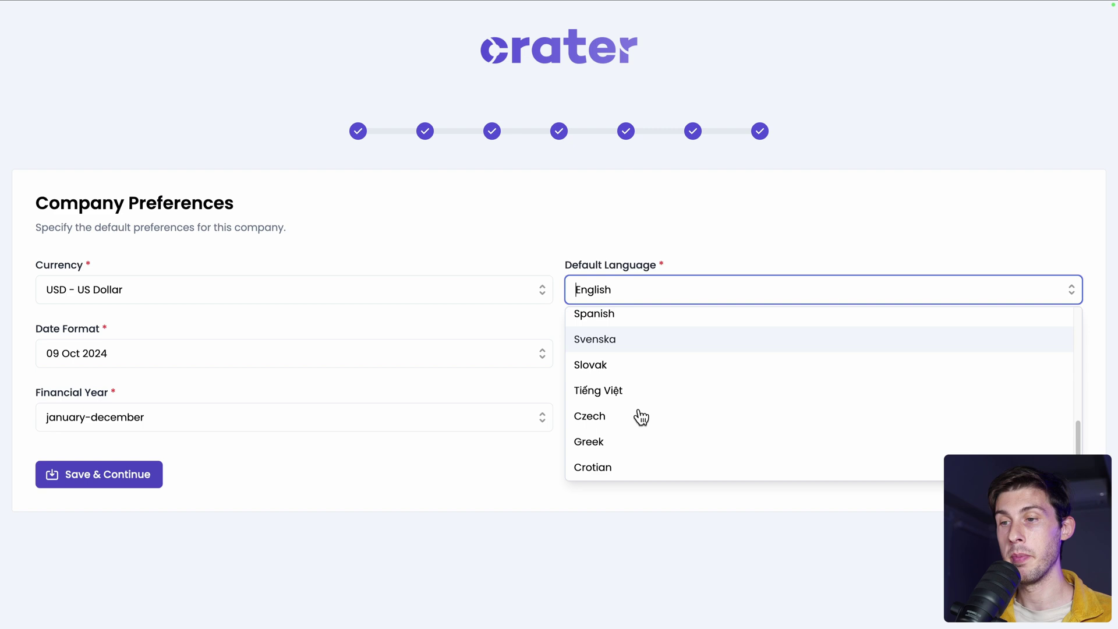
click(508, 236)
click(372, 355)
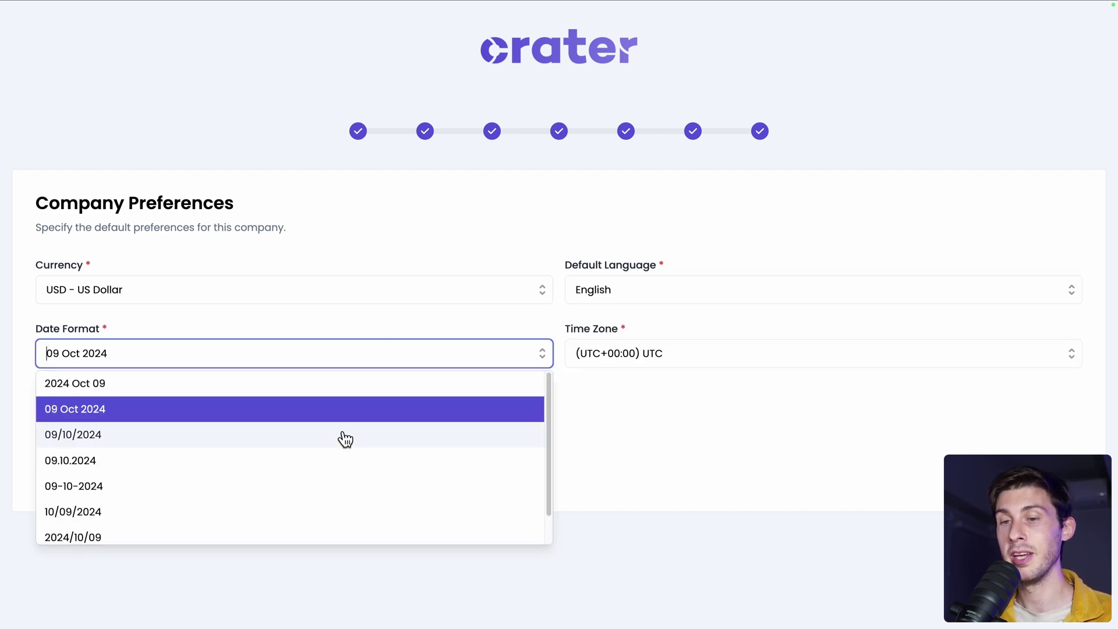
scroll(344, 439, down, 2)
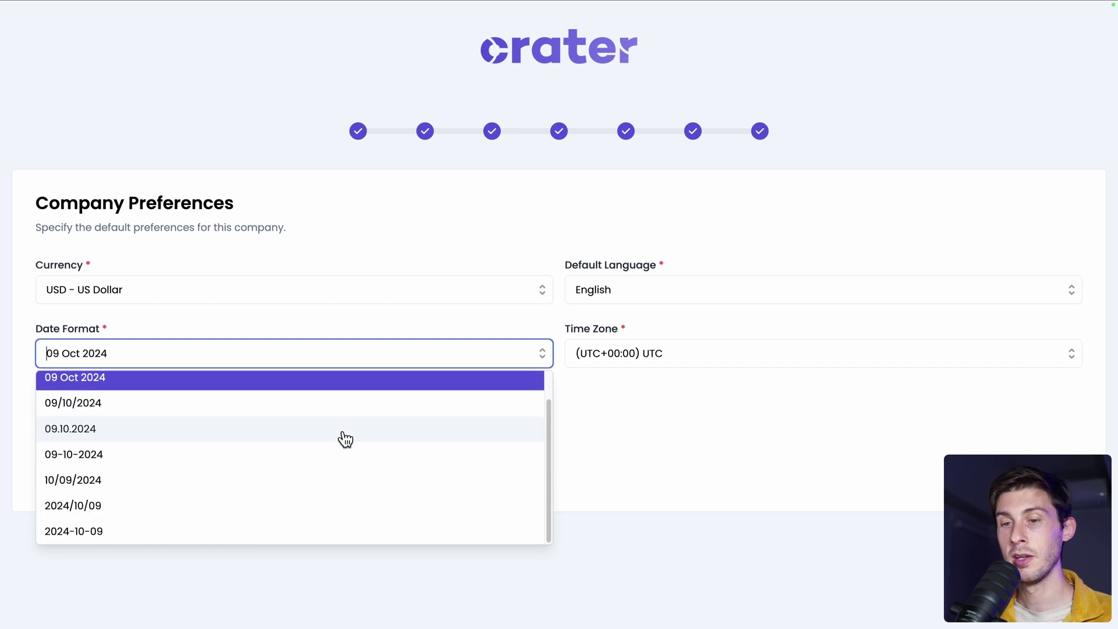
click(446, 321)
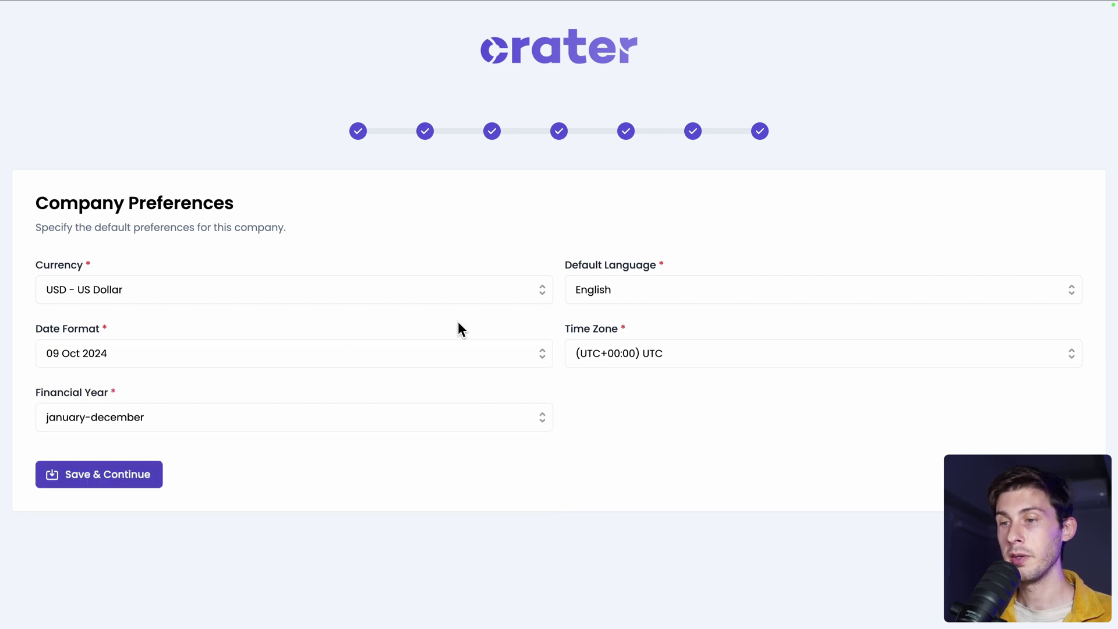
Set the time zone to Tokyo and the financial year to june-may.
click(582, 352)
text(toky)
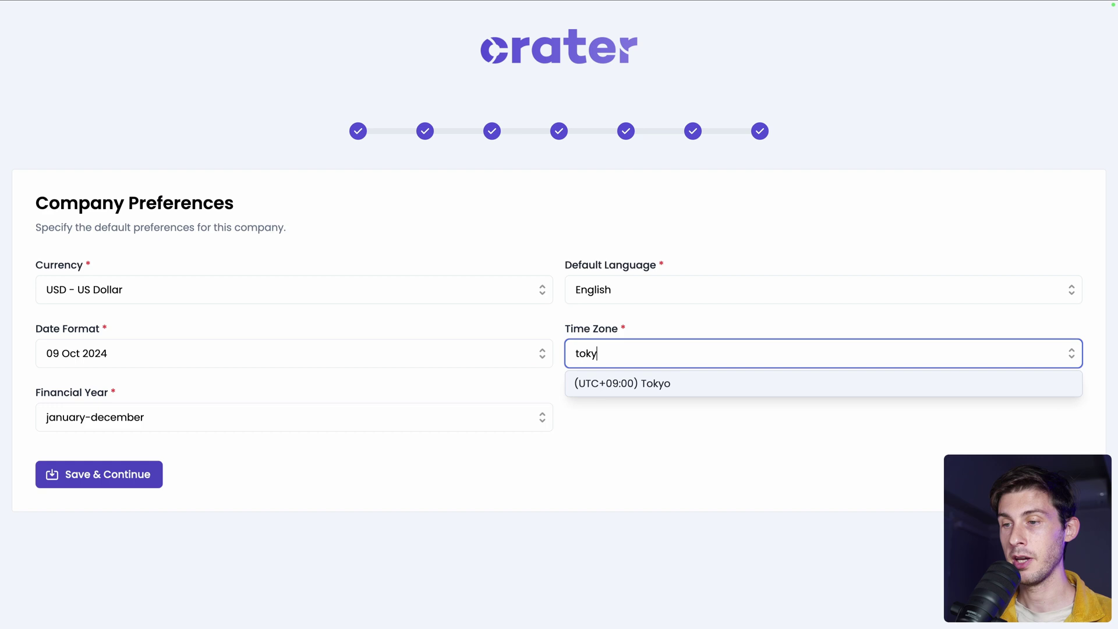
key(Return)
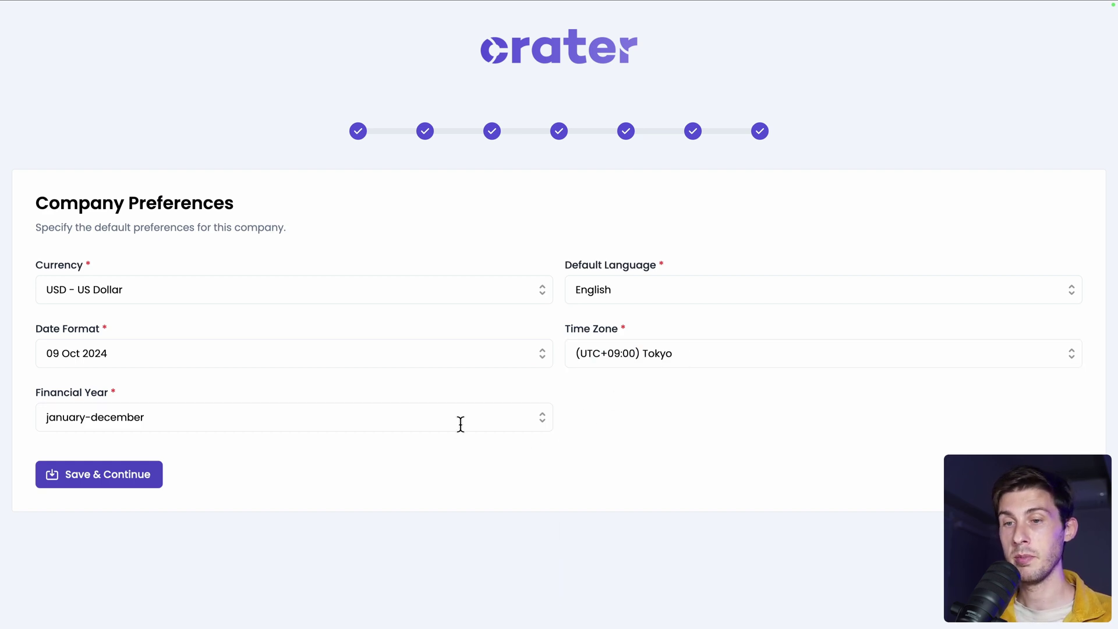
click(460, 424)
scroll(410, 500, down, 1)
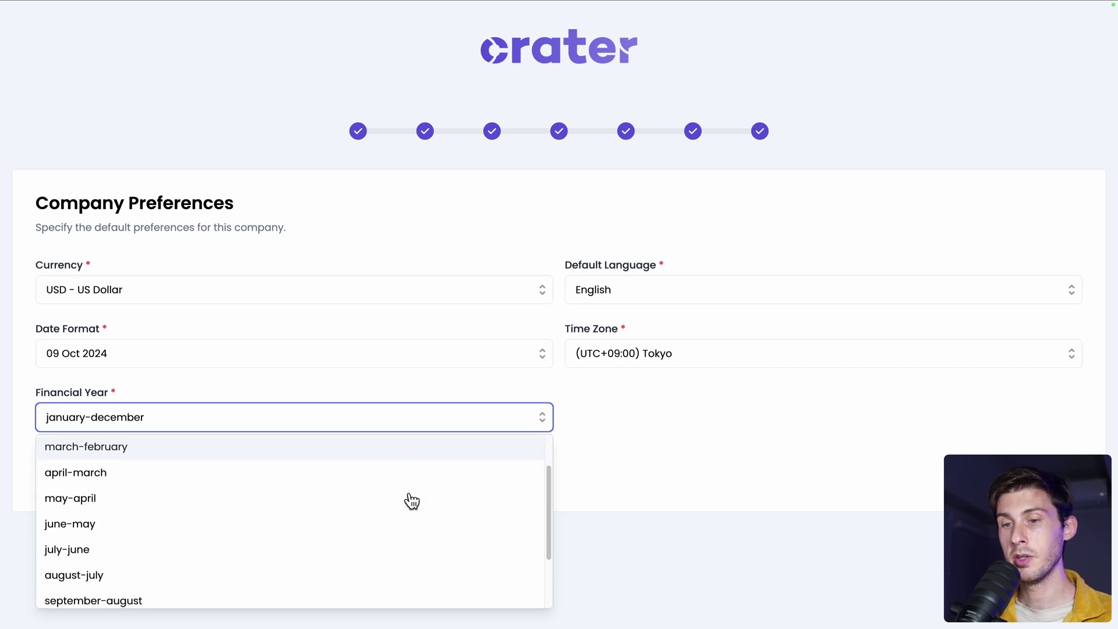
scroll(411, 499, down, 1)
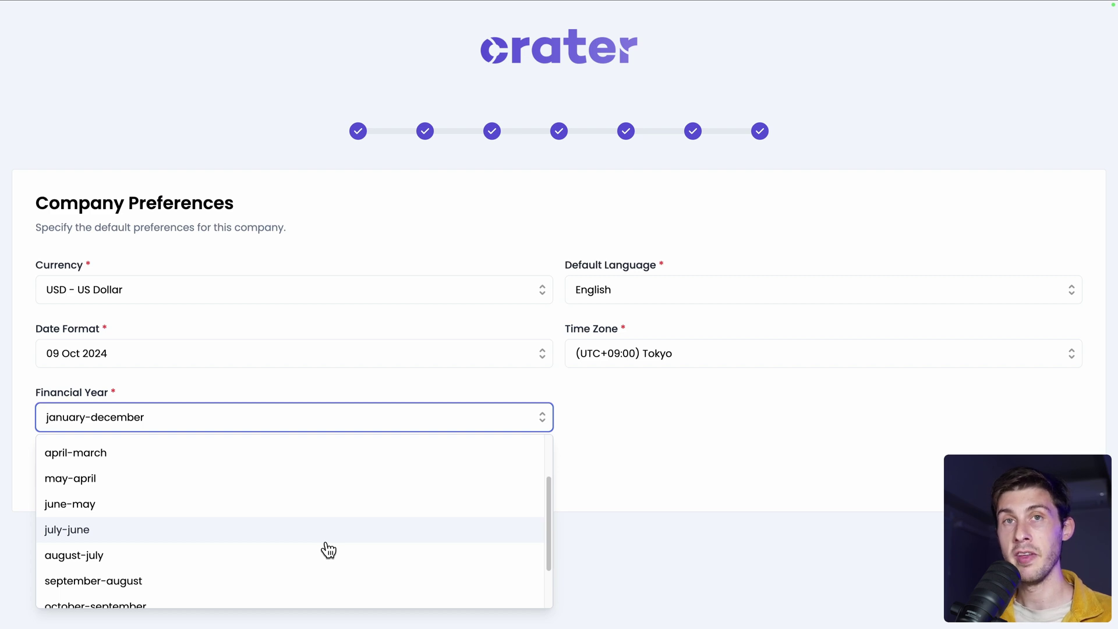
click(327, 541)
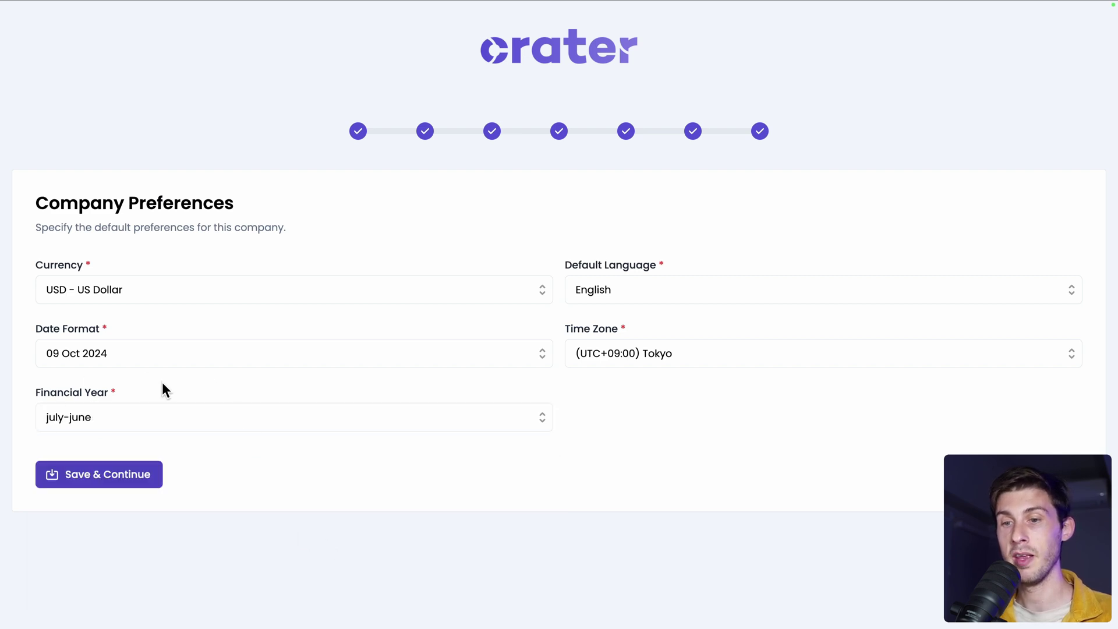
click(142, 418)
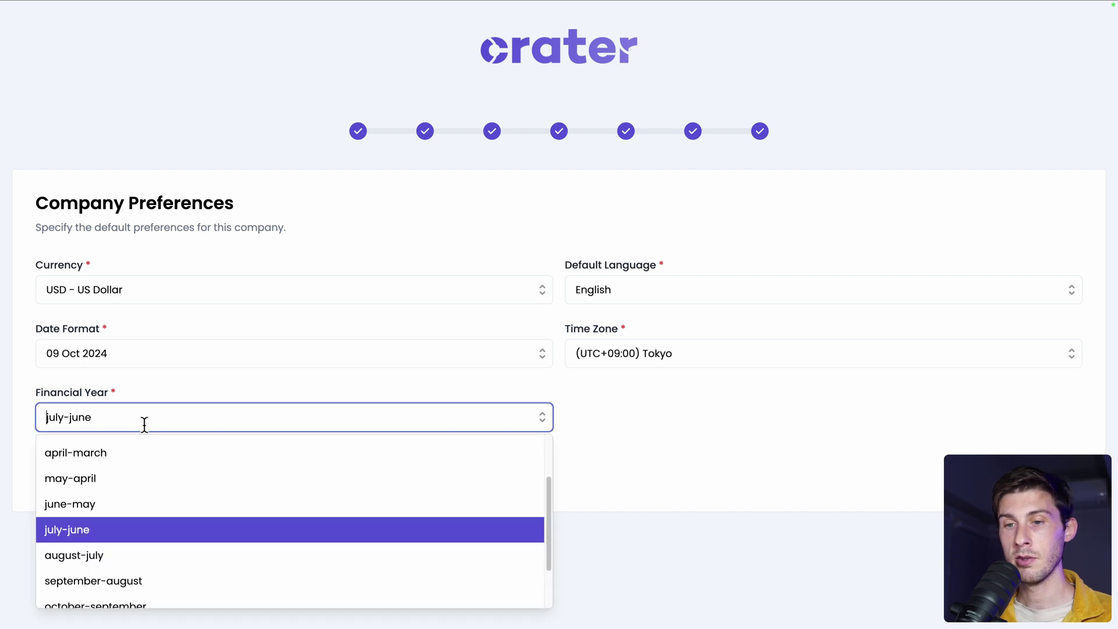
click(138, 506)
Save the company preferences and accept the currency warning with Ok.
click(108, 481)
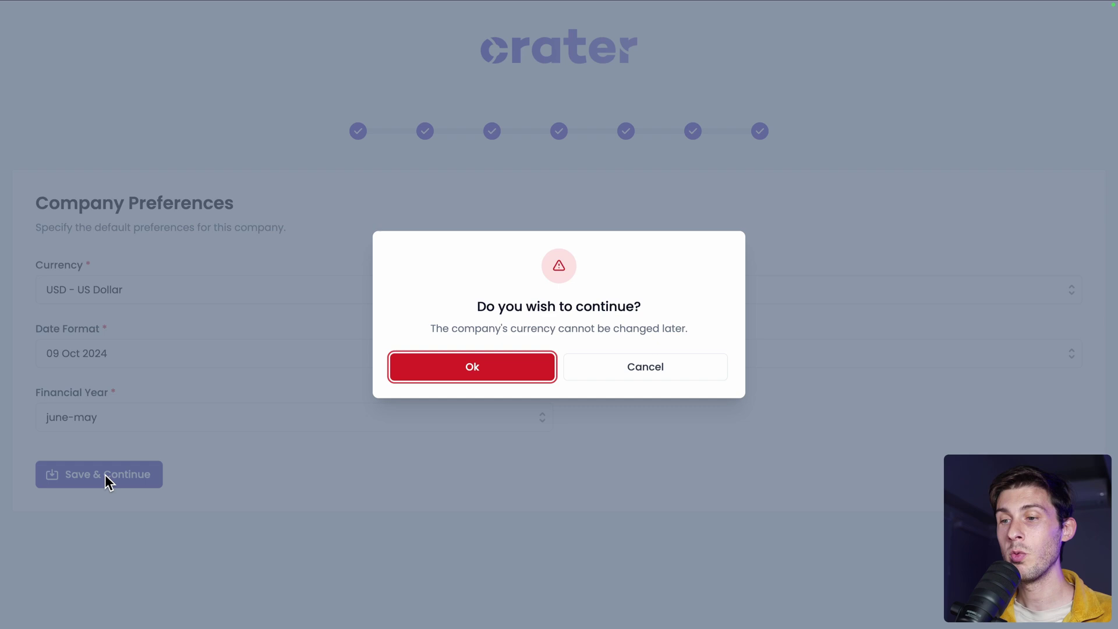
drag(424, 330, 698, 330)
click(698, 330)
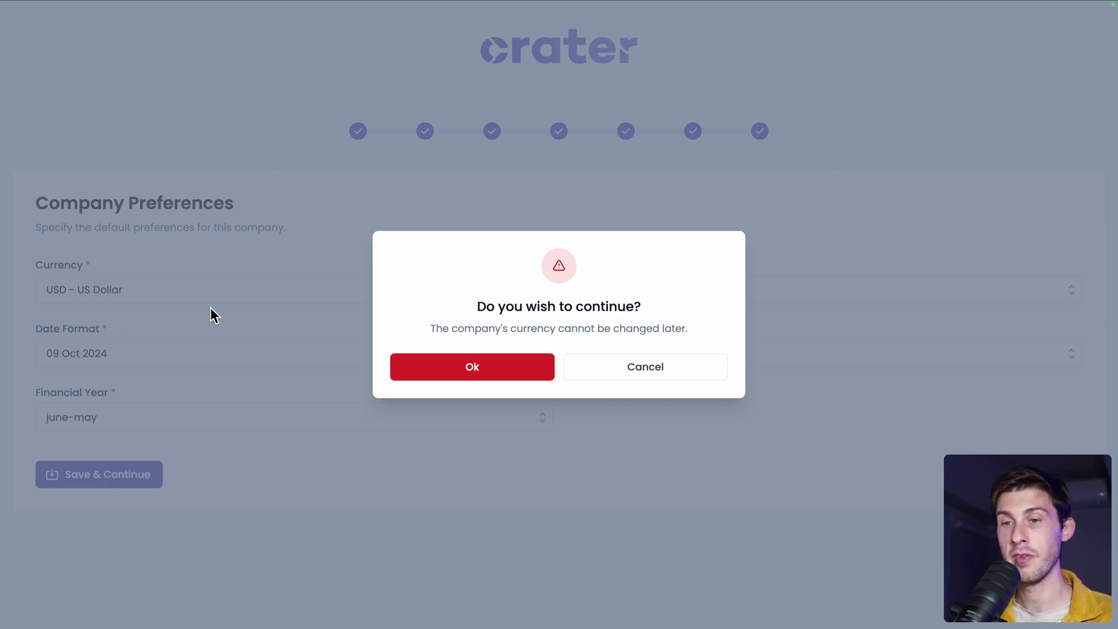
click(444, 365)
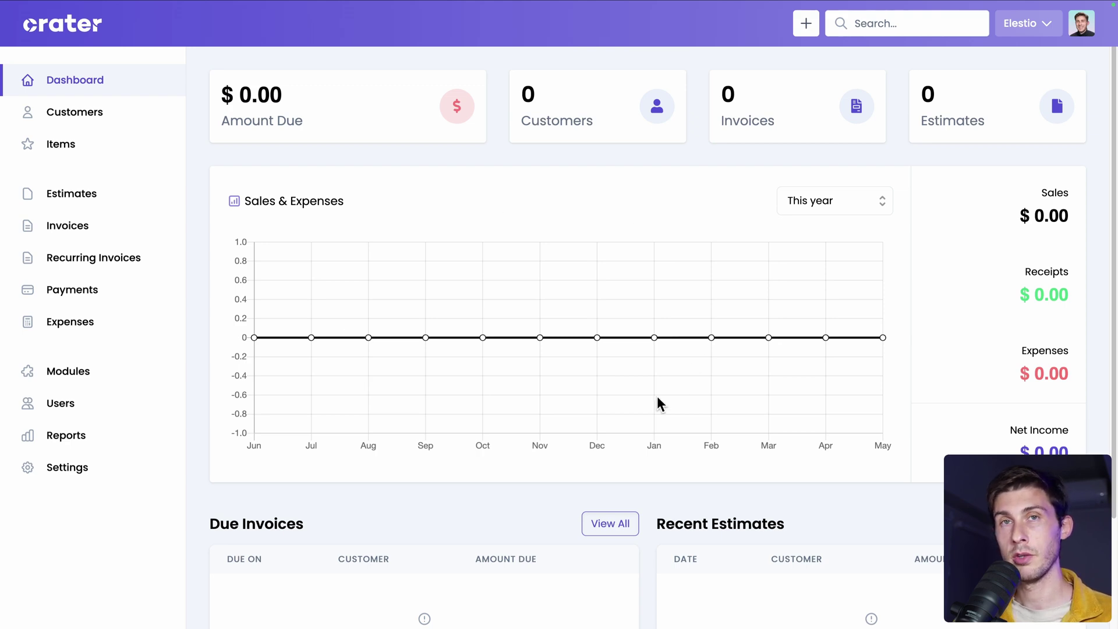
Scroll over the empty dashboard, then go to Customers in the sidebar.
scroll(777, 546, down, 2)
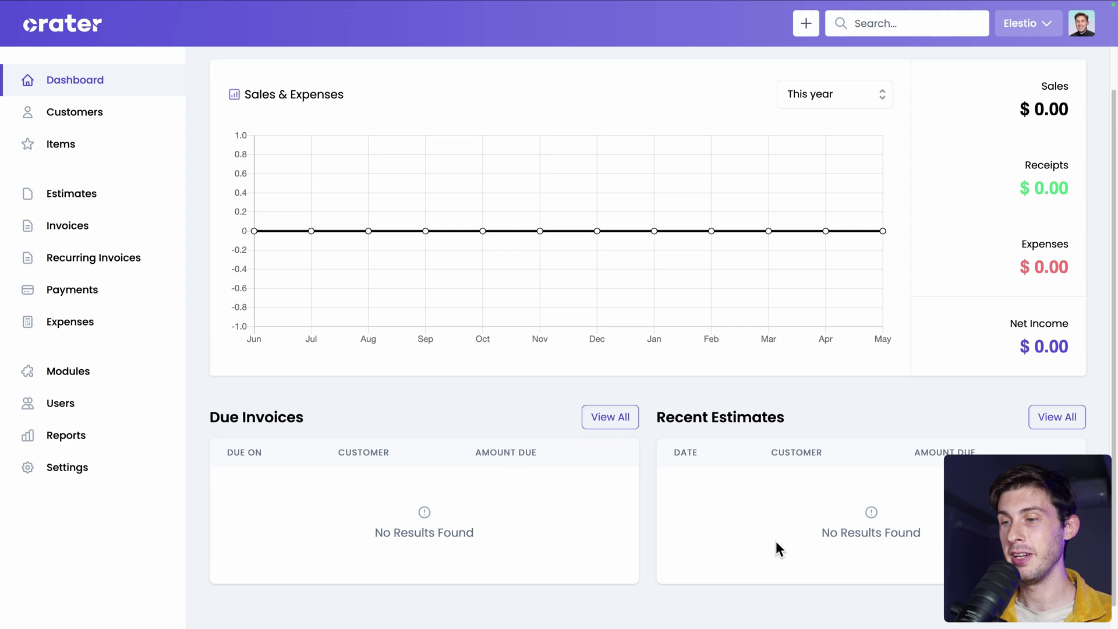
scroll(777, 544, up, 3)
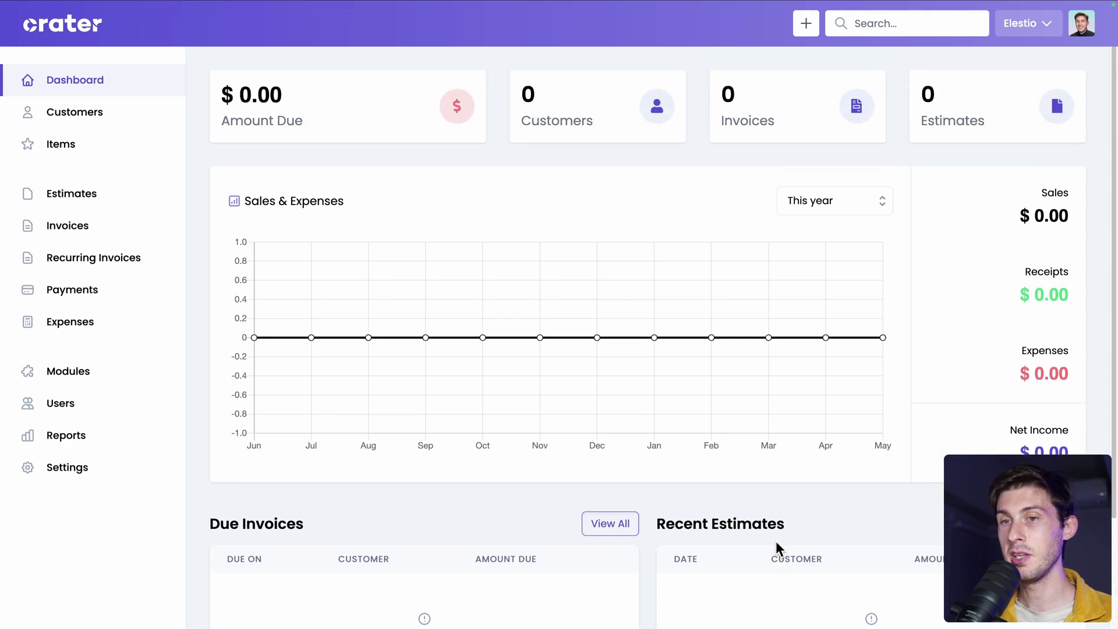
click(90, 121)
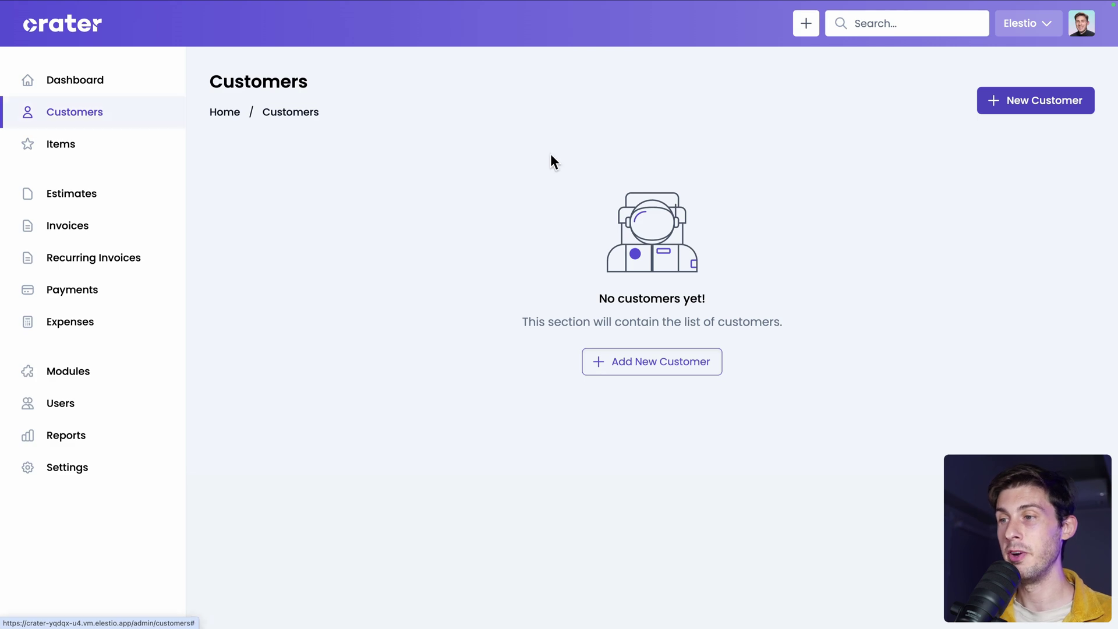
Enable customer portal login for the new customer and copy its portal login link.
click(1020, 105)
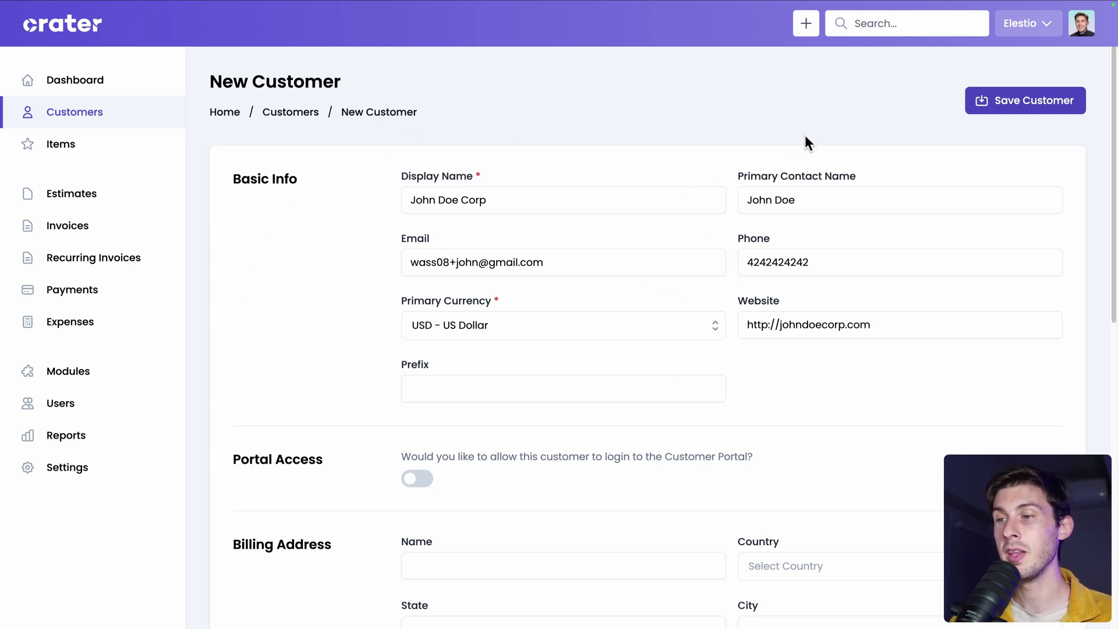
scroll(805, 405, down, 1)
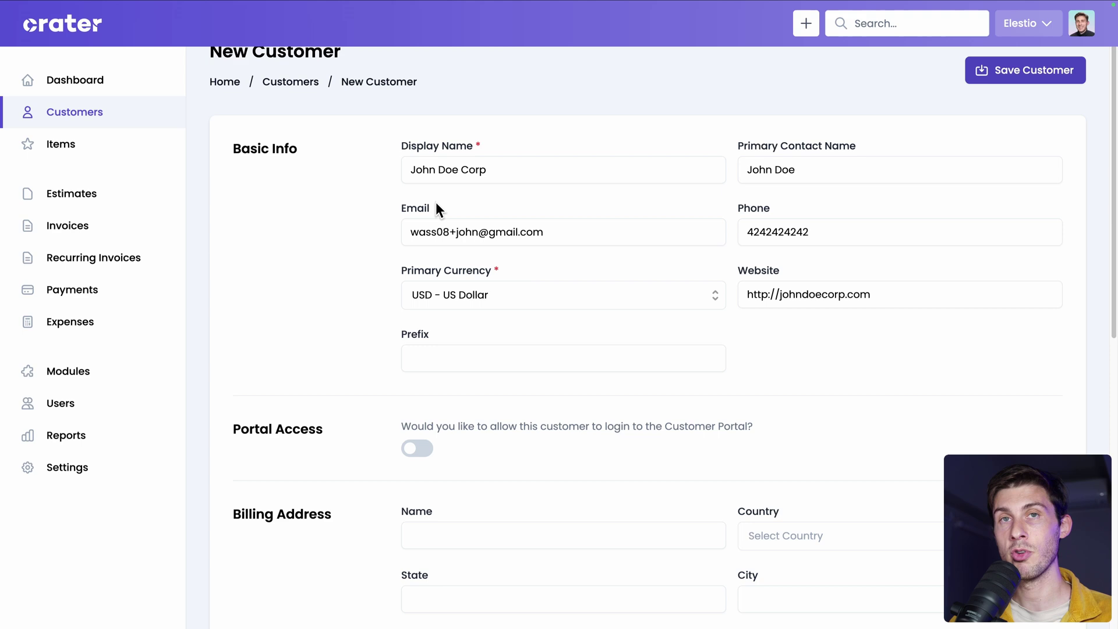
scroll(435, 208, down, 3)
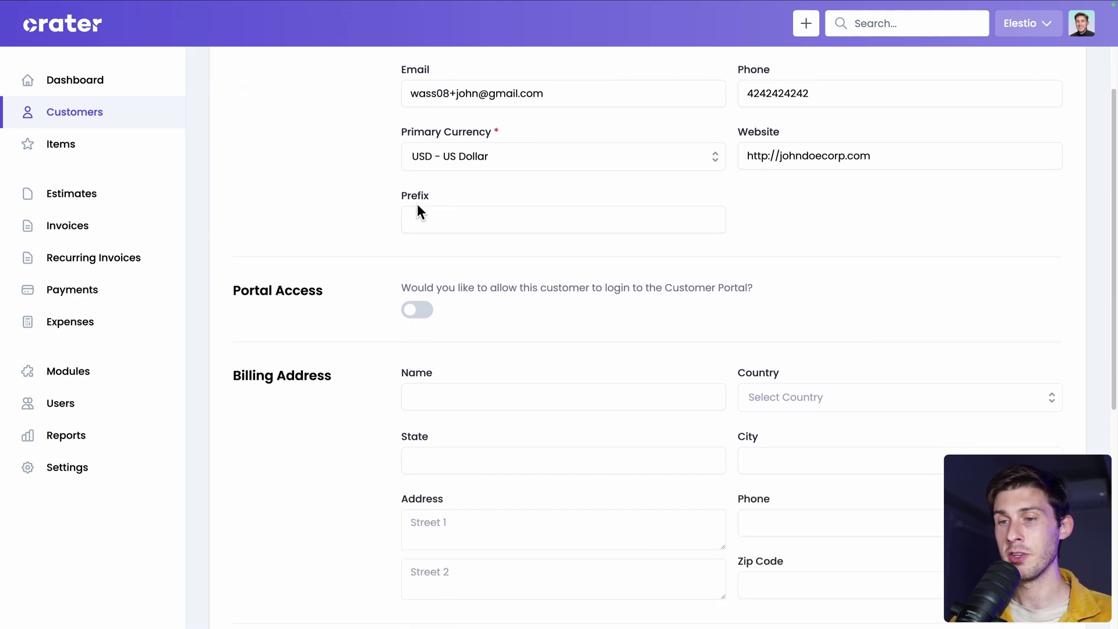
click(411, 312)
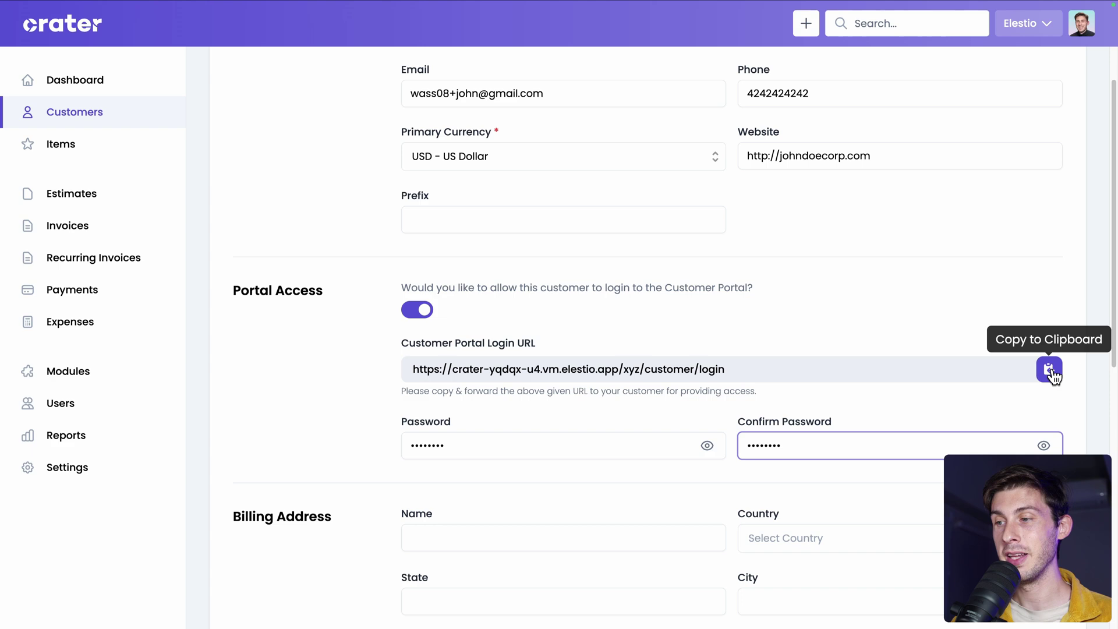
click(1050, 372)
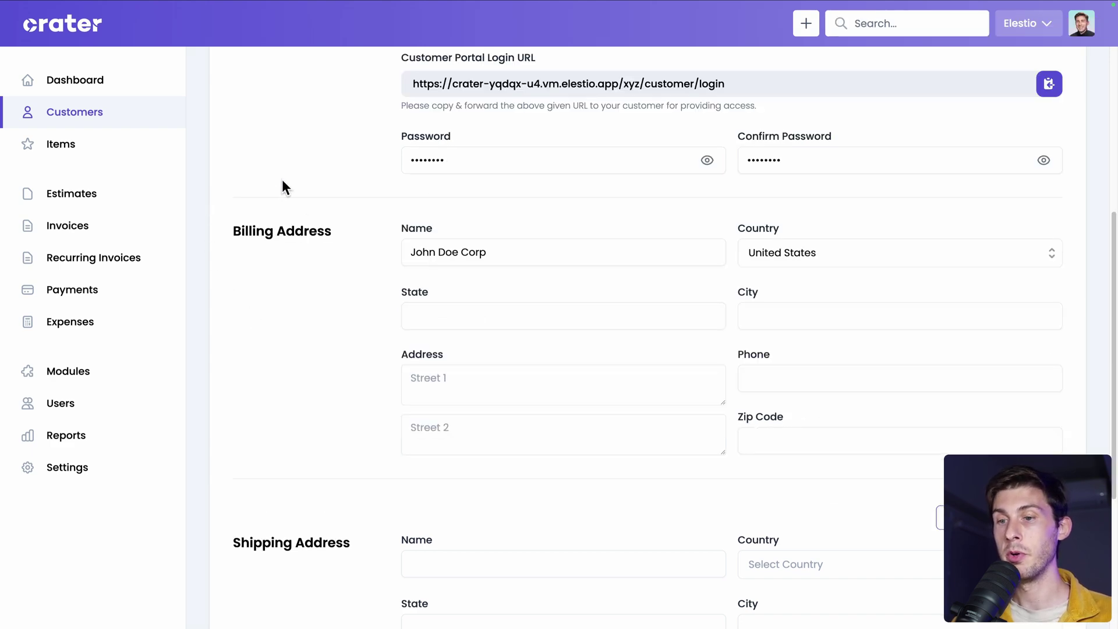
Copy the billing address into the shipping address and save customer John Doe Corp.
scroll(282, 451, down, 2)
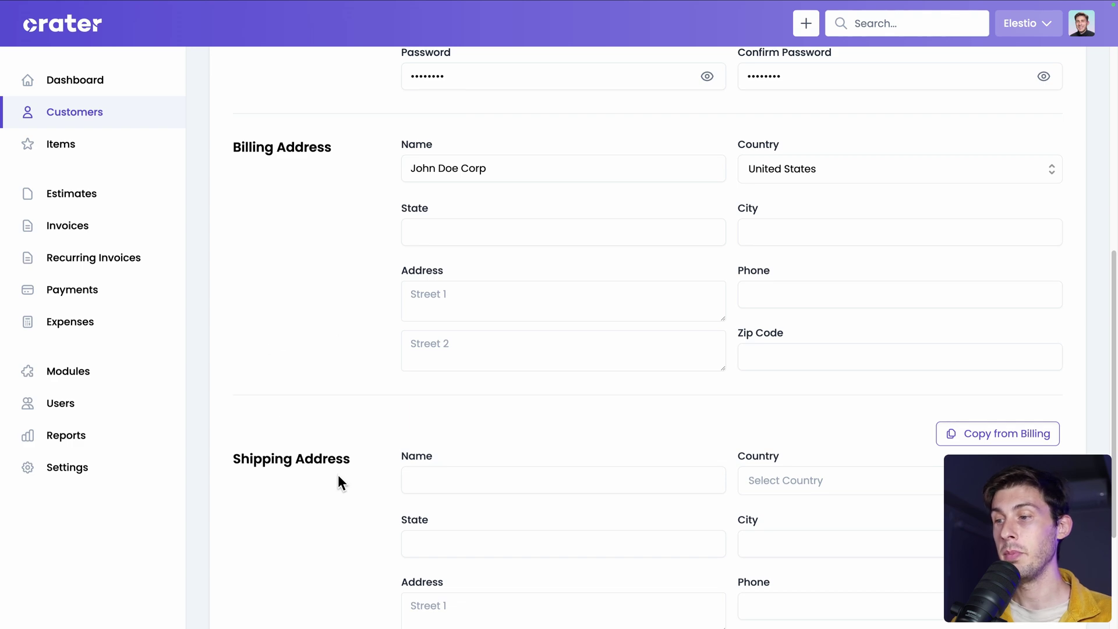
click(968, 435)
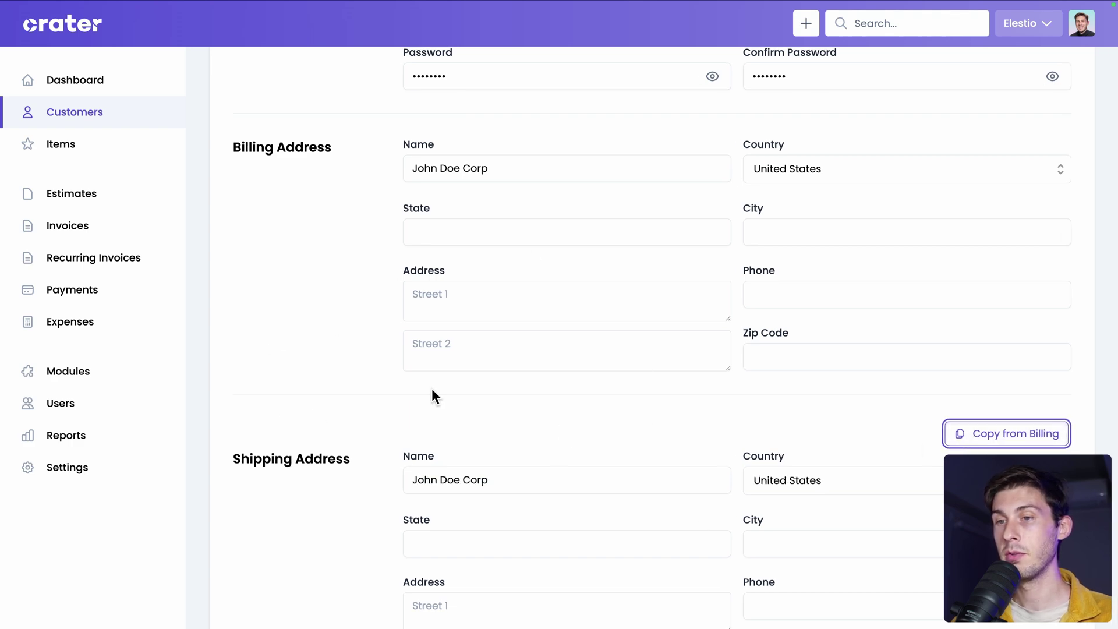
scroll(431, 390, up, 6)
scroll(431, 390, down, 10)
scroll(432, 389, up, 10)
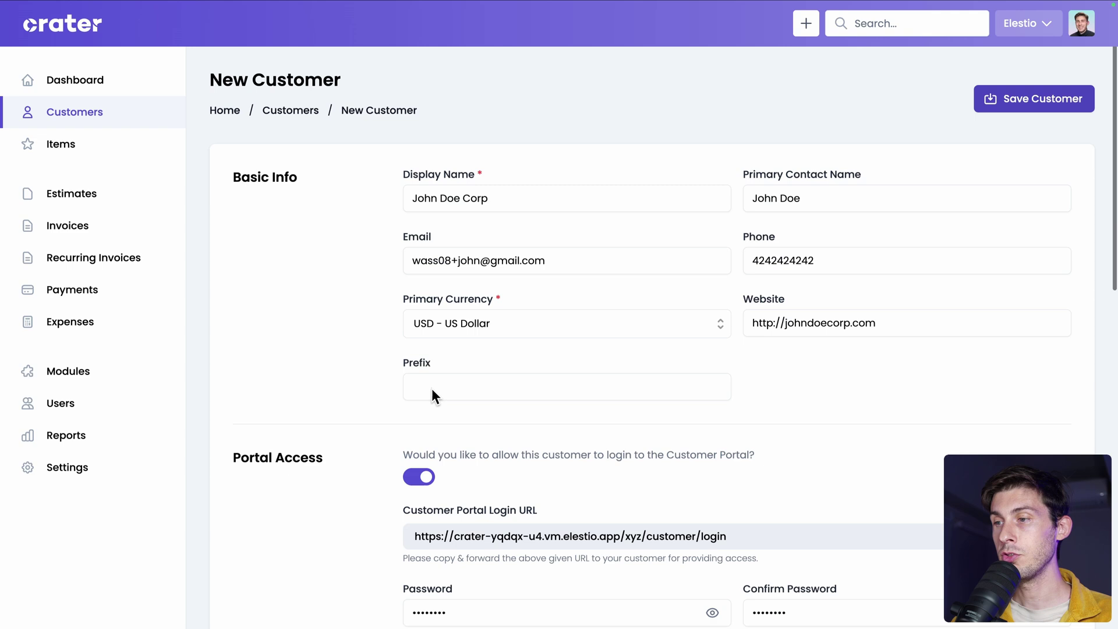
click(1038, 104)
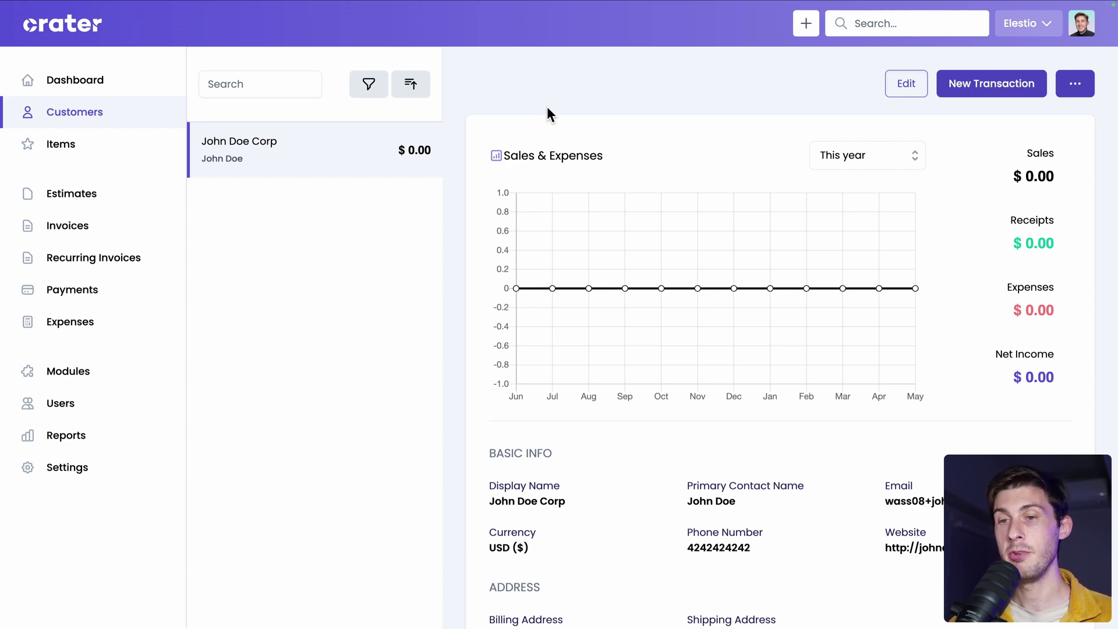
Create a new estimate from the Estimates list with John Doe Corp as its customer.
click(126, 202)
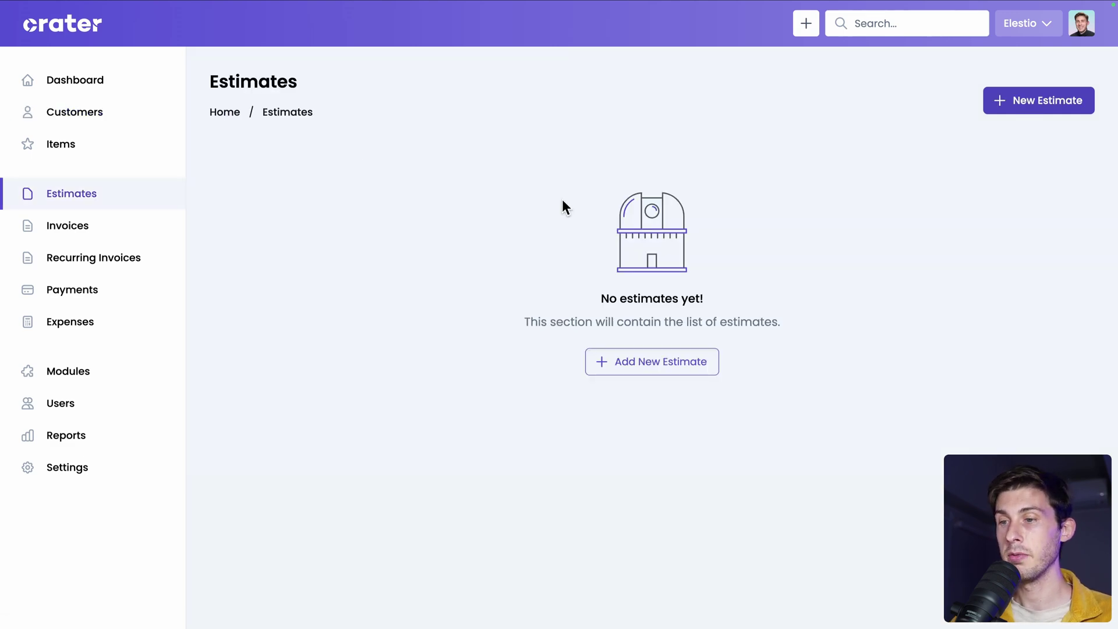
click(668, 370)
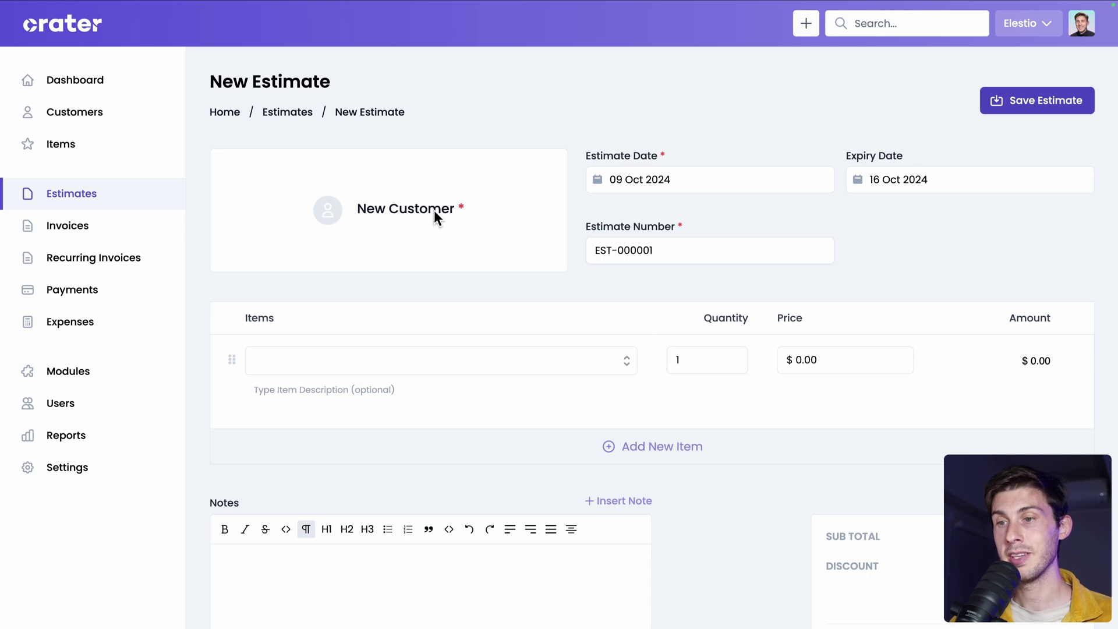
click(432, 216)
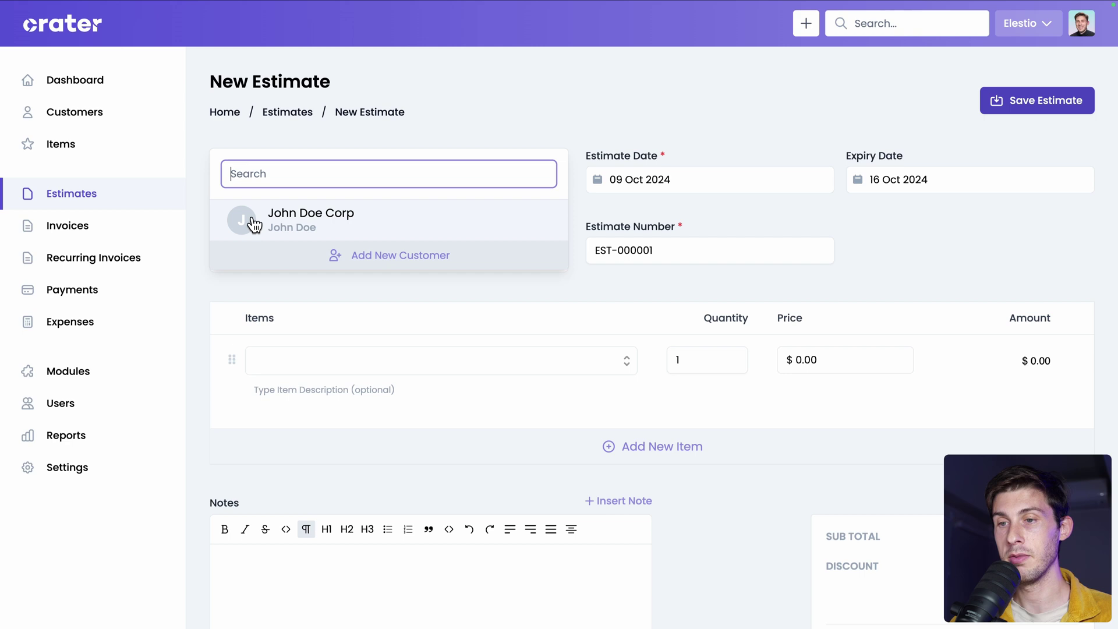
click(324, 232)
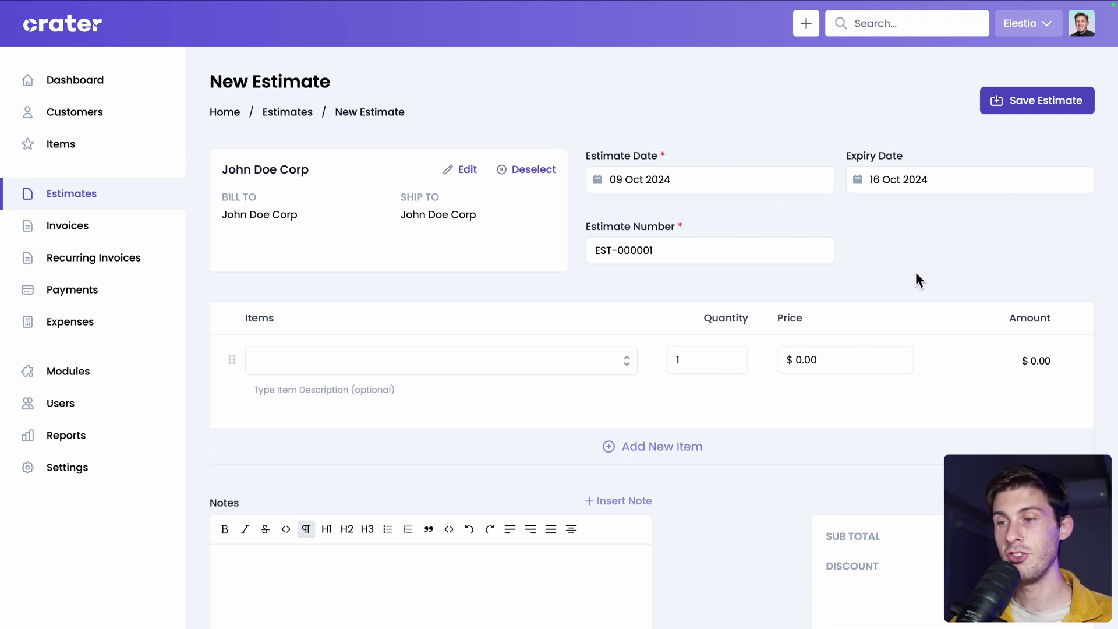
scroll(915, 271, down, 1)
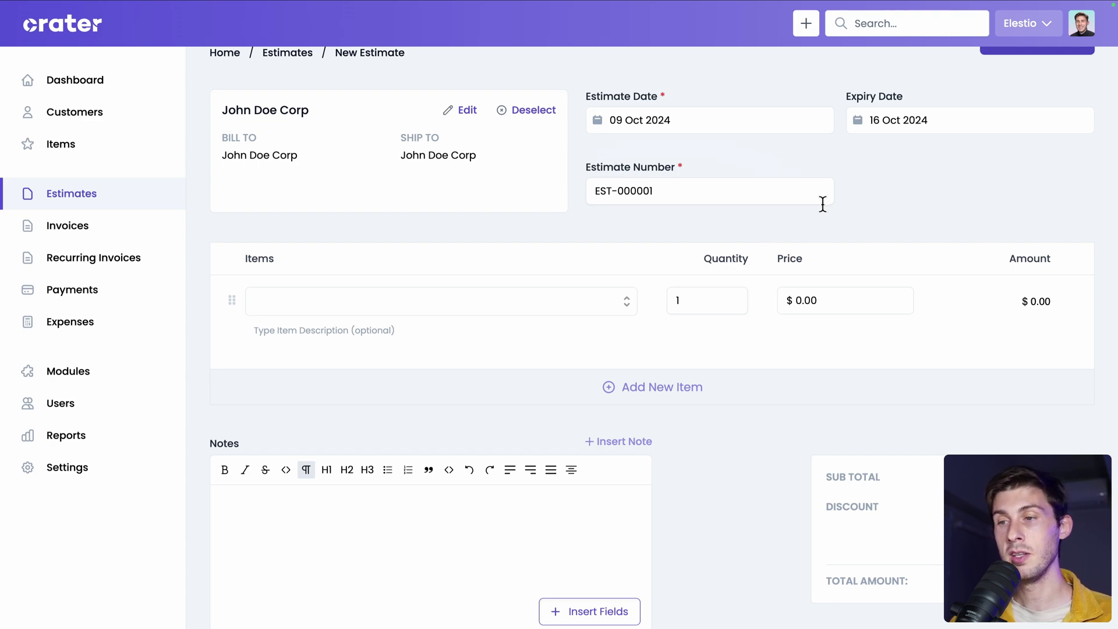
scroll(591, 374, down, 2)
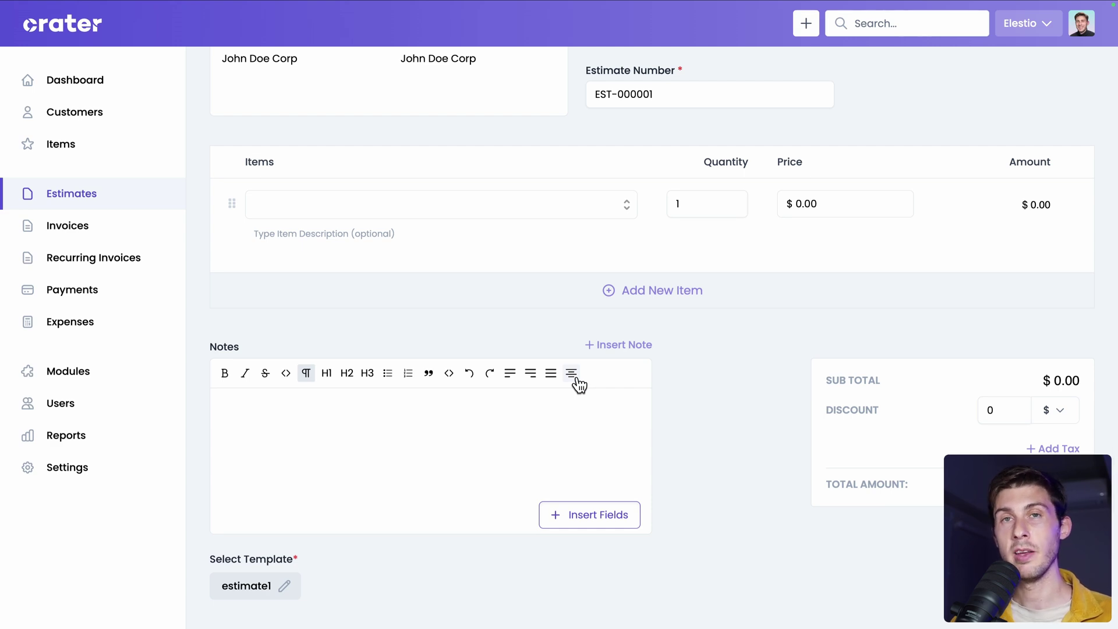
Enter 'Days of website development' on the estimate's first line and start a new item from it.
click(490, 216)
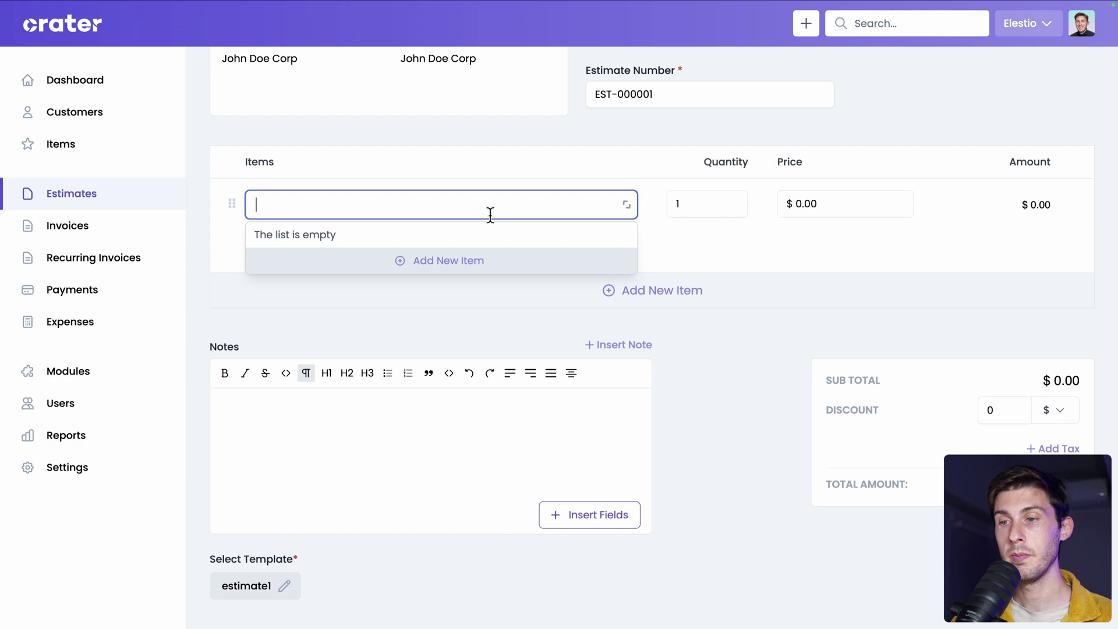
text(Day)
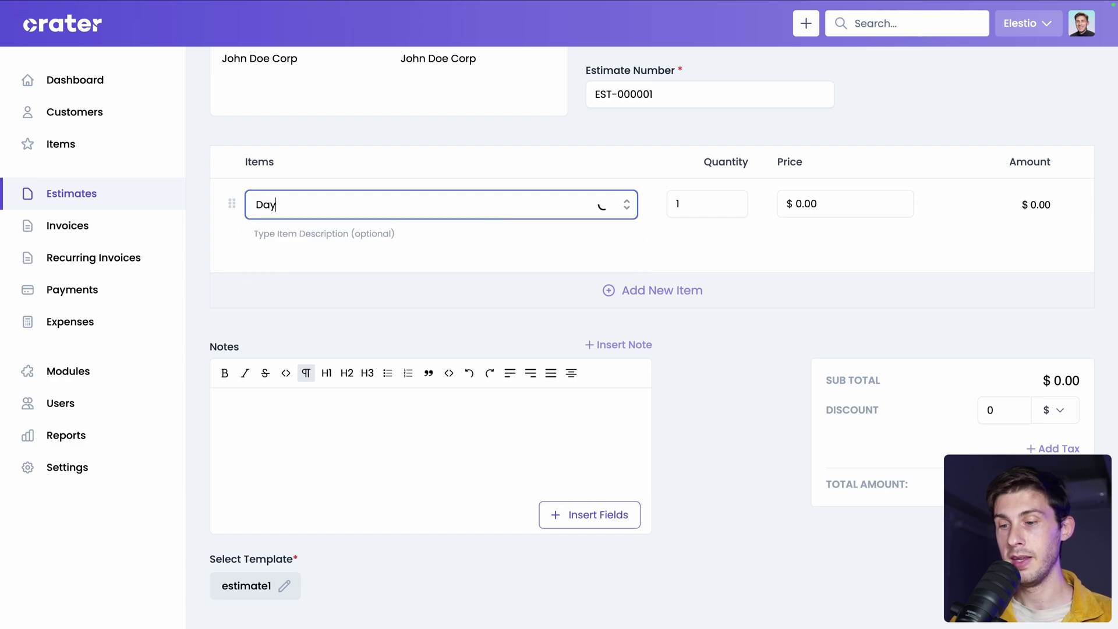
text(s of webs)
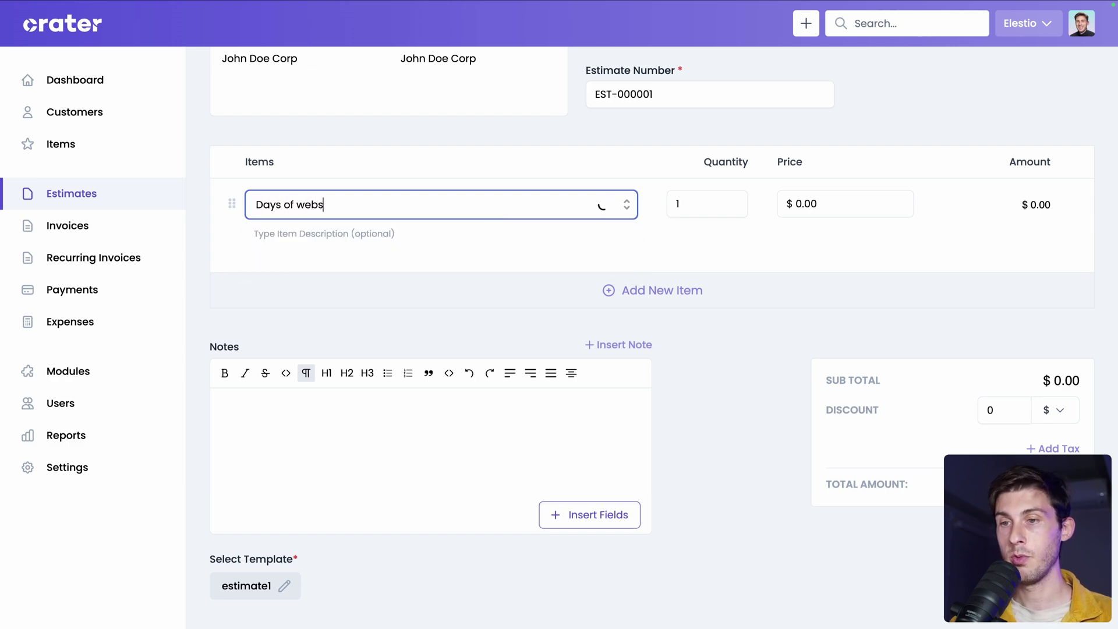
text(ite development)
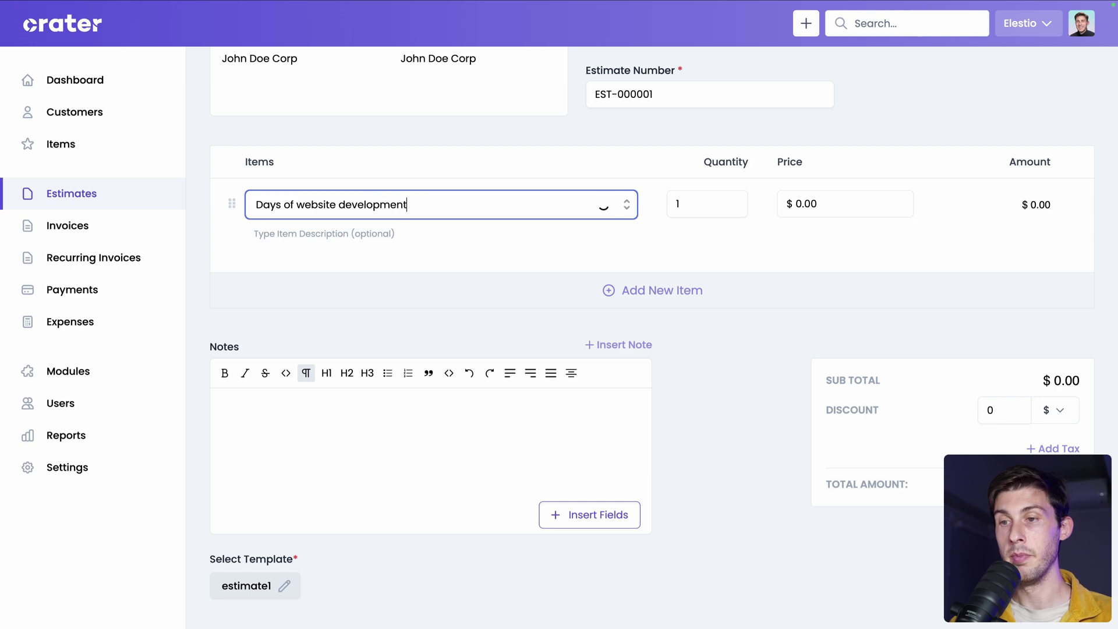
click(846, 204)
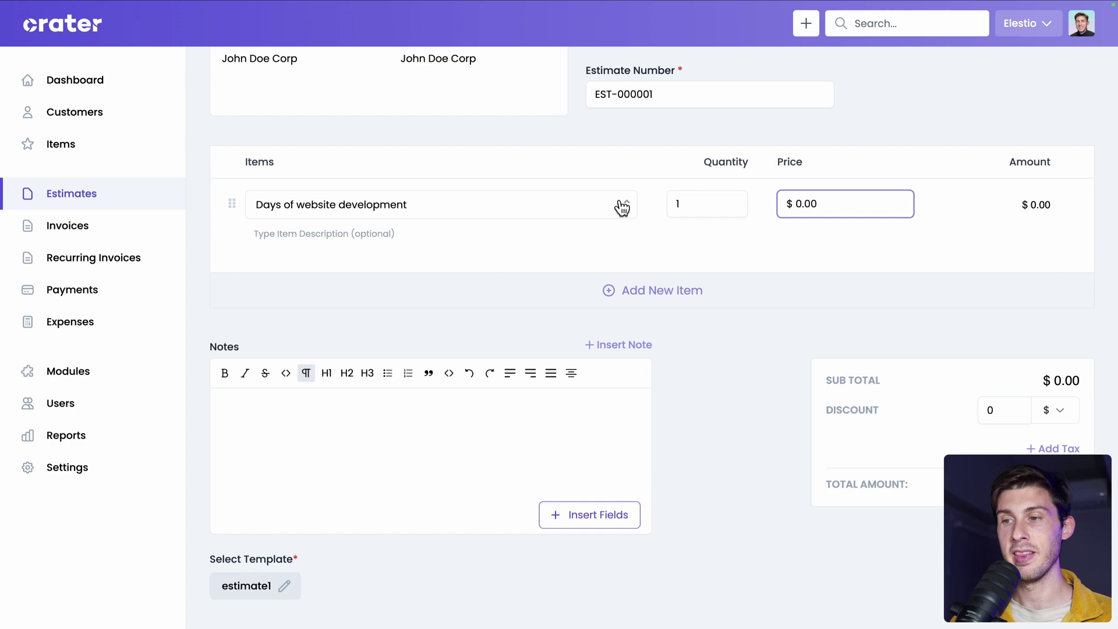
click(582, 203)
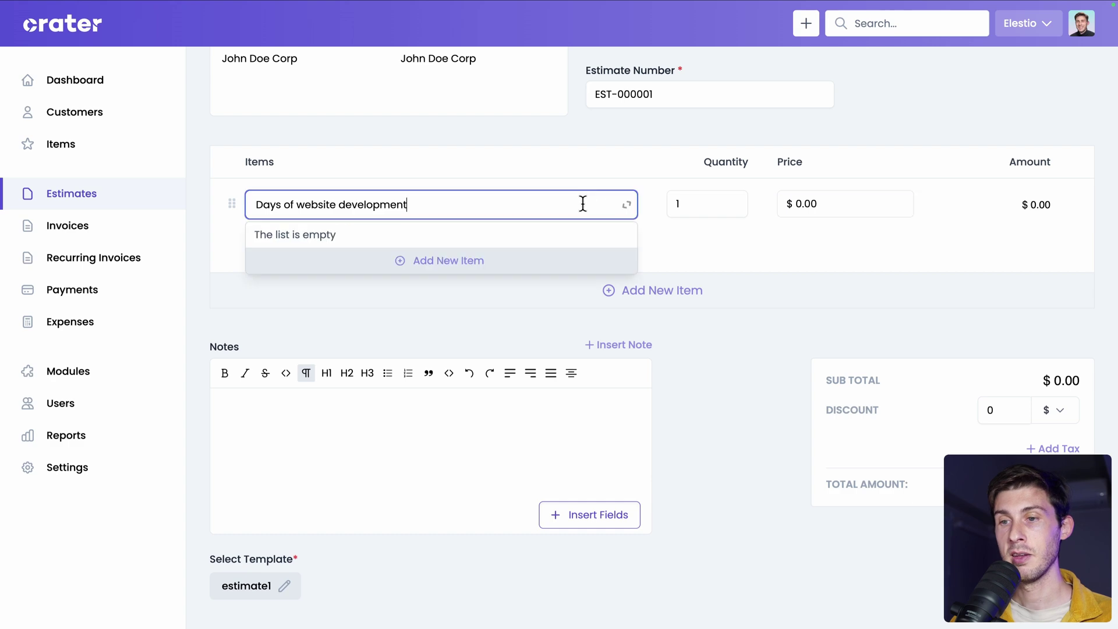
click(421, 267)
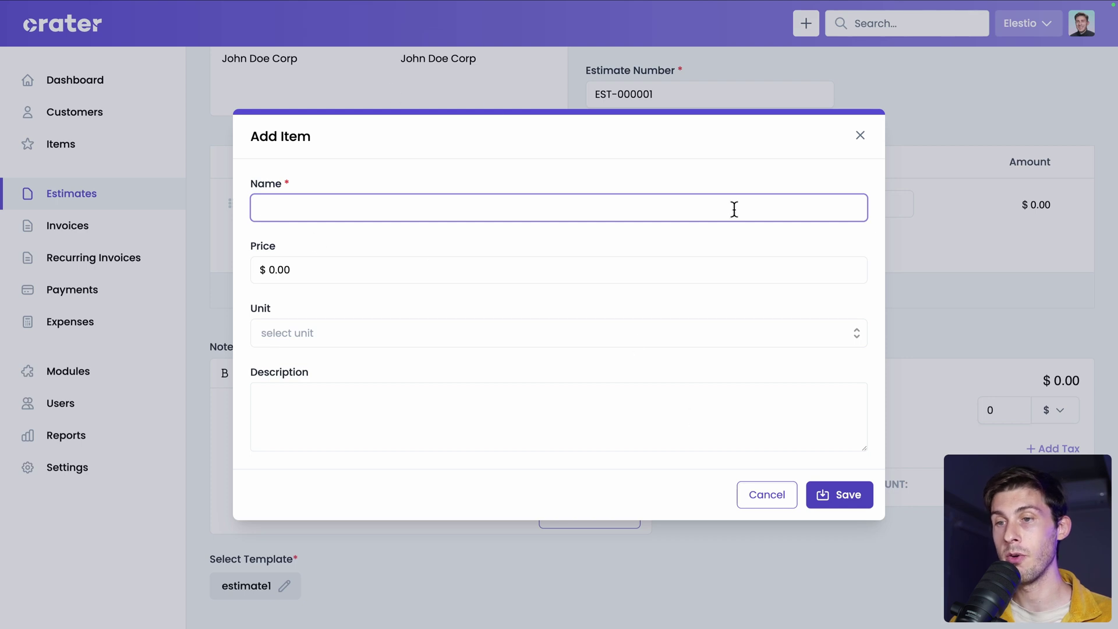
Save the new item with price 1000 and no unit.
text(Days of website development)
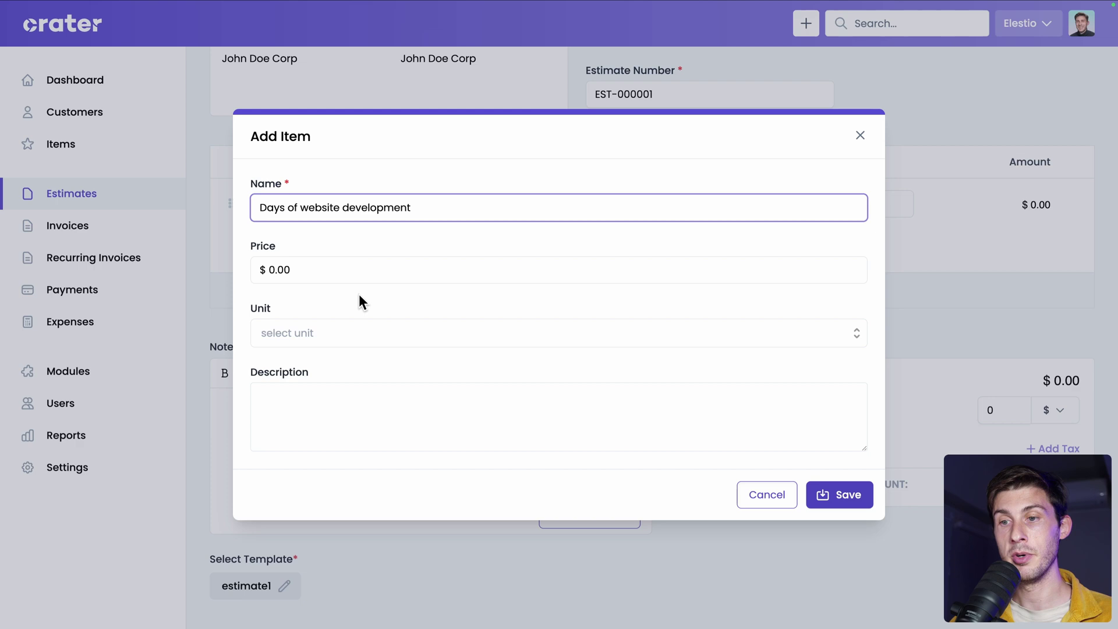
click(334, 273)
key(ctrl+a)
text(1000)
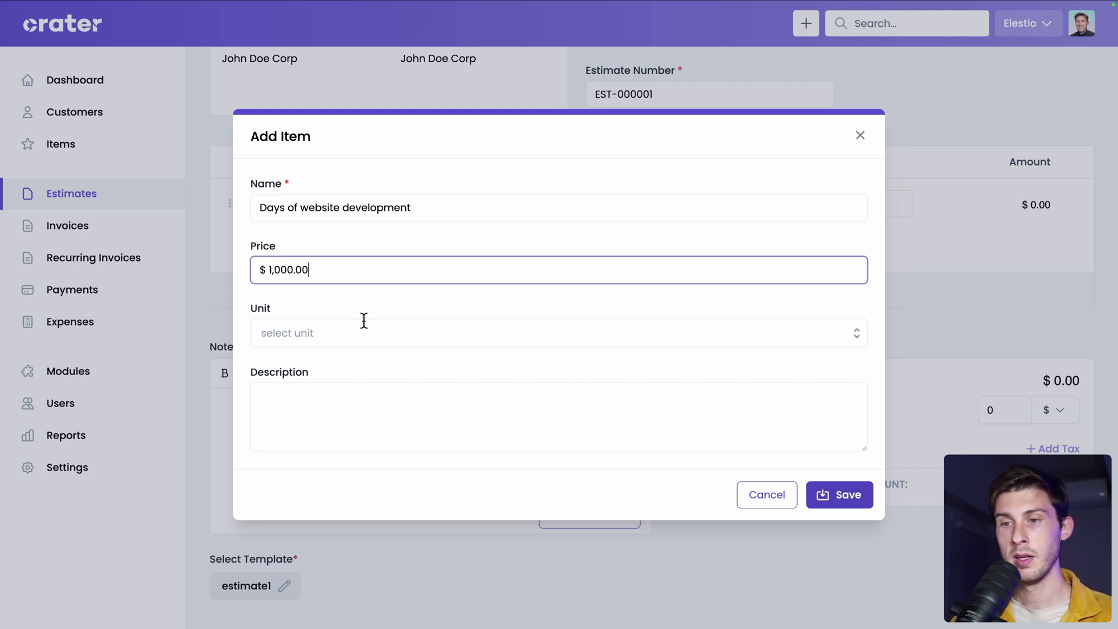
click(355, 340)
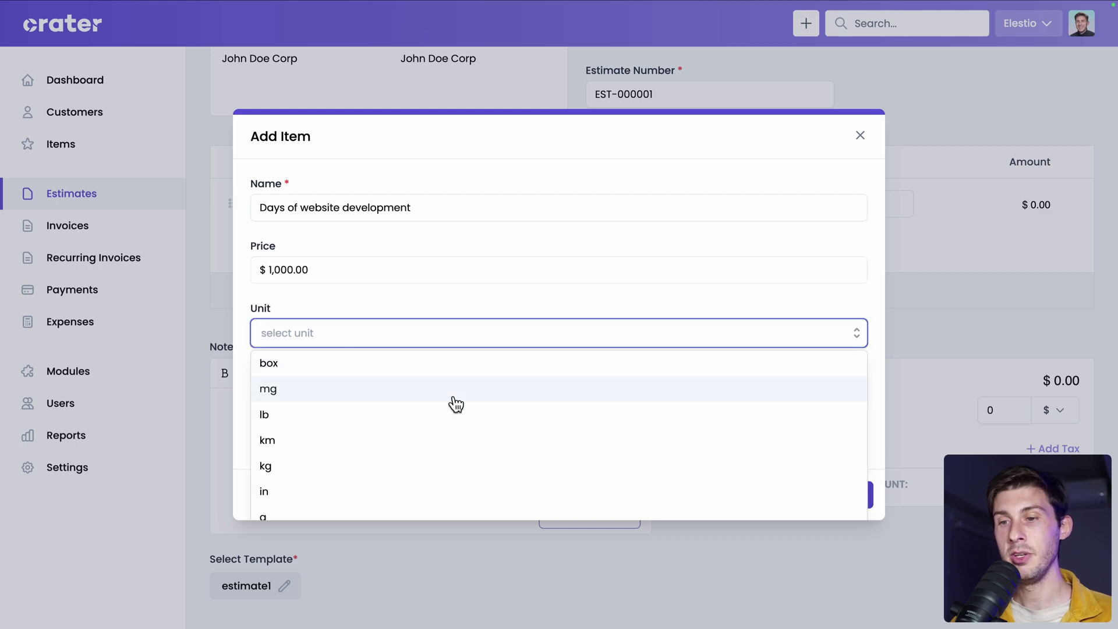
scroll(454, 411, down, 4)
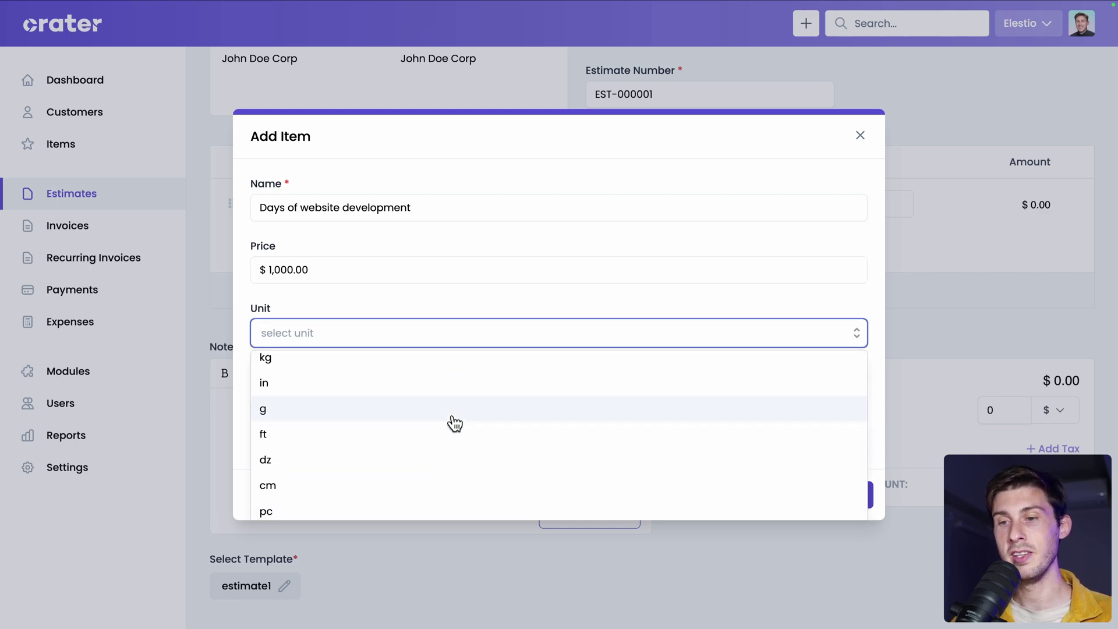
scroll(453, 422, up, 4)
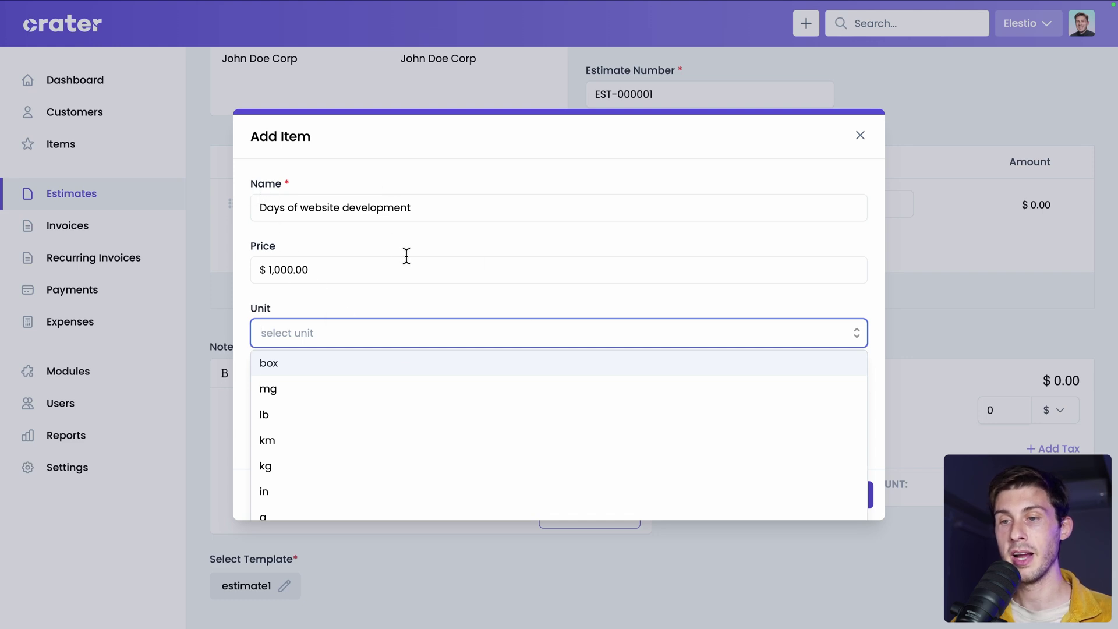
click(437, 308)
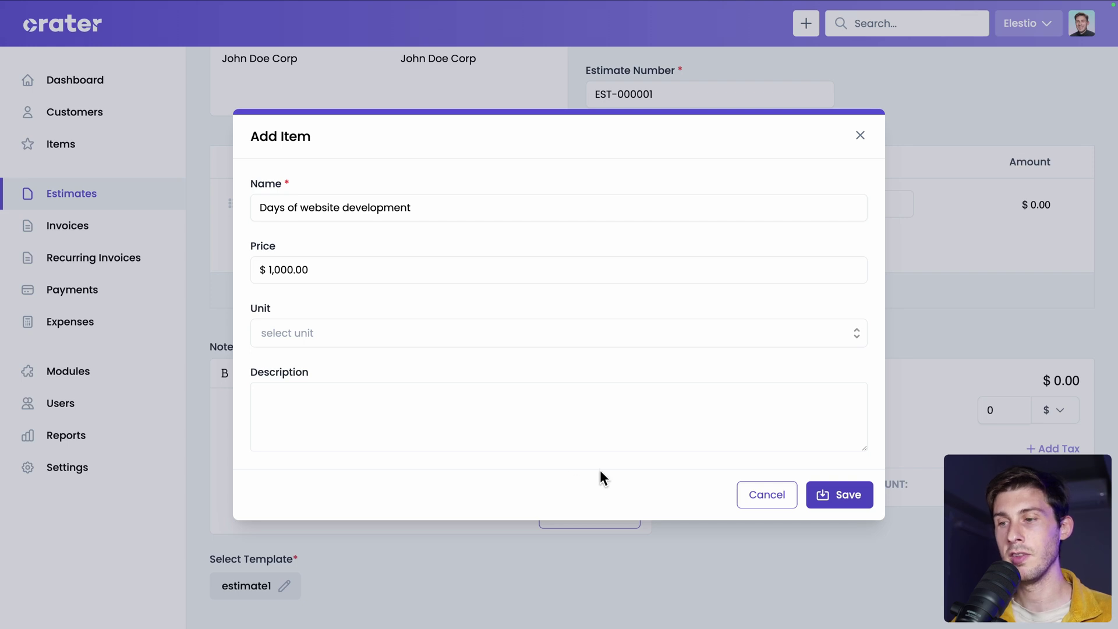
click(825, 495)
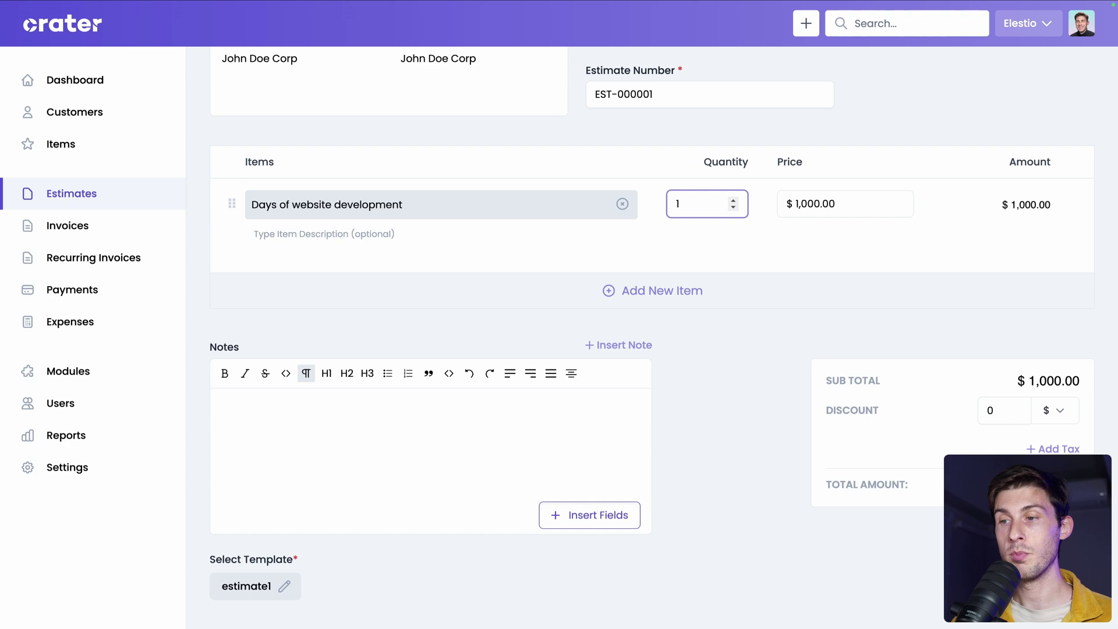
Set the first line's quantity to 12, bringing the total to $12,000.00.
text(2)
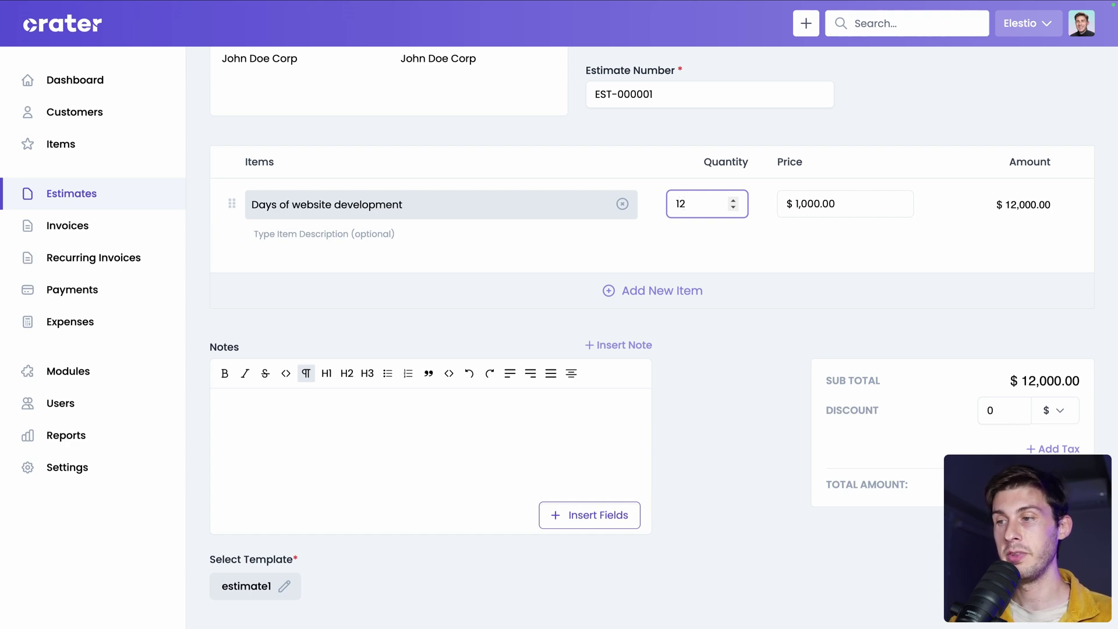
click(931, 241)
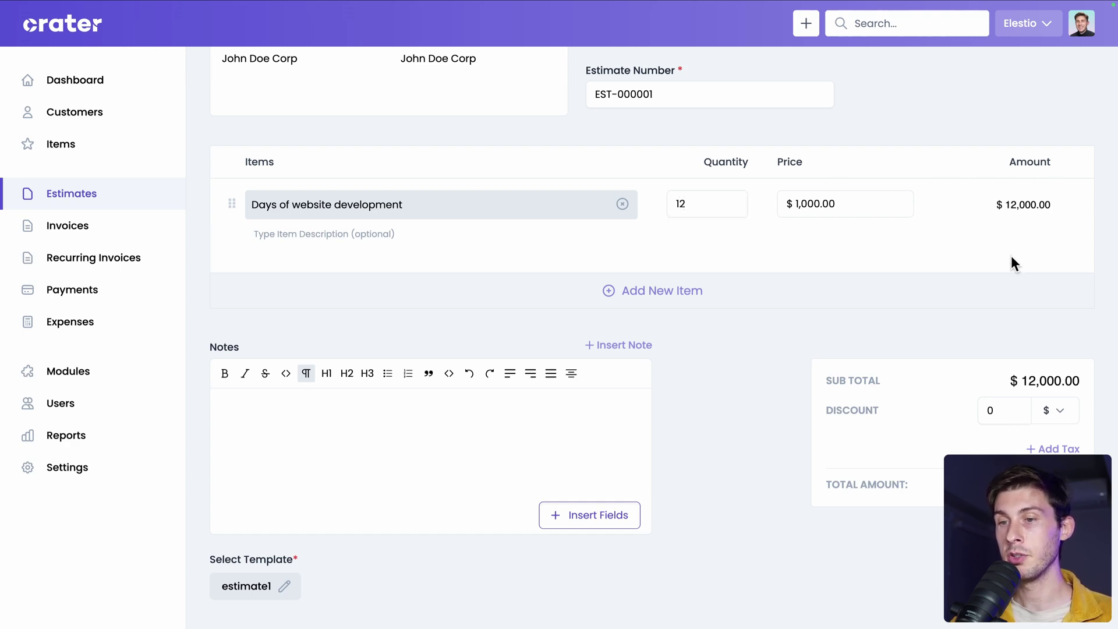
scroll(494, 338, down, 1)
Write the note 'As discussed today on the phone' and browse the insertable fields.
click(494, 338)
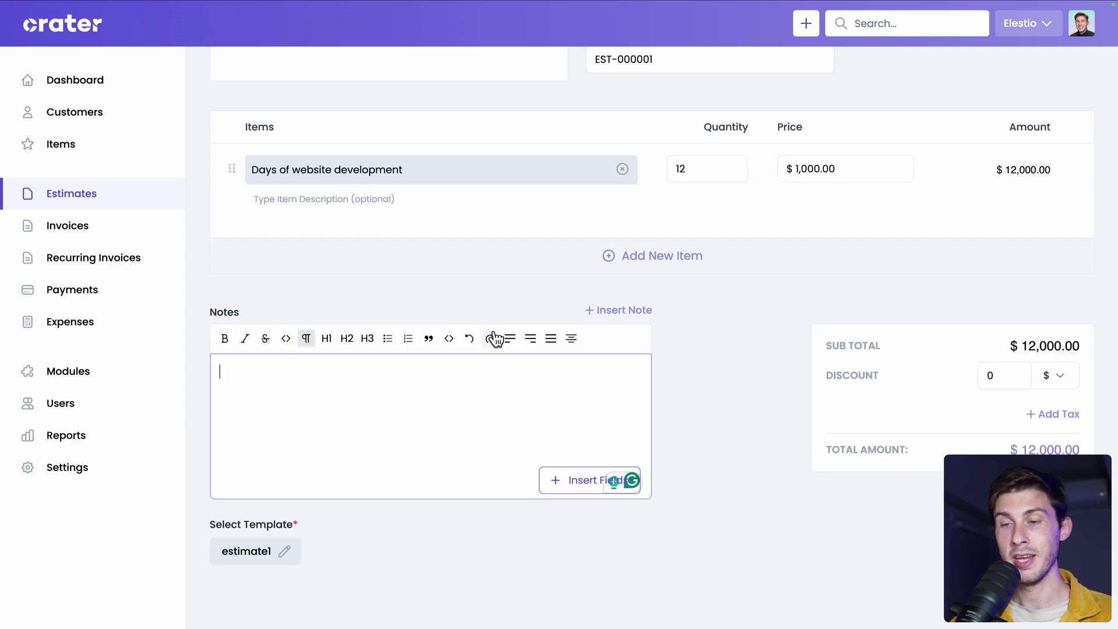
text(A)
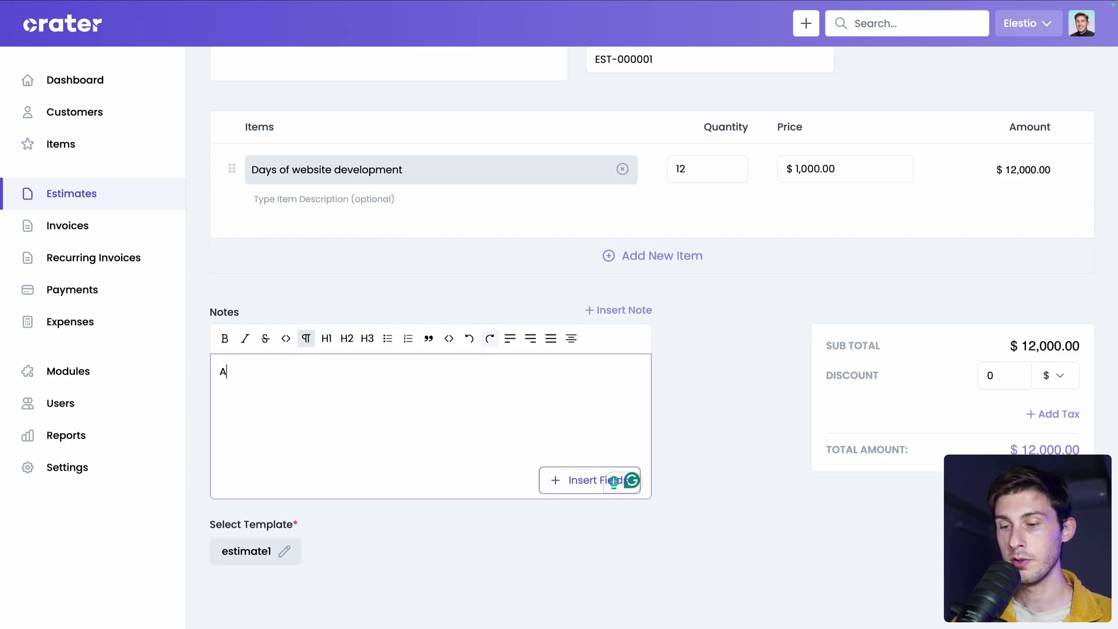
text(s discussed today)
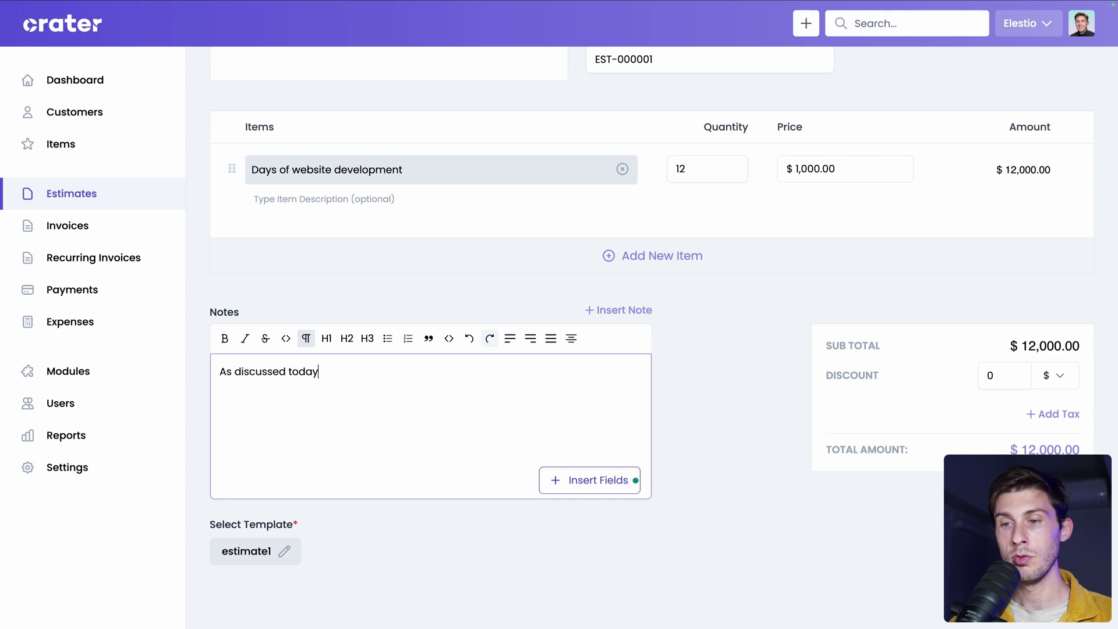
text( on the phone)
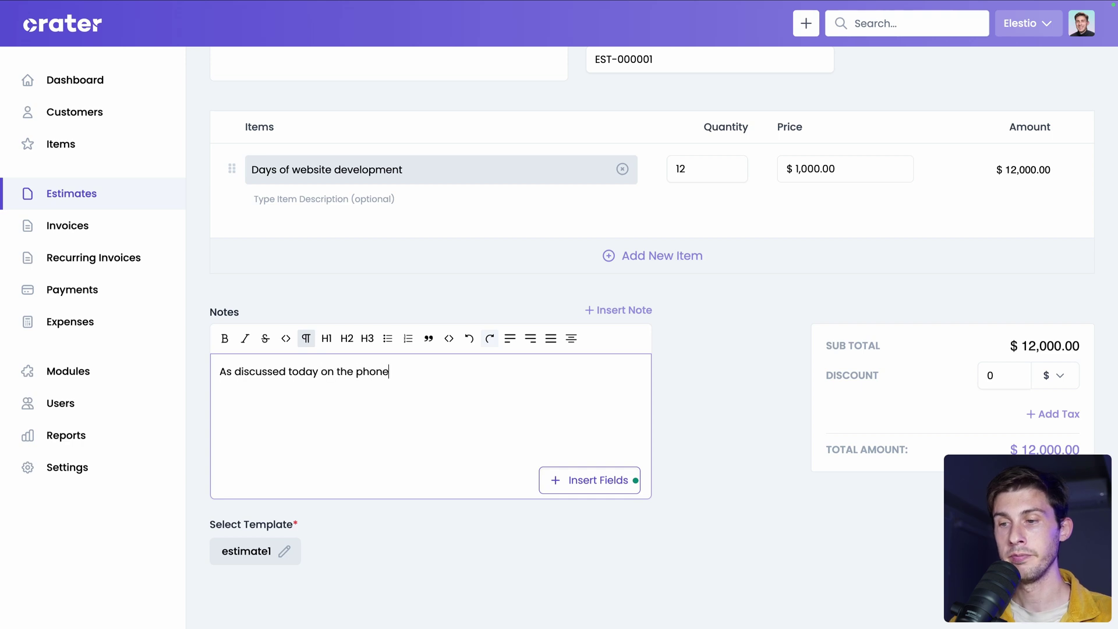
click(552, 489)
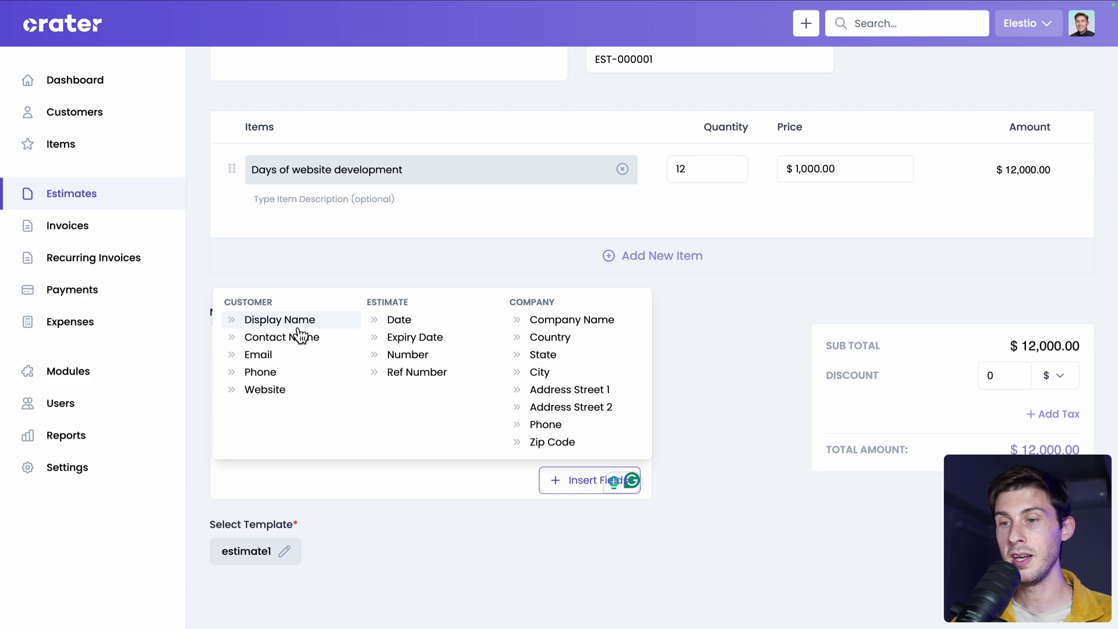
click(519, 586)
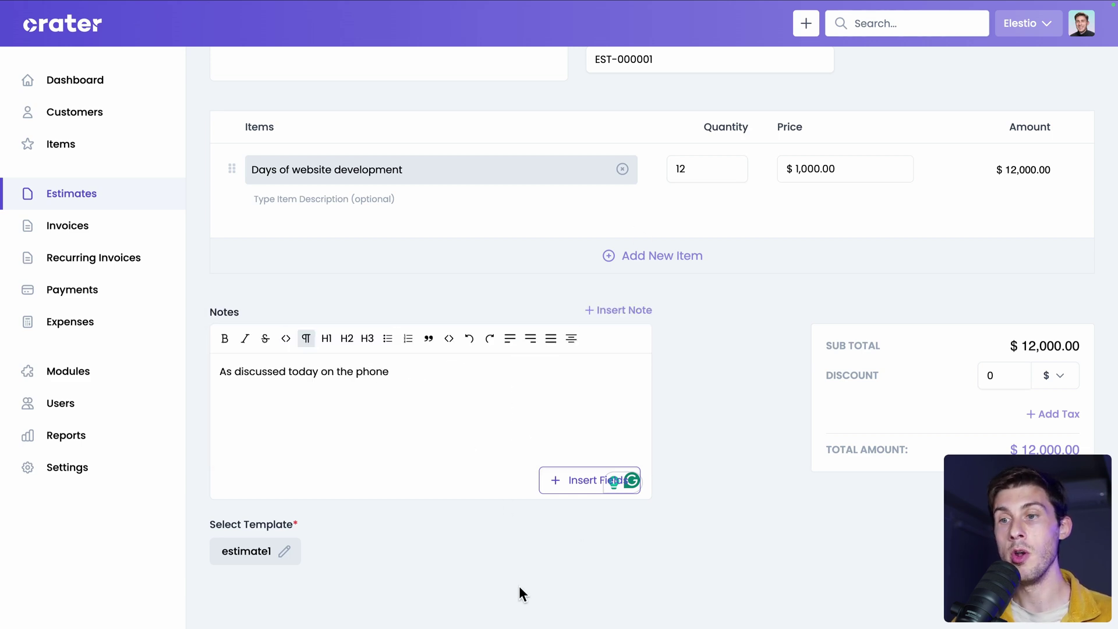
click(247, 550)
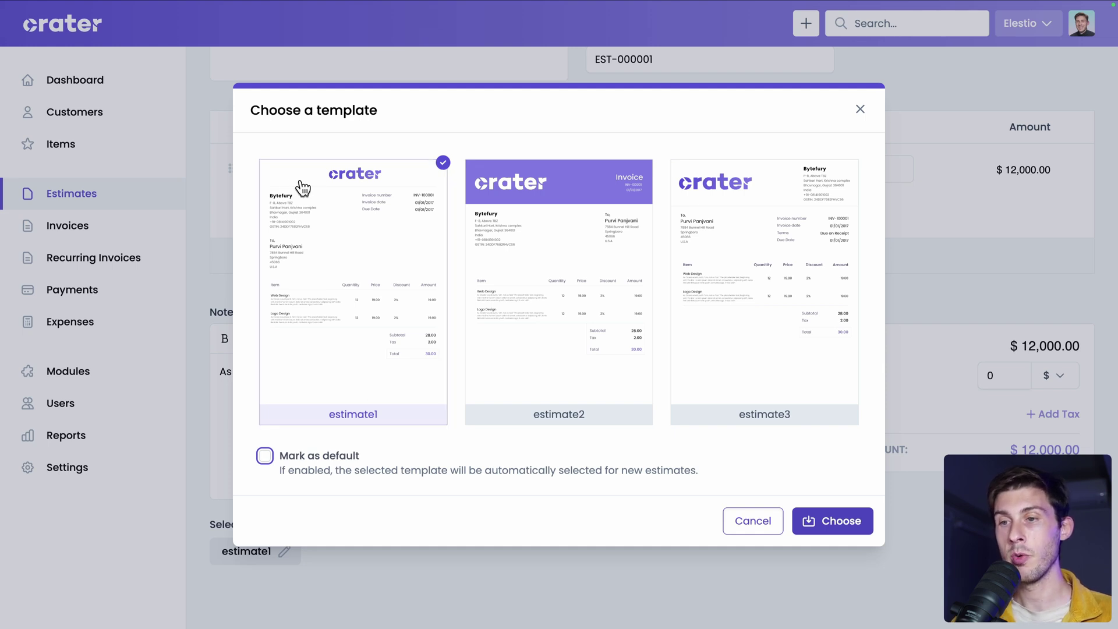
click(552, 245)
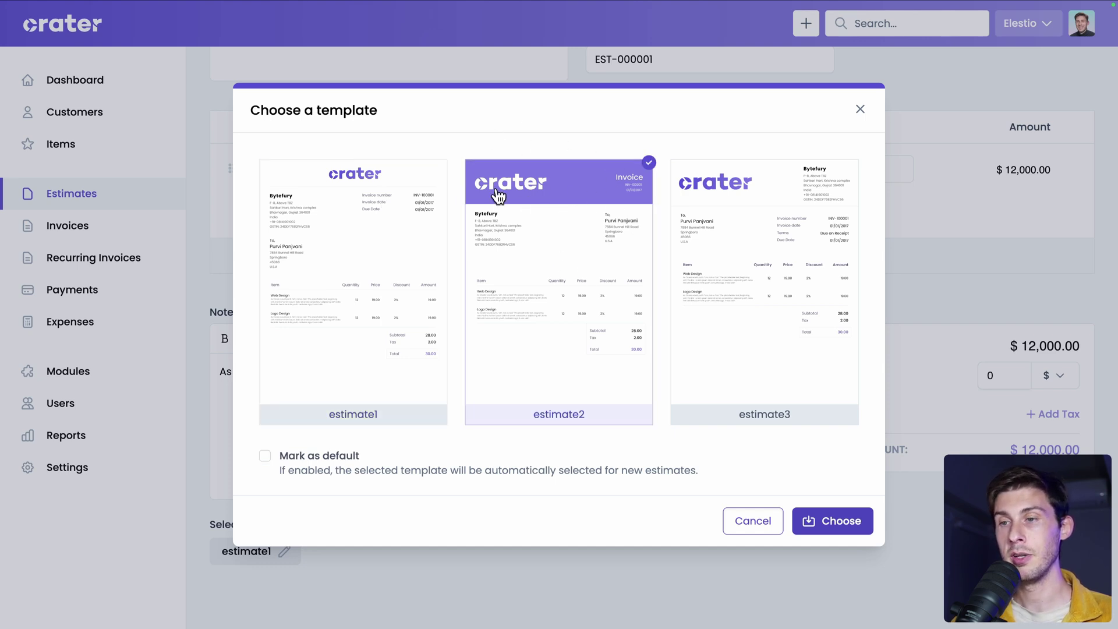
click(793, 208)
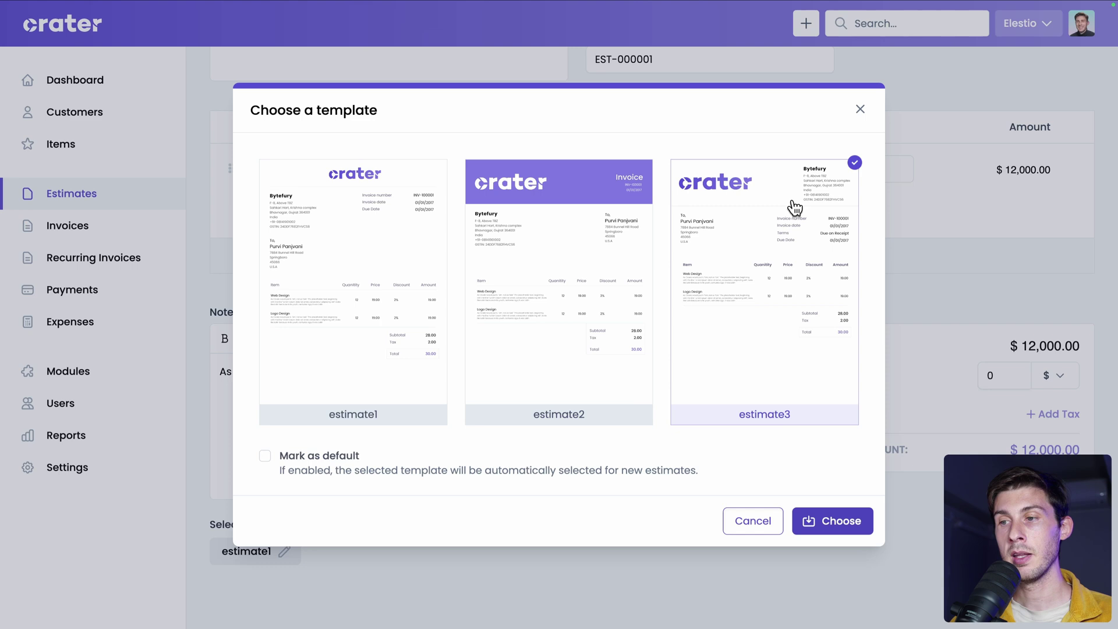
click(358, 325)
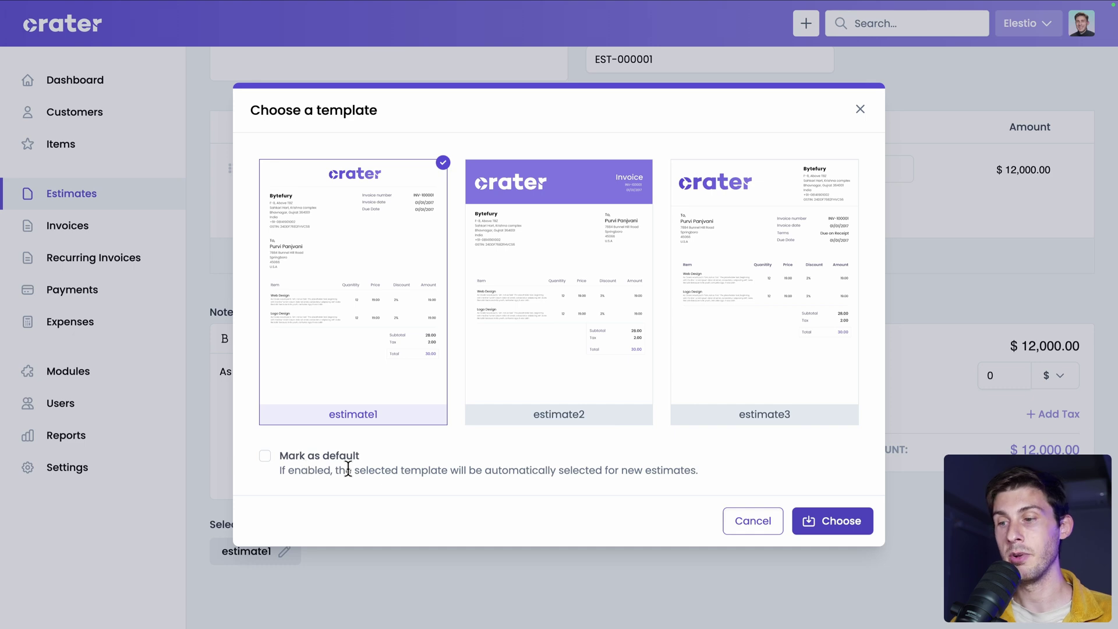
click(743, 524)
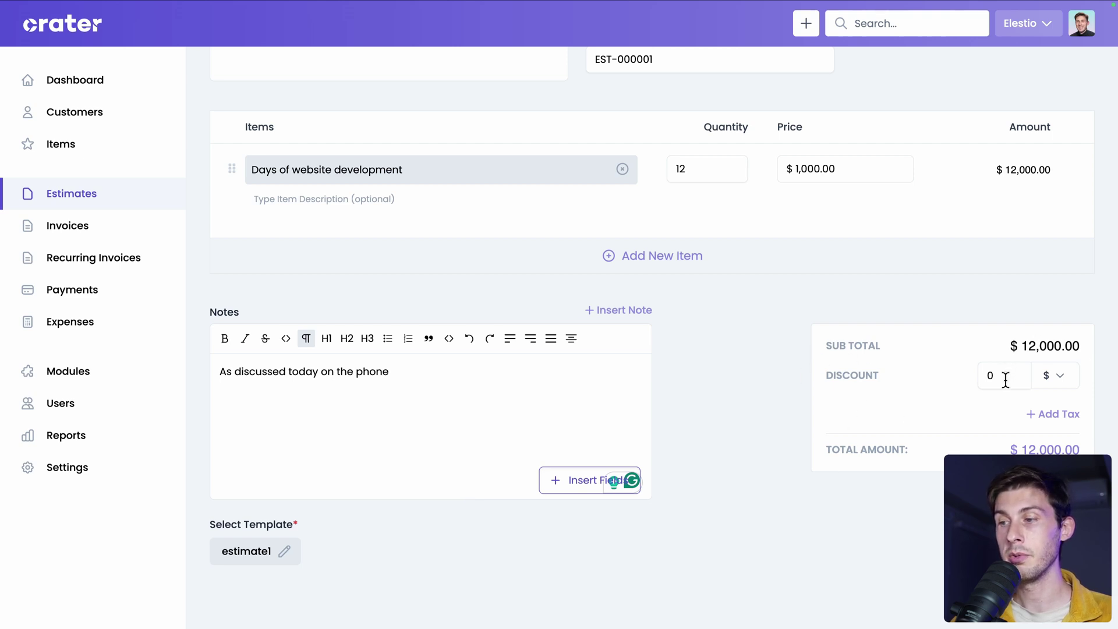
Create a new 20% tax named 'UE VAT' and apply it to the estimate.
click(1055, 417)
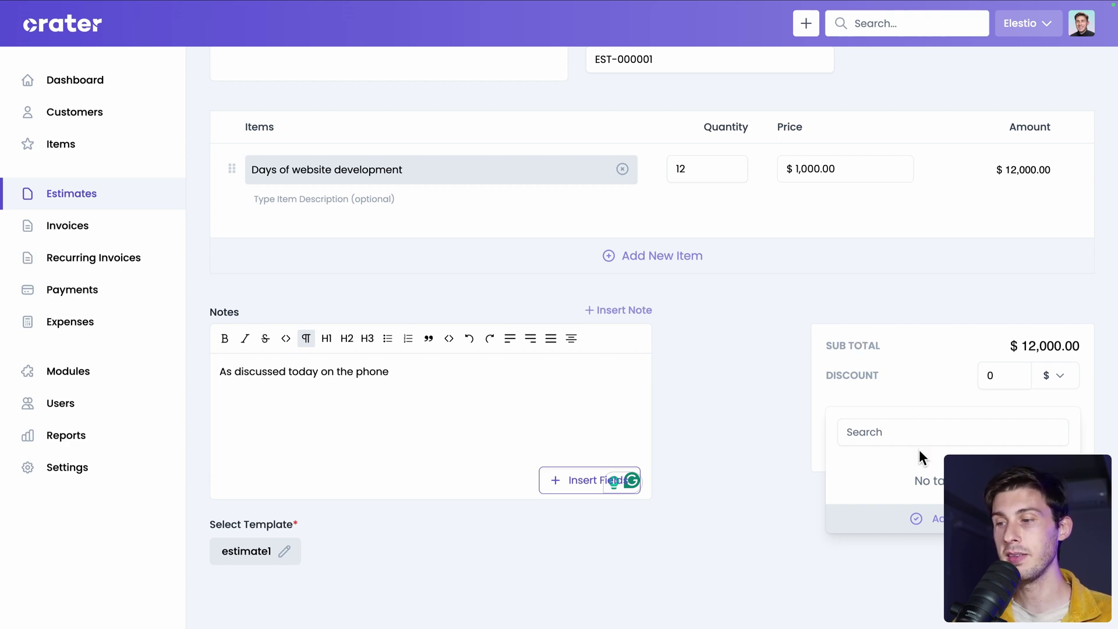
click(918, 518)
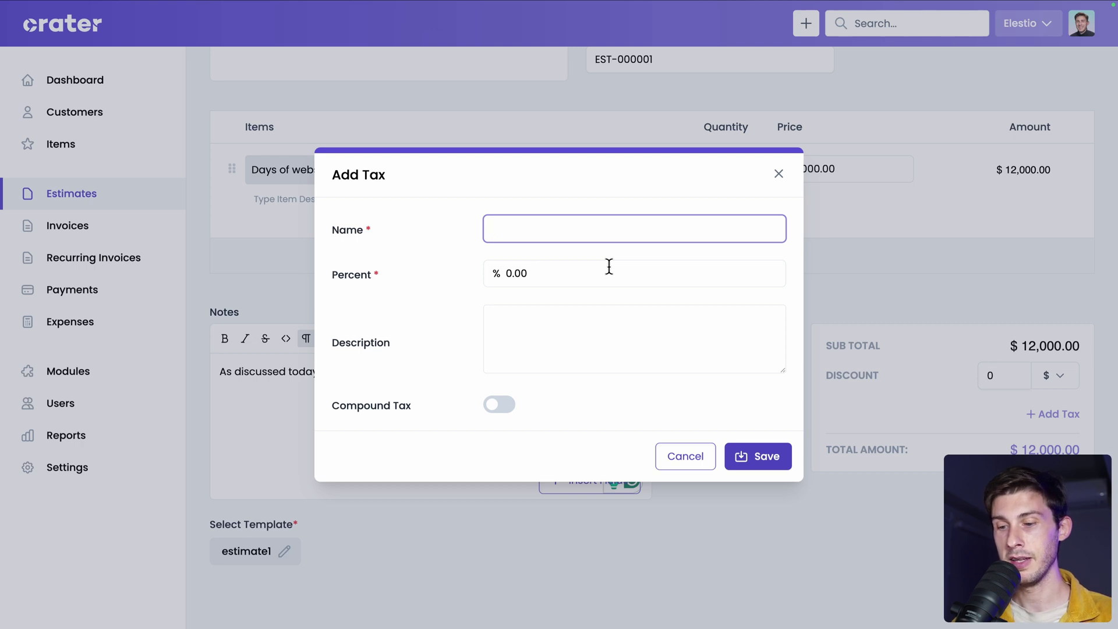
text(UE VAT)
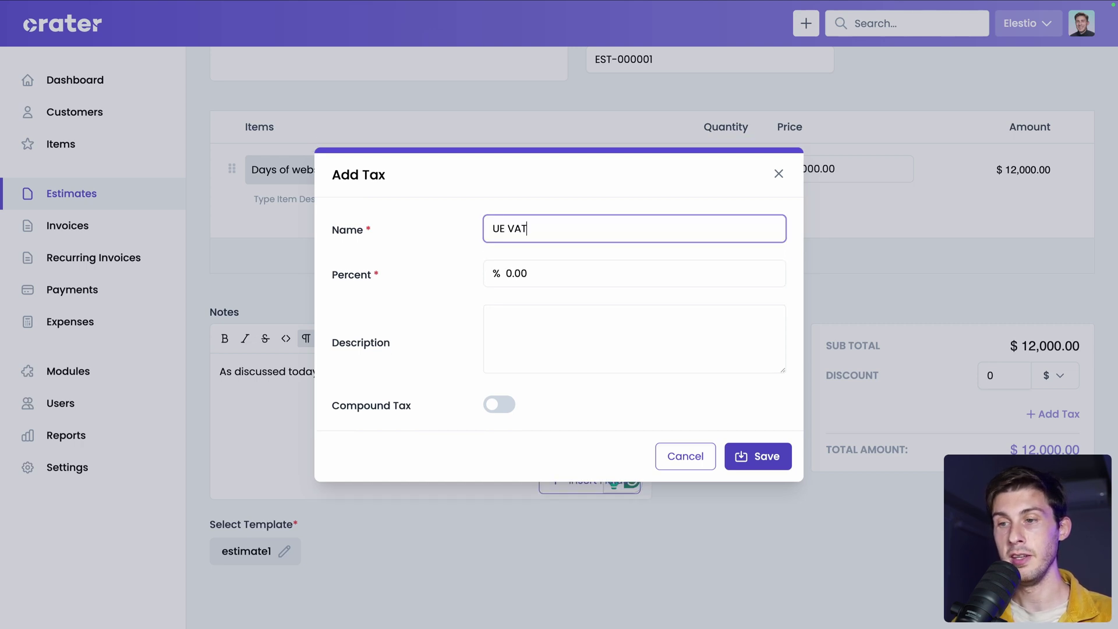
key(Tab)
text(20)
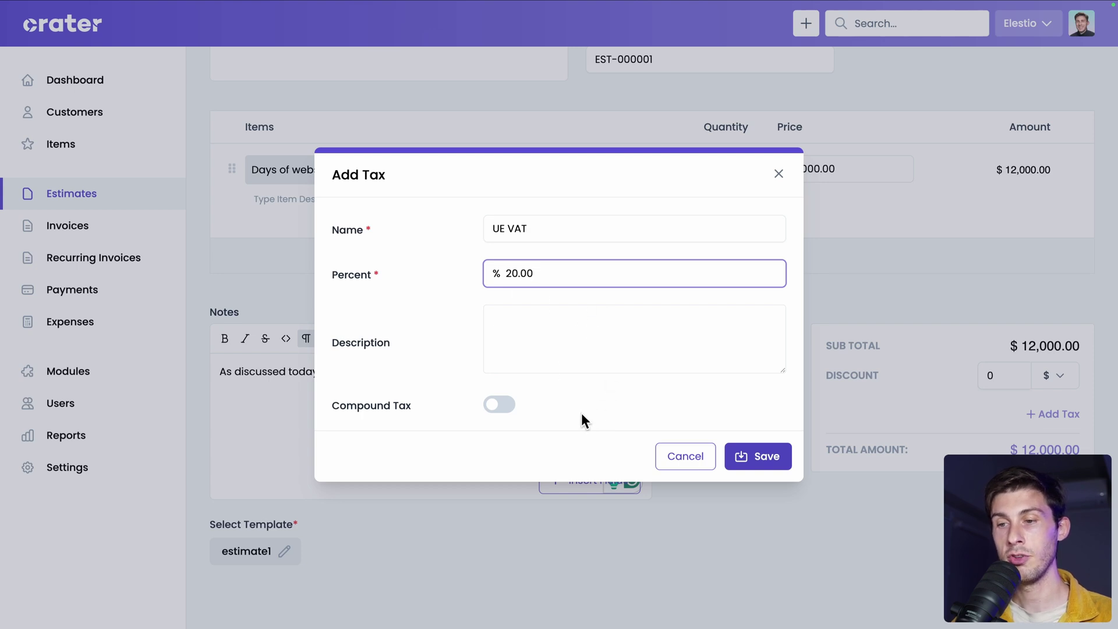
click(748, 458)
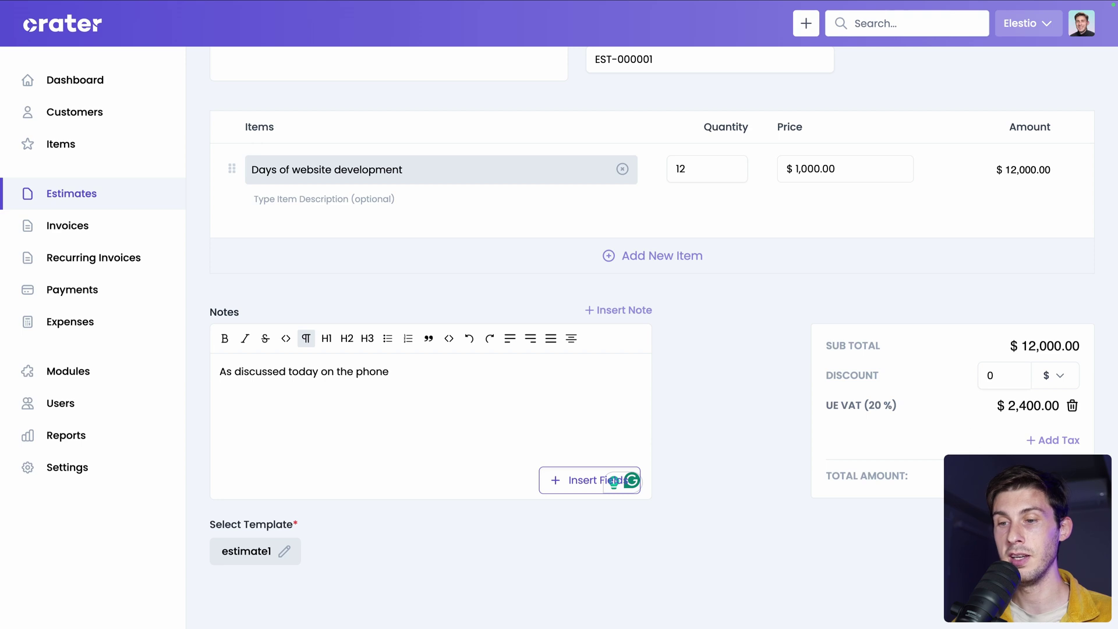
Save the estimate as EST-000001 totalling $14,400.00.
scroll(953, 502, down, 1)
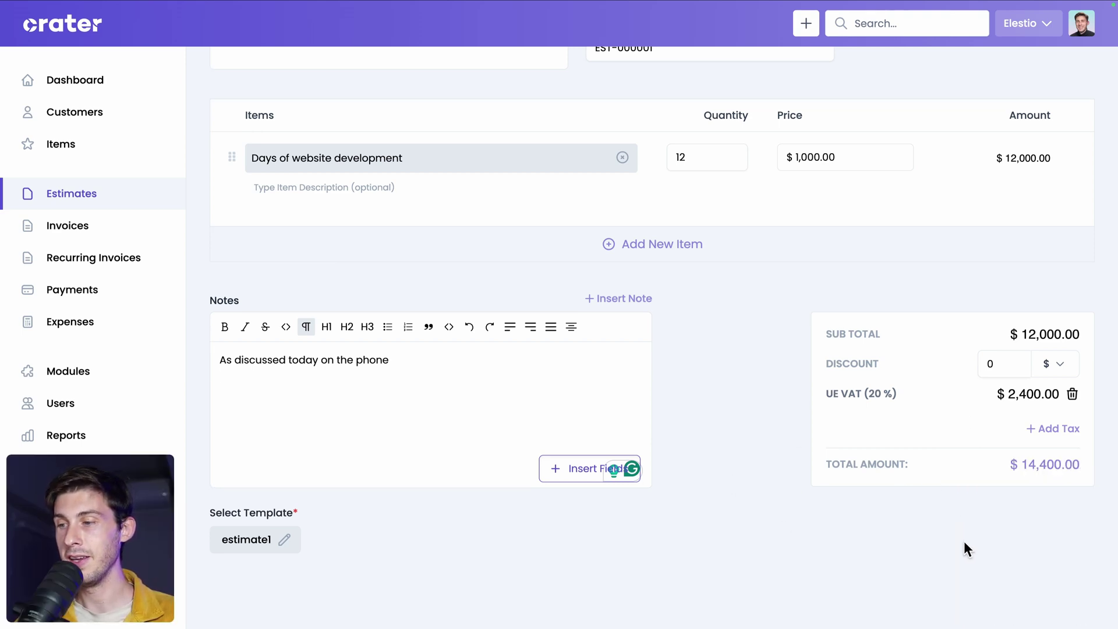
scroll(964, 547, up, 4)
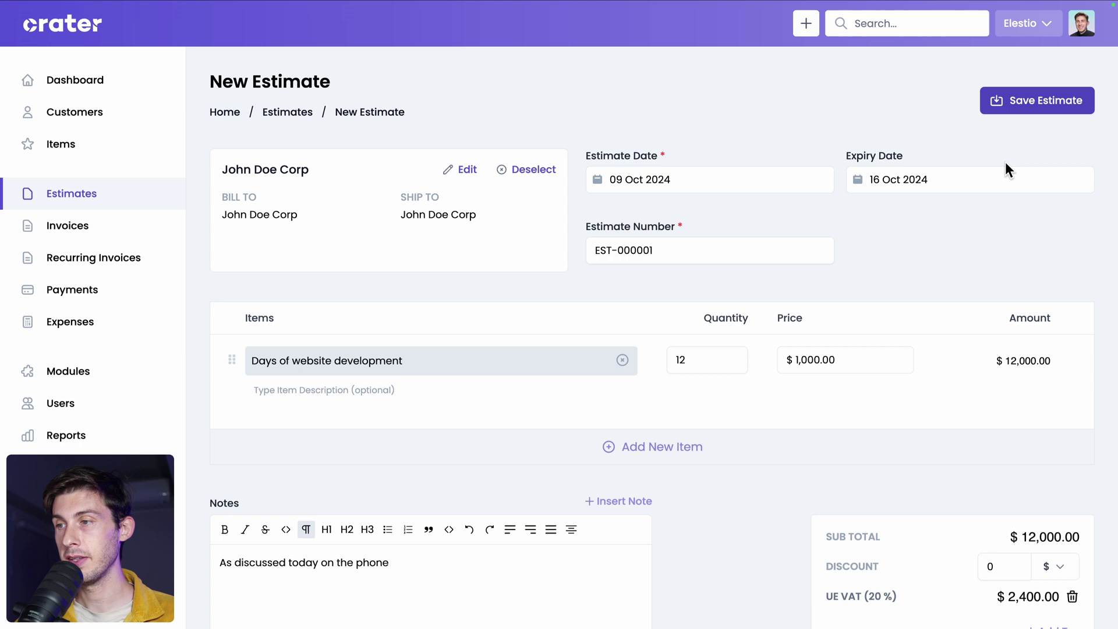
click(1020, 103)
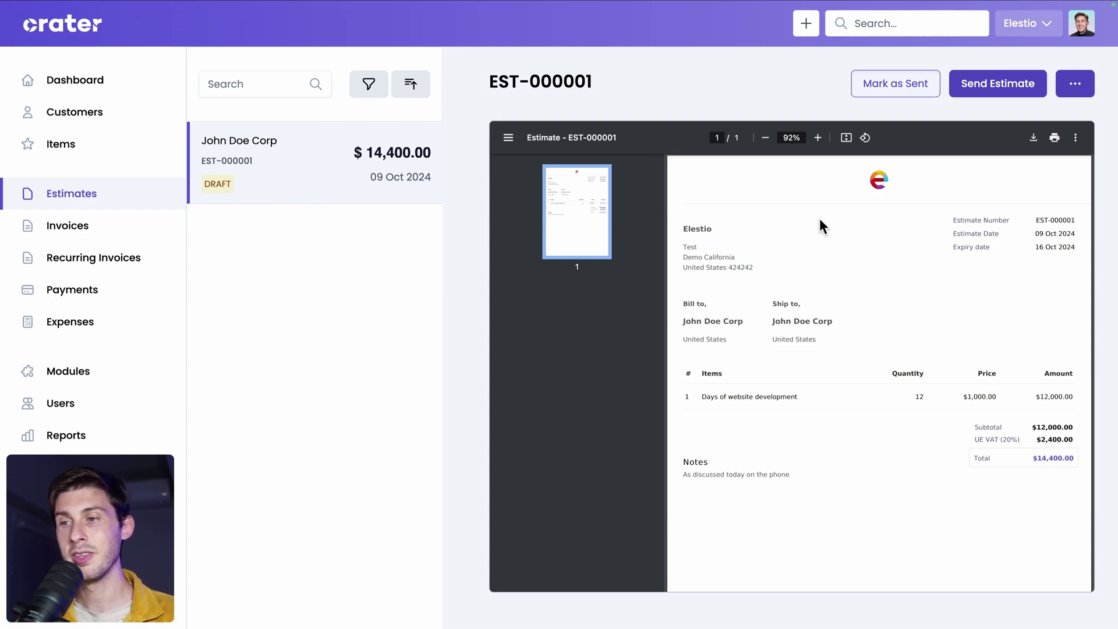
Review the estimate's PDF preview and begin marking it as sent.
scroll(828, 346, down, 2)
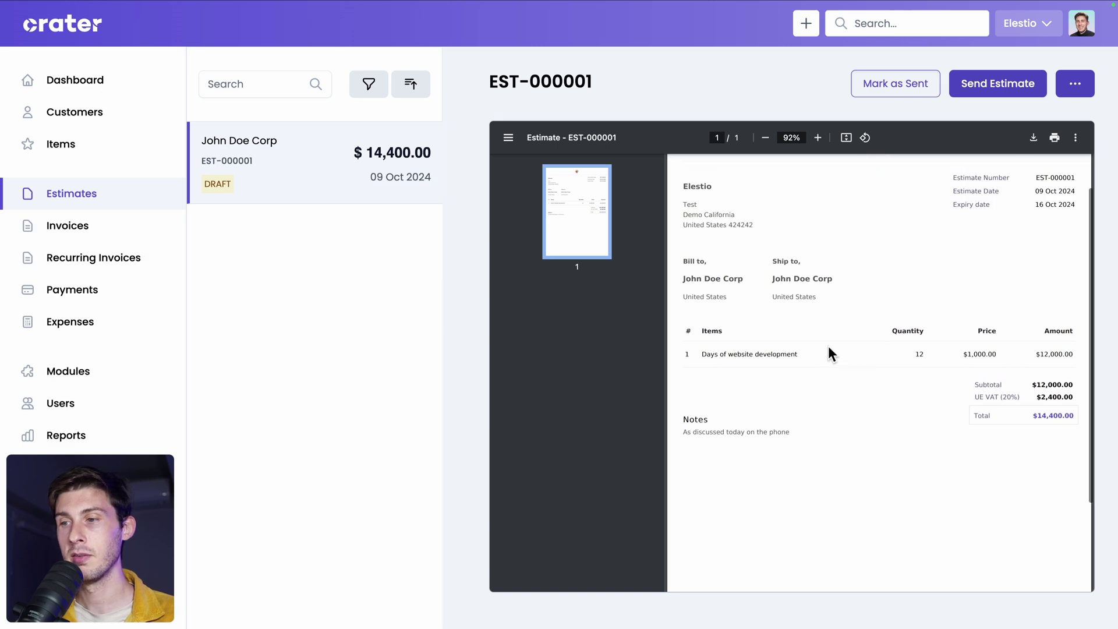
scroll(827, 347, up, 2)
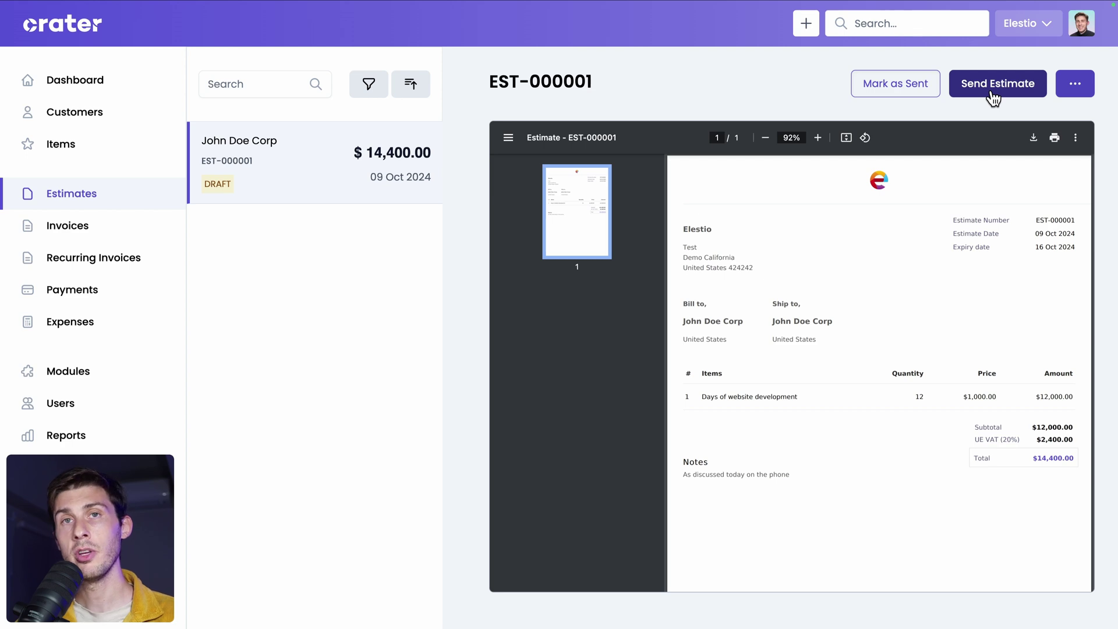
click(883, 91)
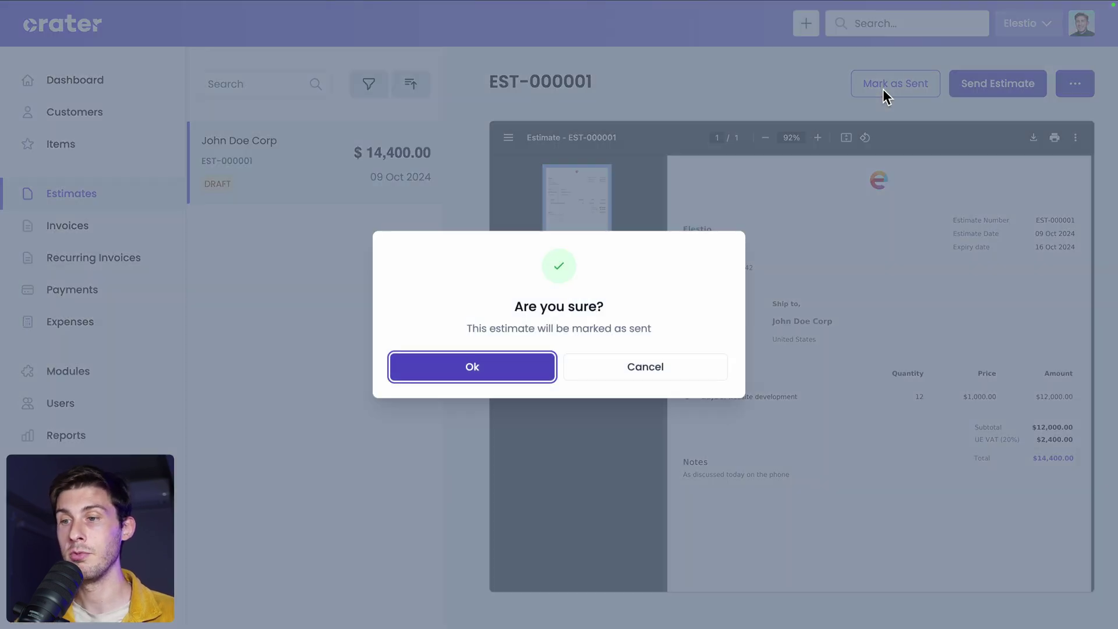
Confirm the estimate as sent, then log in to the customer portal with saved credentials.
click(465, 376)
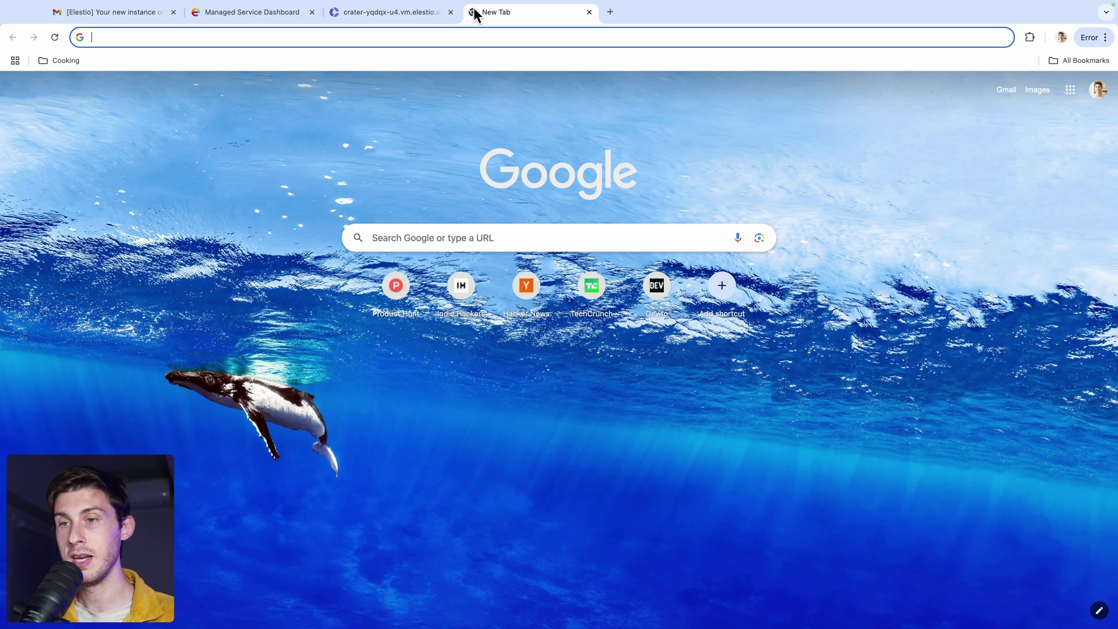
key(Return)
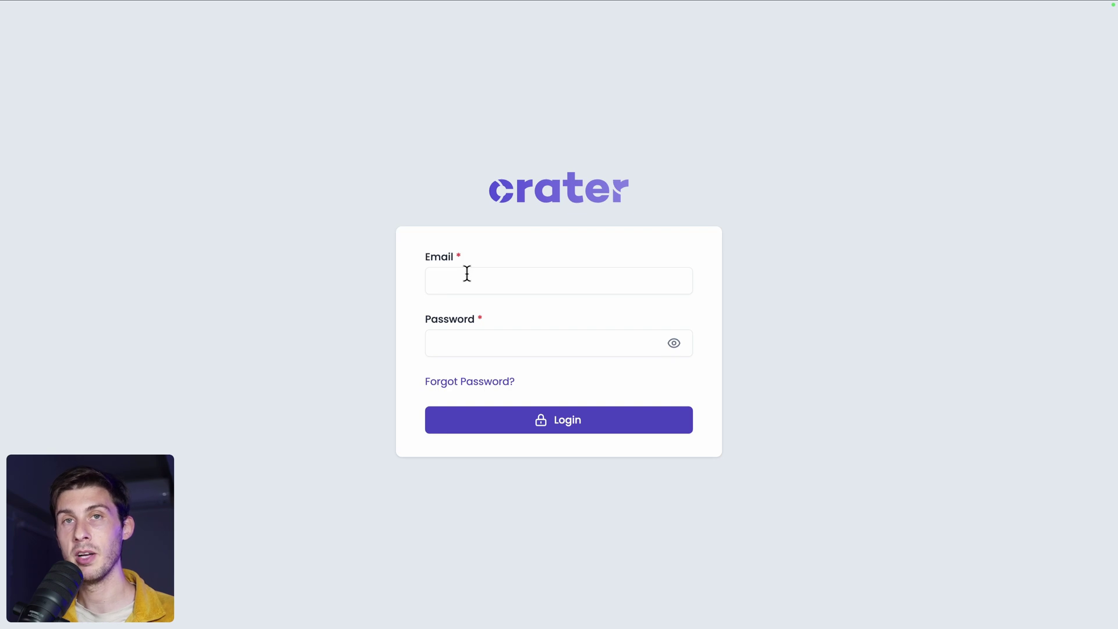
key(super+backslash)
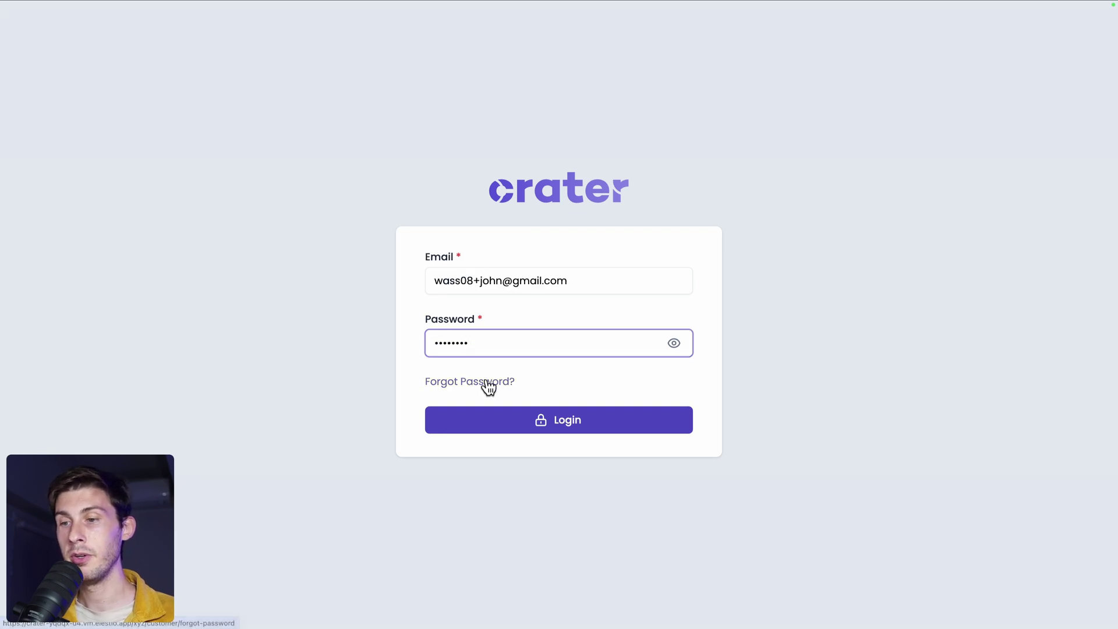
click(539, 415)
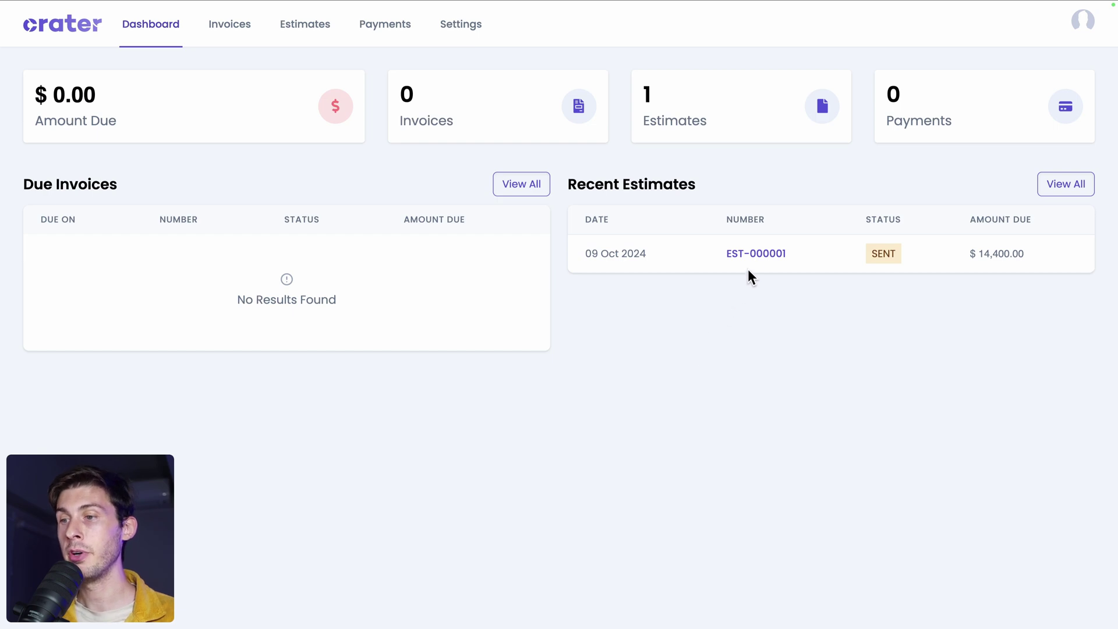
Open EST-000001 from the portal's Recent Estimates and scroll through its PDF.
click(761, 255)
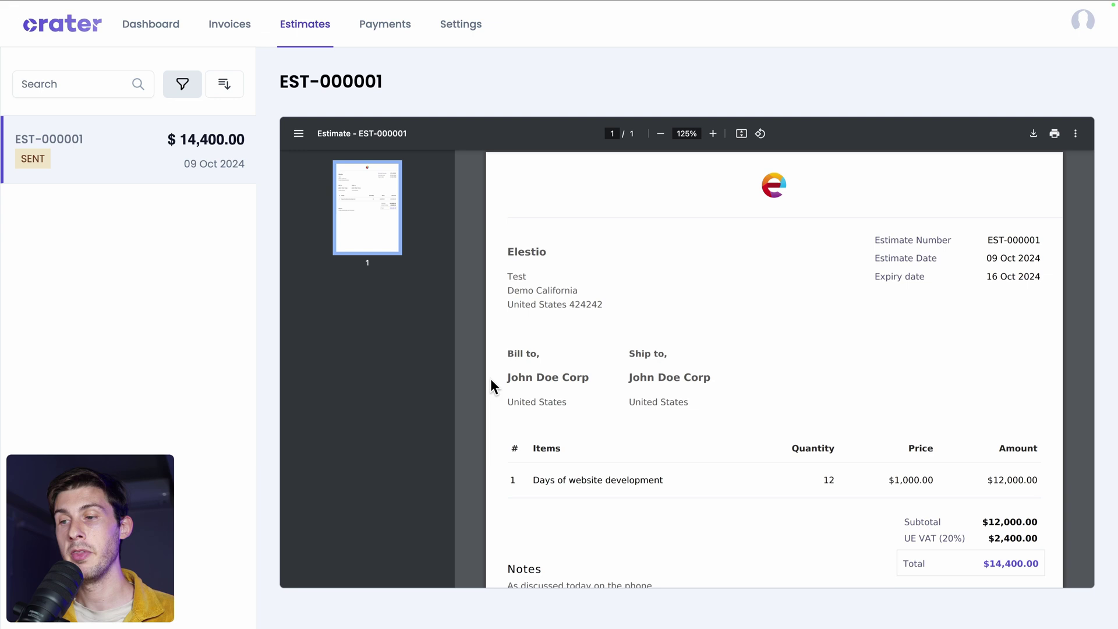
scroll(491, 393, down, 6)
scroll(491, 392, up, 3)
scroll(491, 393, up, 3)
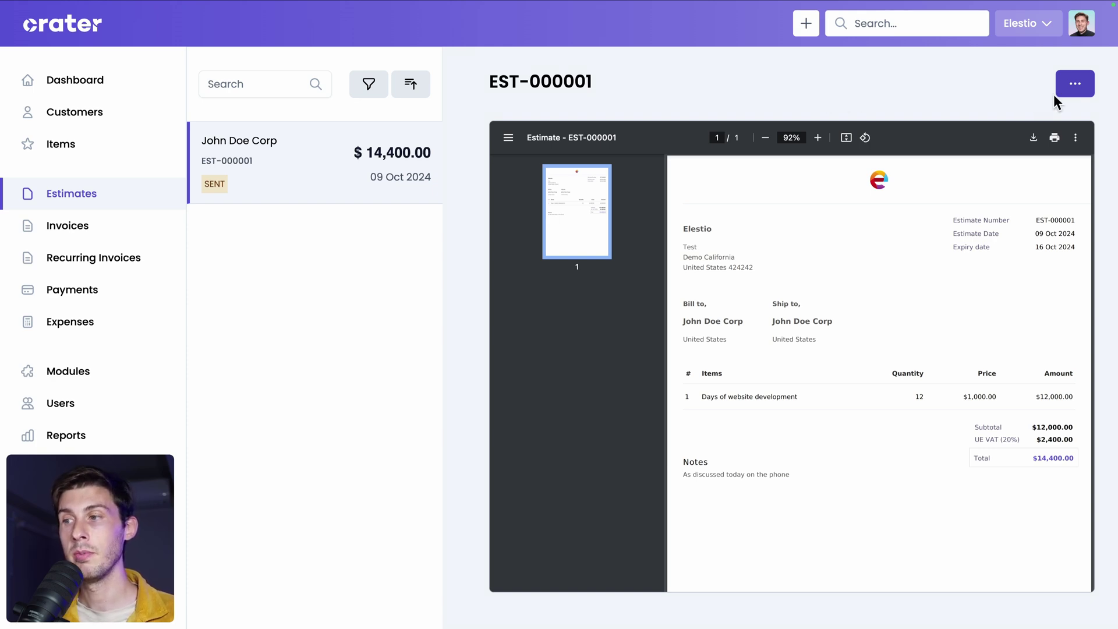
Mark estimate EST-000001 as accepted.
click(1075, 87)
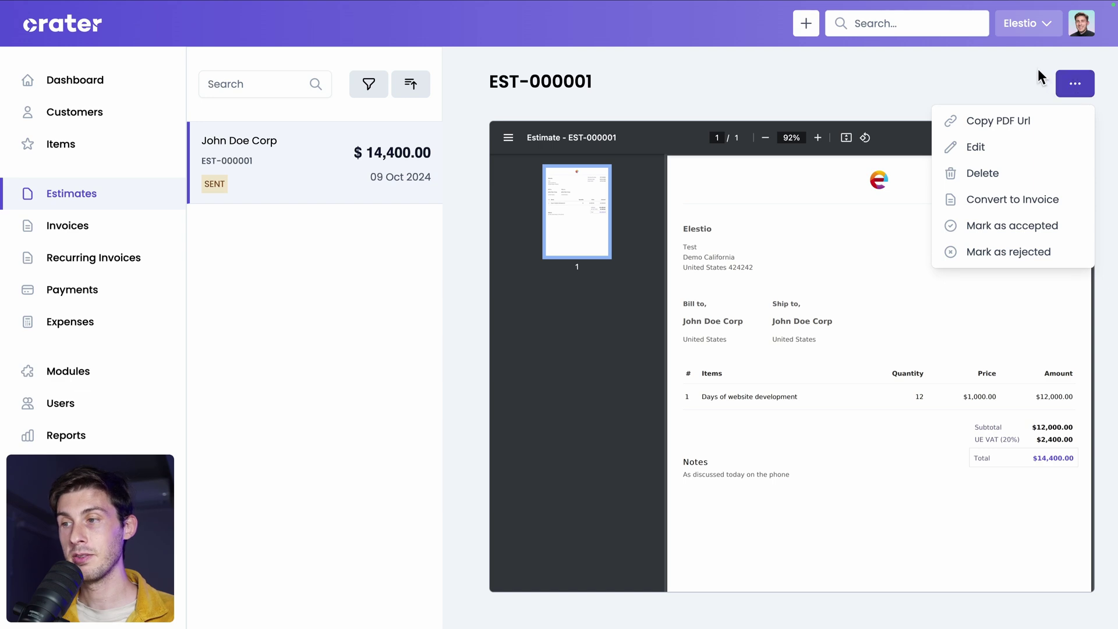
click(990, 228)
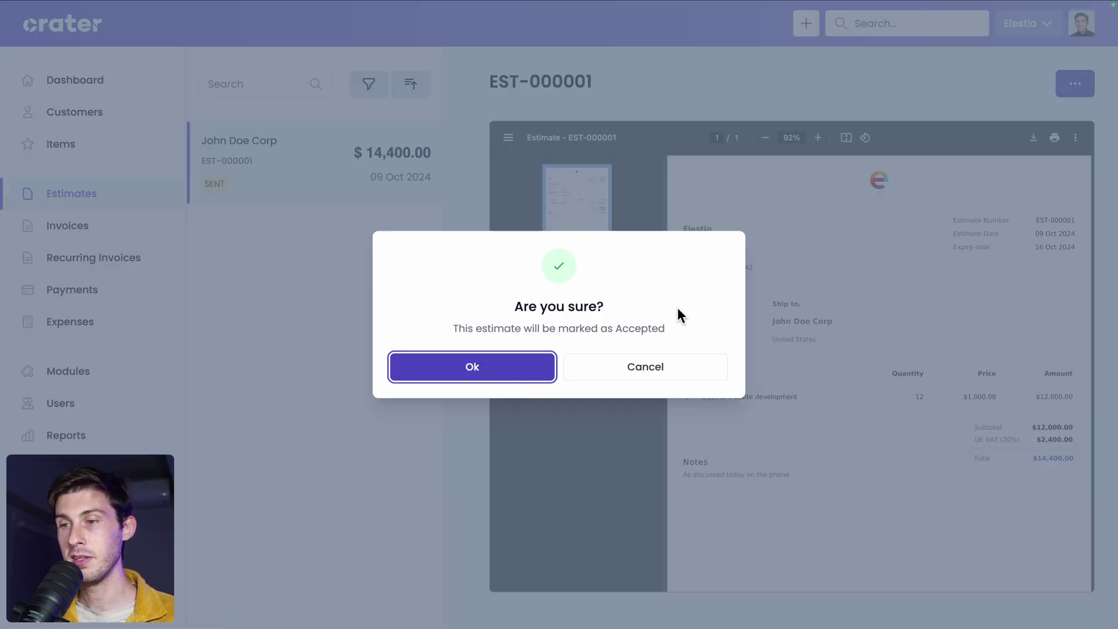
click(499, 379)
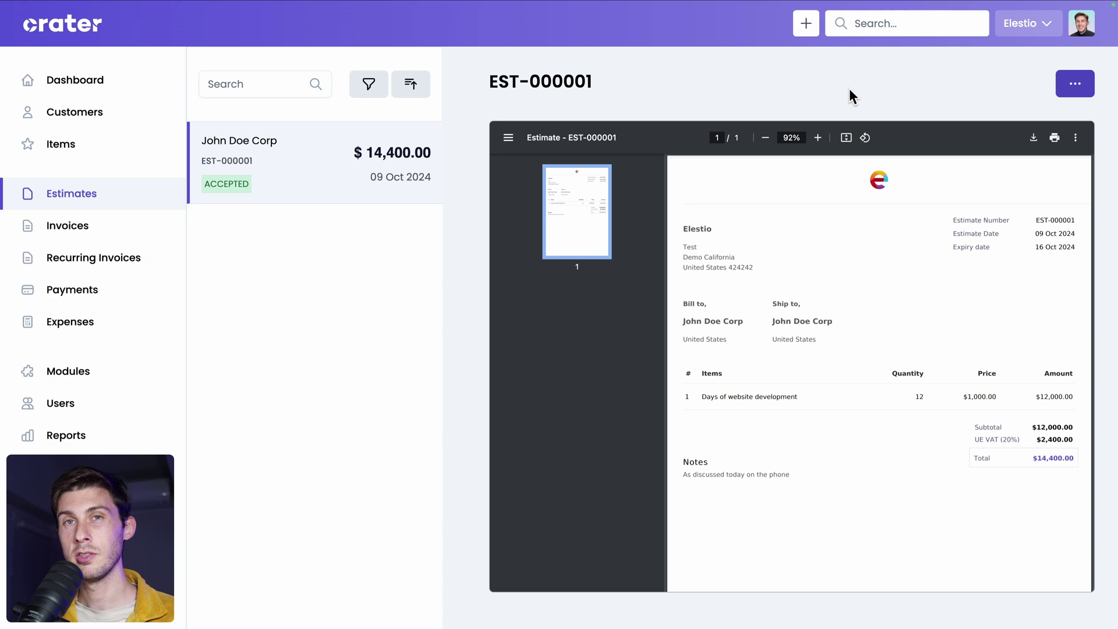
Convert the accepted estimate into invoice INV-000001 and review the invoice form.
click(1075, 84)
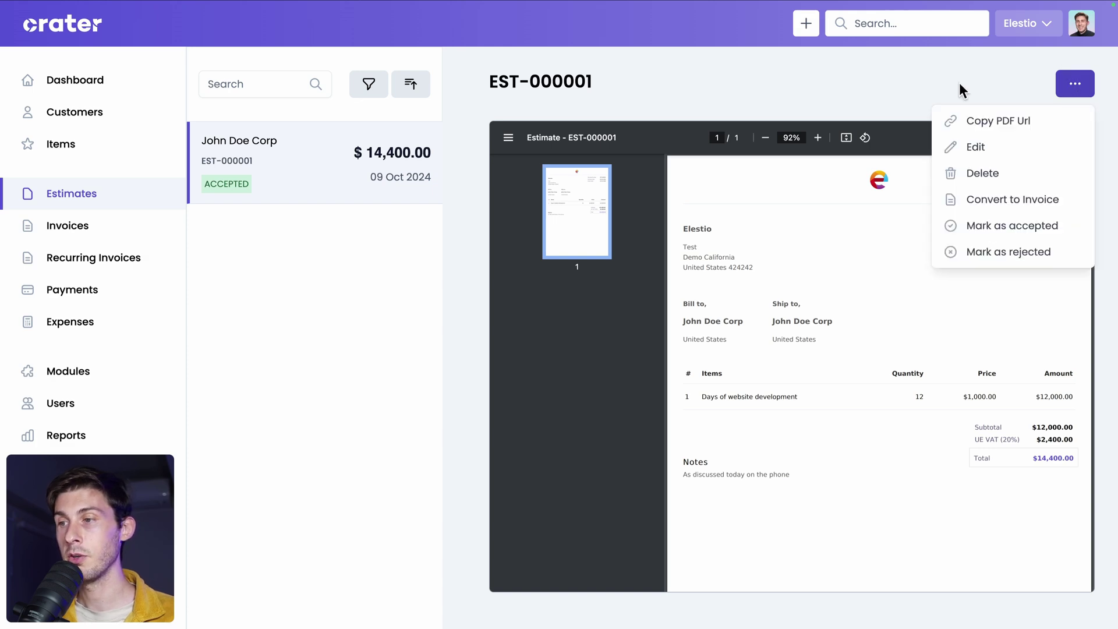
click(997, 201)
click(499, 378)
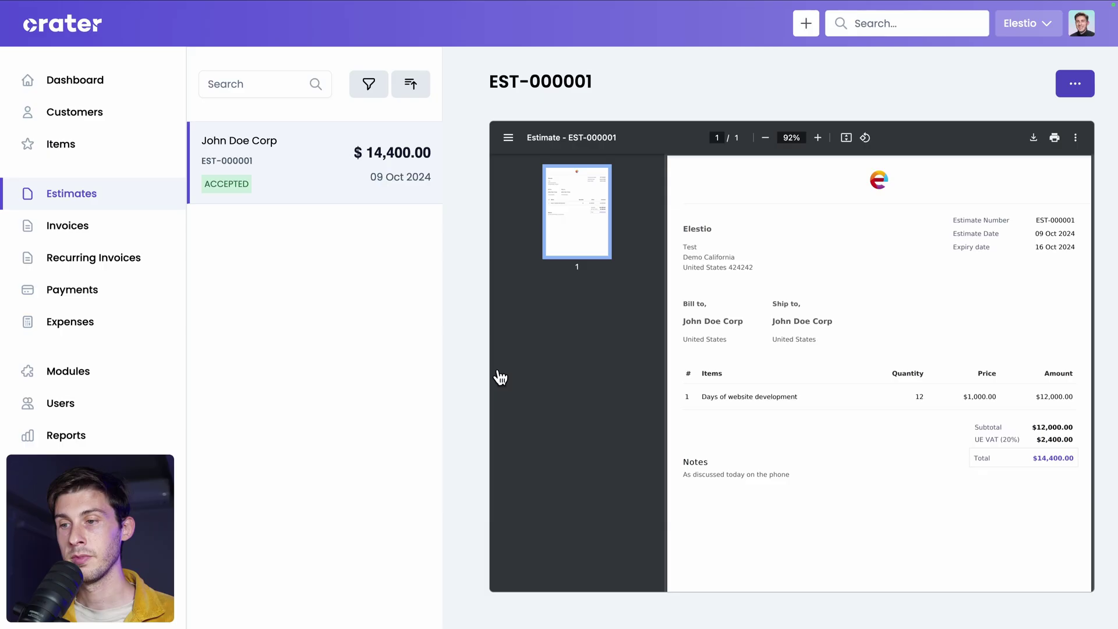
scroll(865, 367, down, 2)
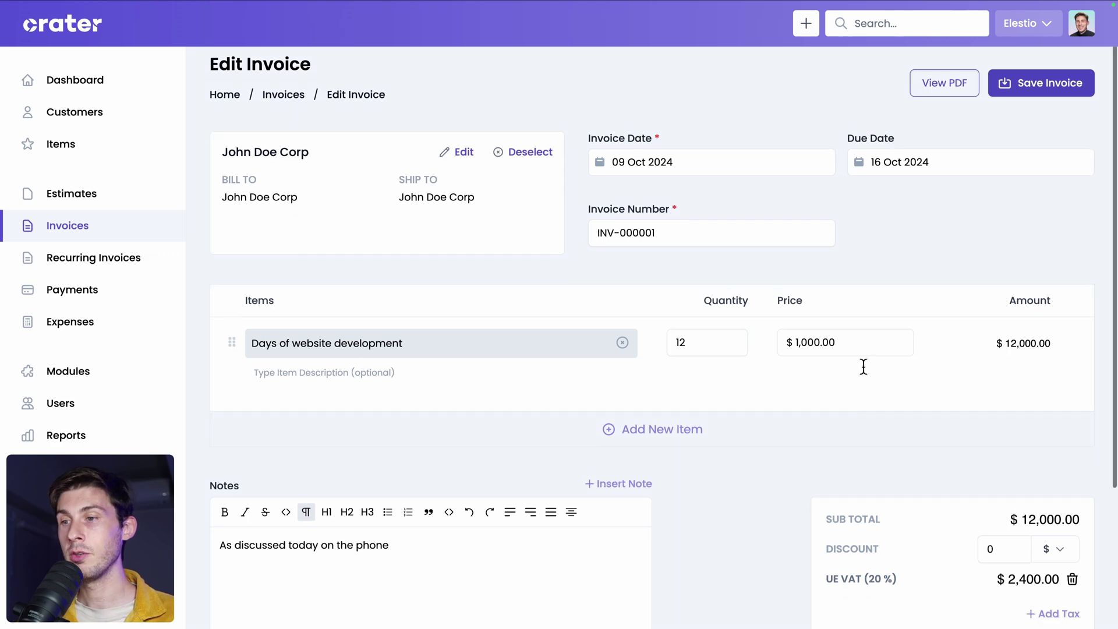
scroll(865, 376, down, 2)
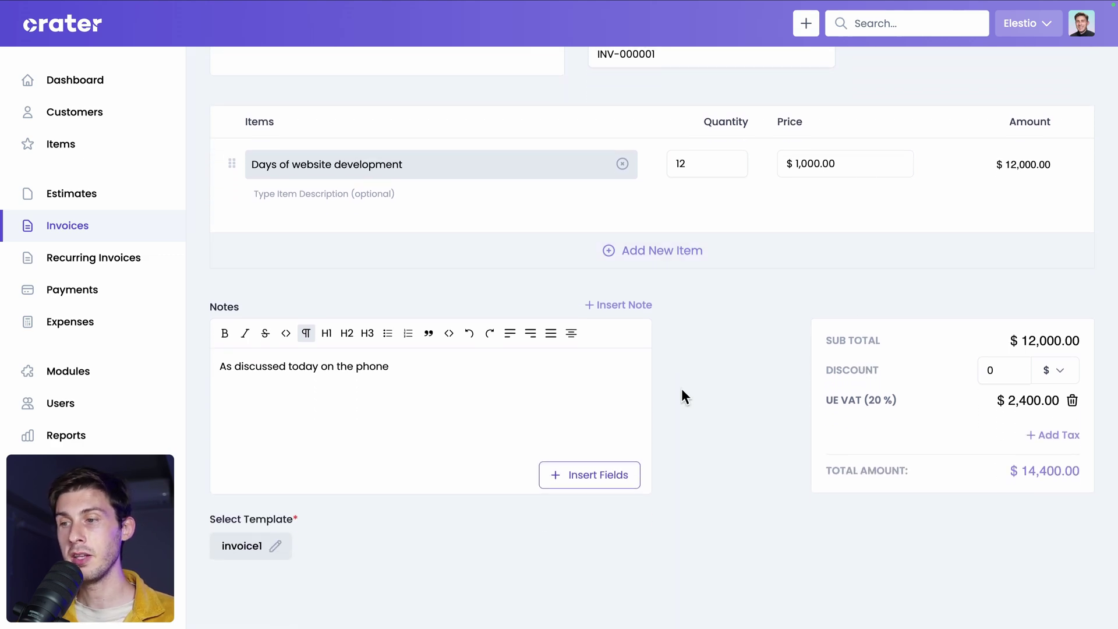
scroll(743, 307, up, 4)
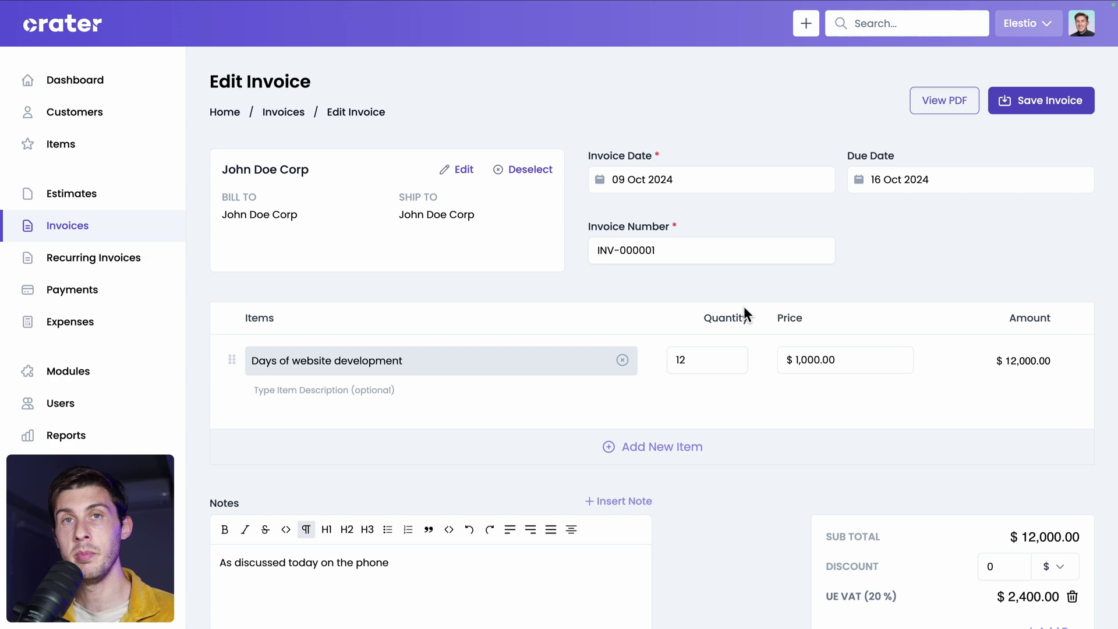
Save invoice INV-000001 and open its email form for sending to John Doe Corp.
click(1041, 108)
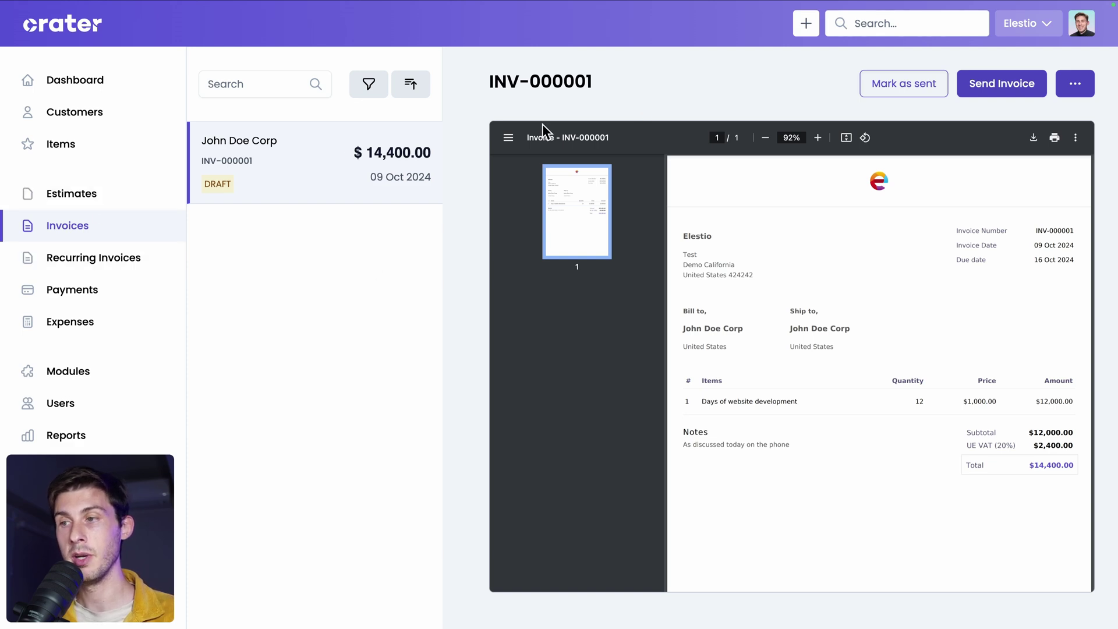
click(1003, 87)
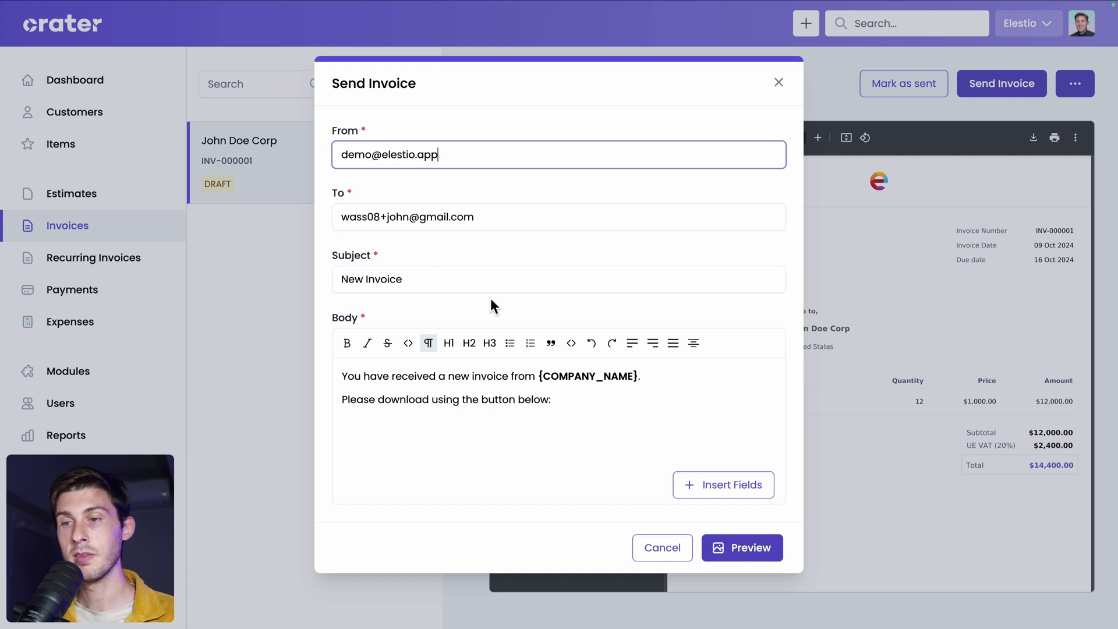
click(356, 185)
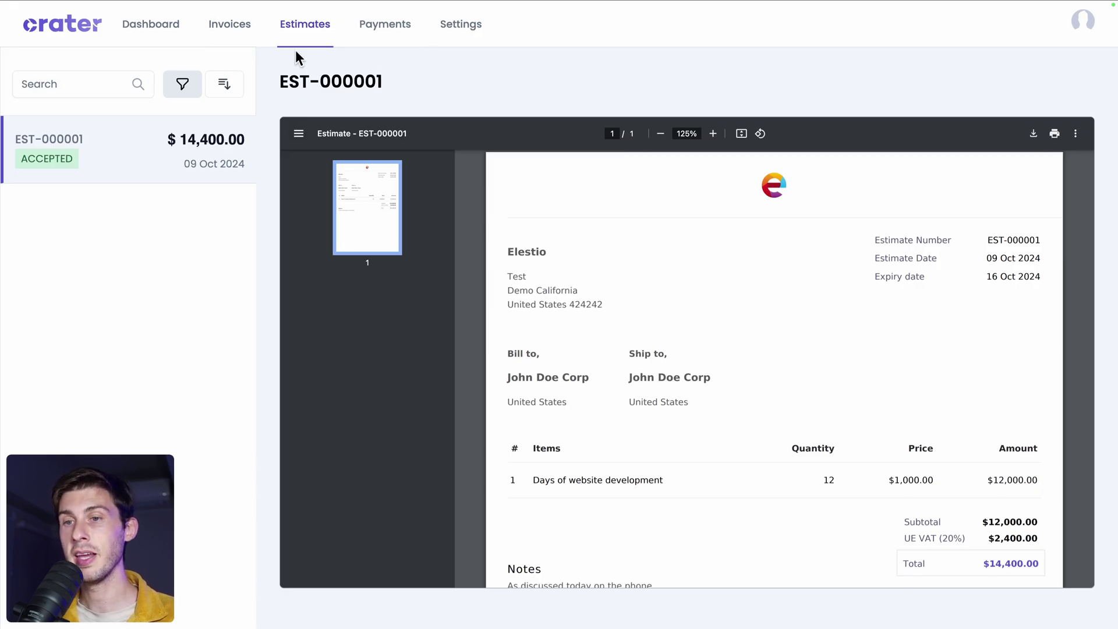
Check the customer portal's dashboard showing $14,400.00 due and its empty Payments list.
click(154, 37)
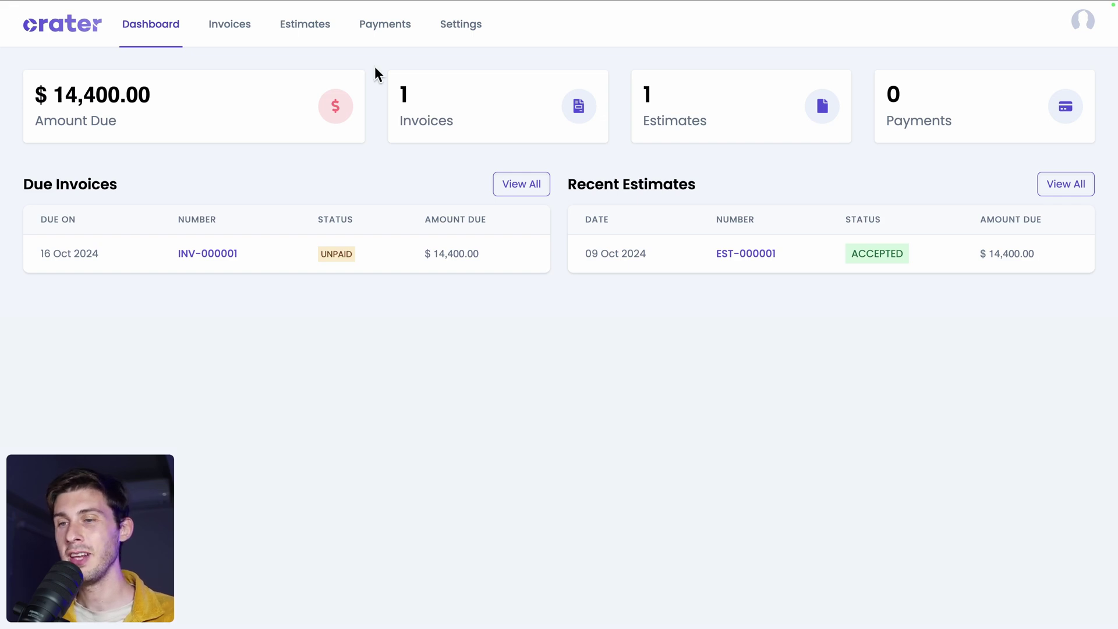
click(379, 32)
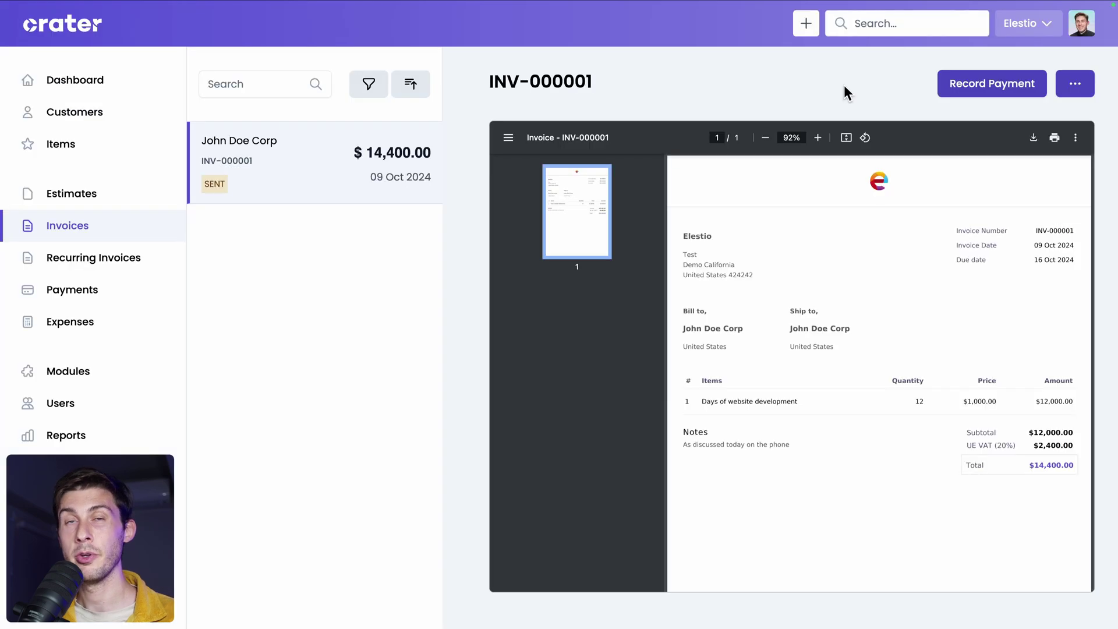
Record a $14,400.00 Bank Transfer payment for INV-000001, closing the receipt email unsent.
click(991, 95)
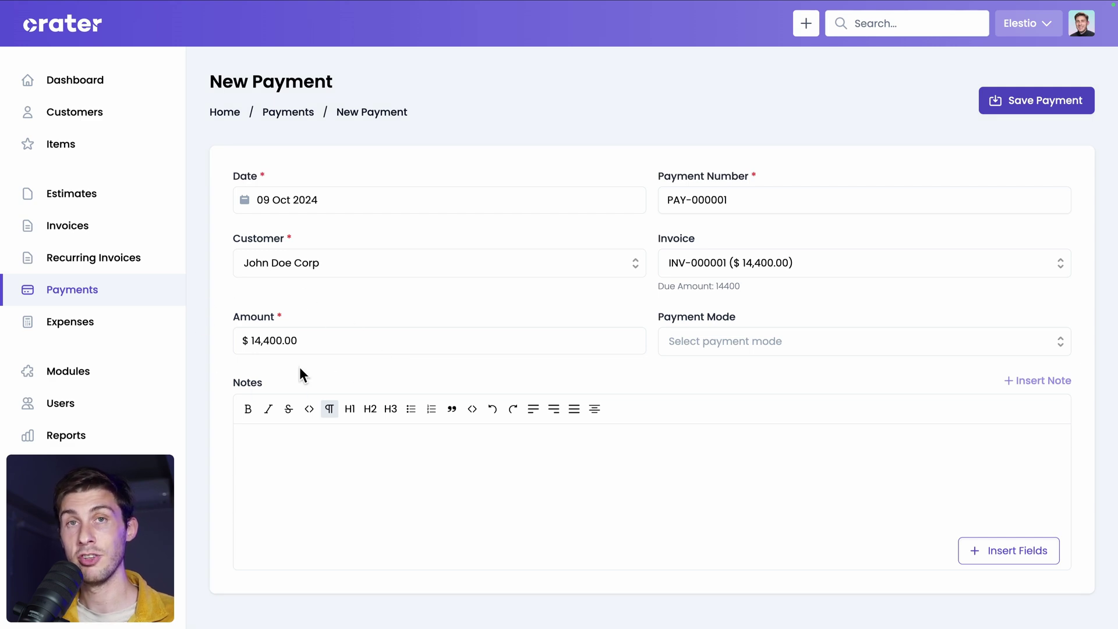
click(696, 341)
click(743, 447)
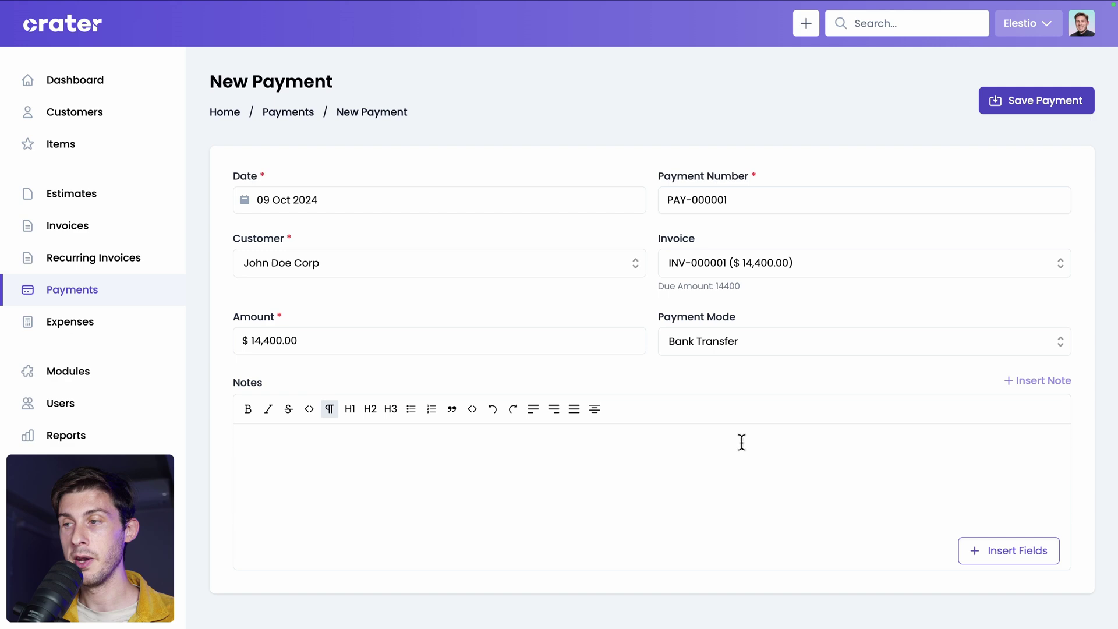
click(1014, 100)
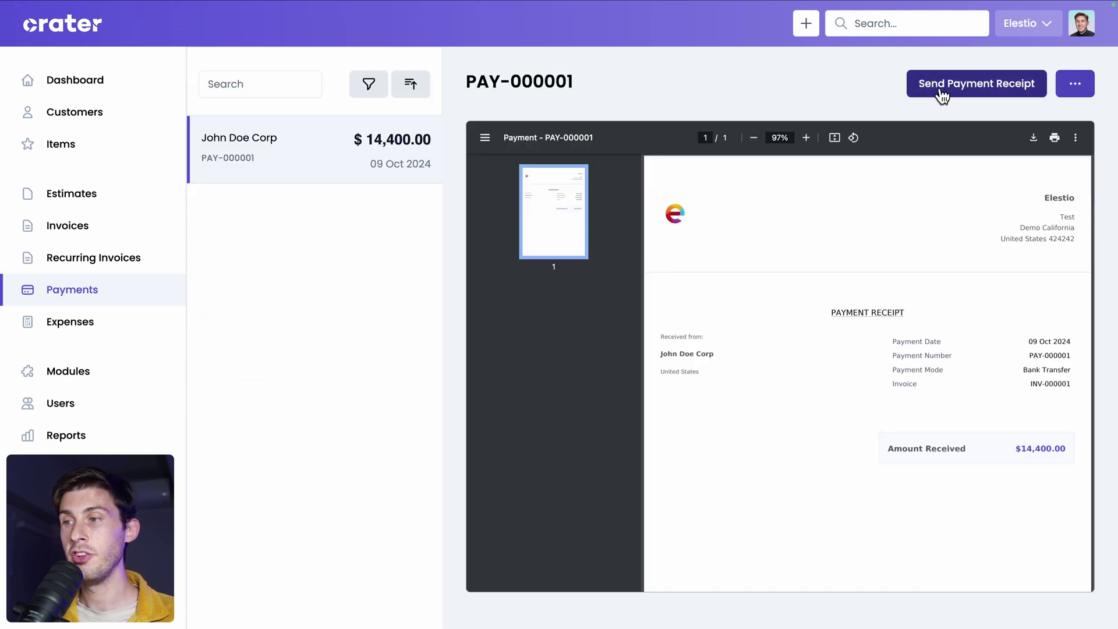
click(961, 91)
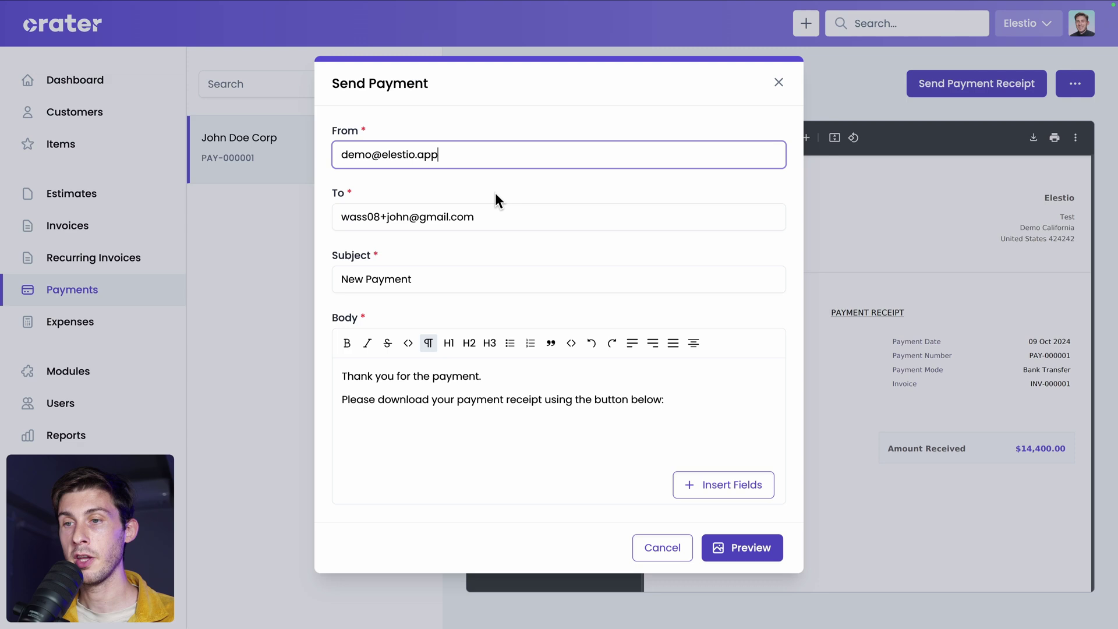
click(778, 82)
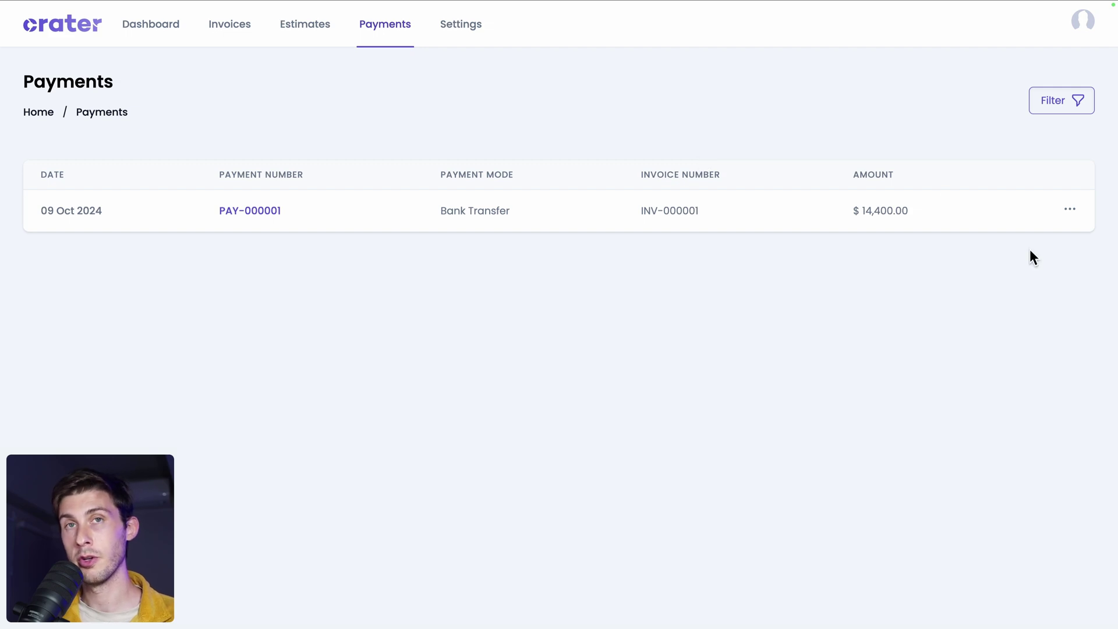
Open the actions menu for payment PAY-000001 to view it.
click(1068, 210)
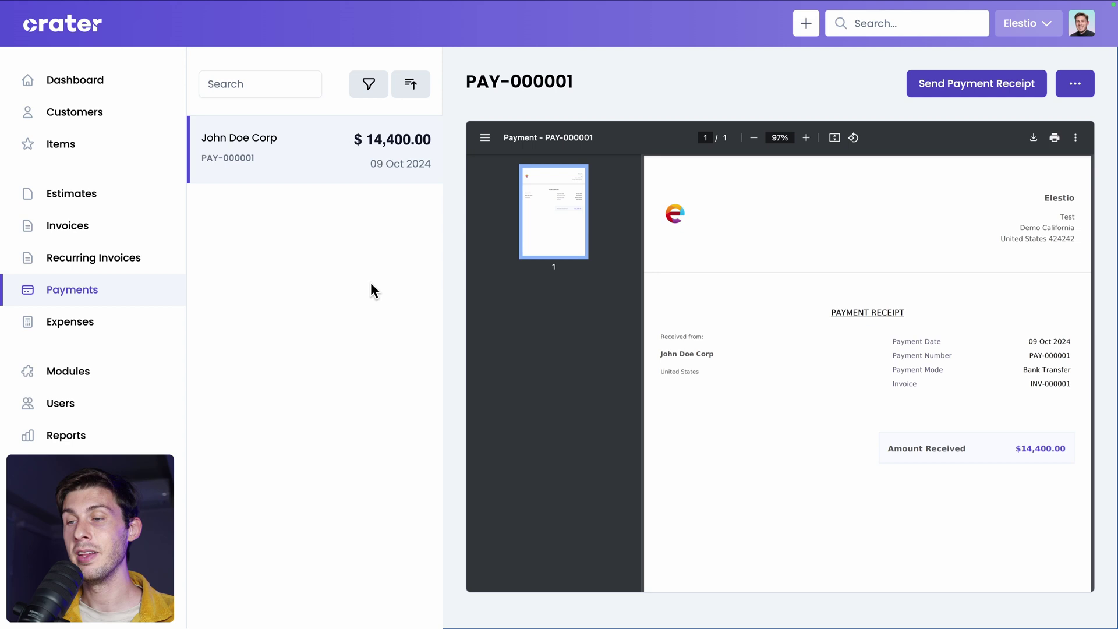
Start a new recurring invoice with John Doe Corp as the customer.
click(123, 289)
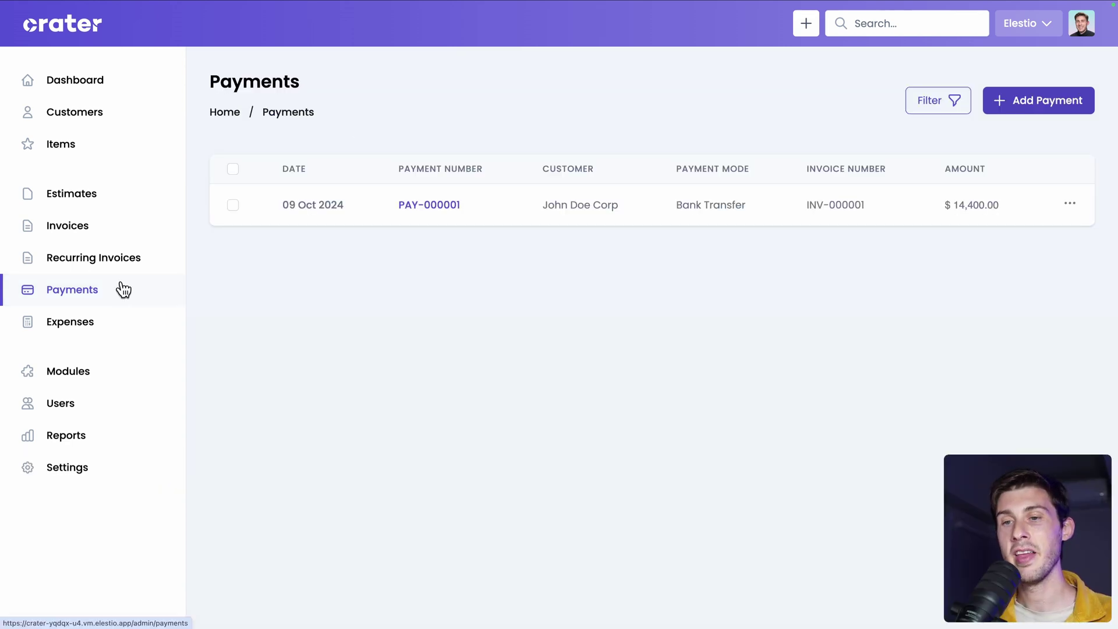
click(73, 265)
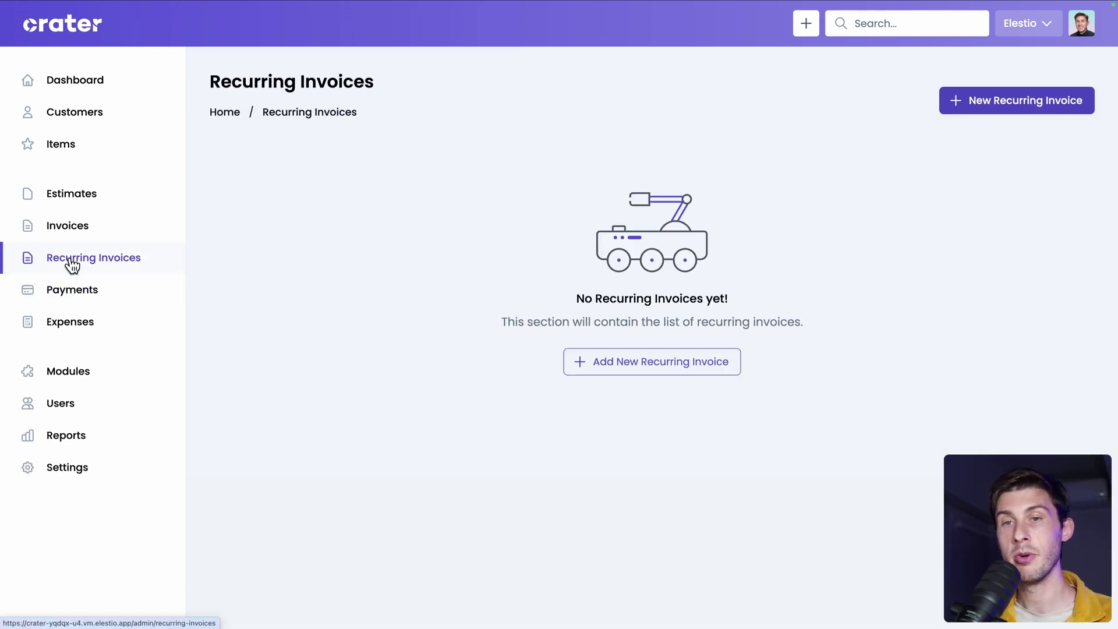
click(996, 113)
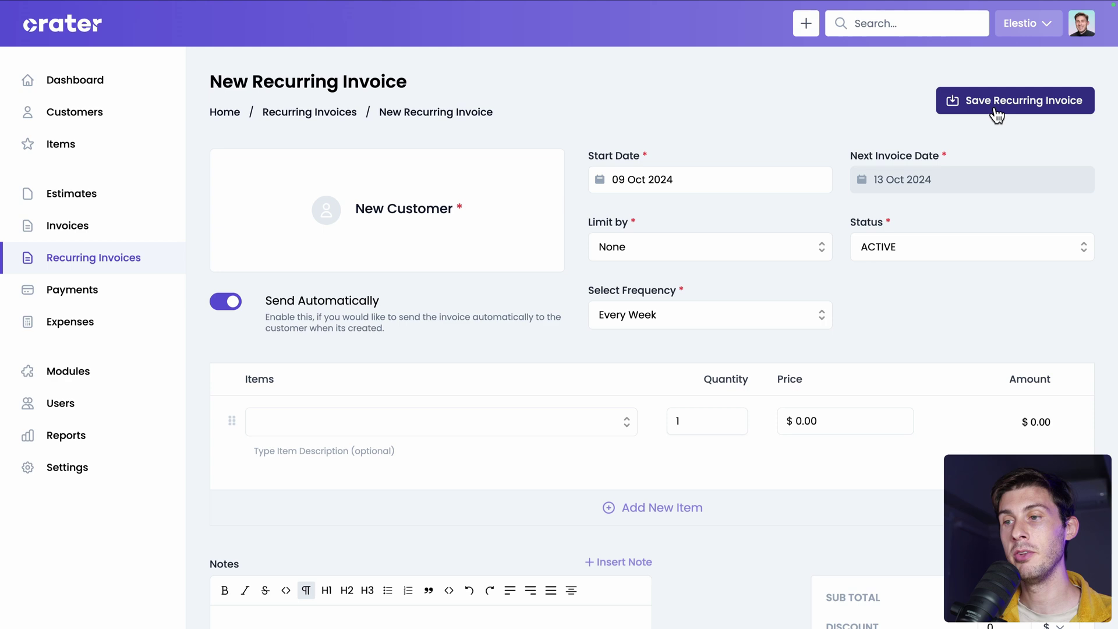
click(997, 113)
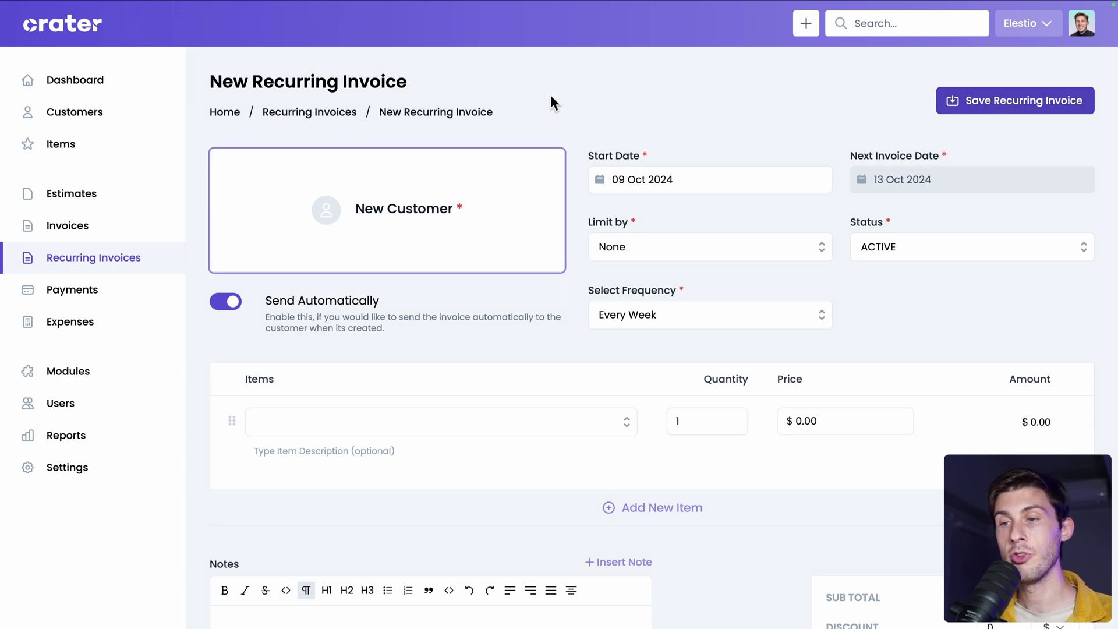
click(400, 207)
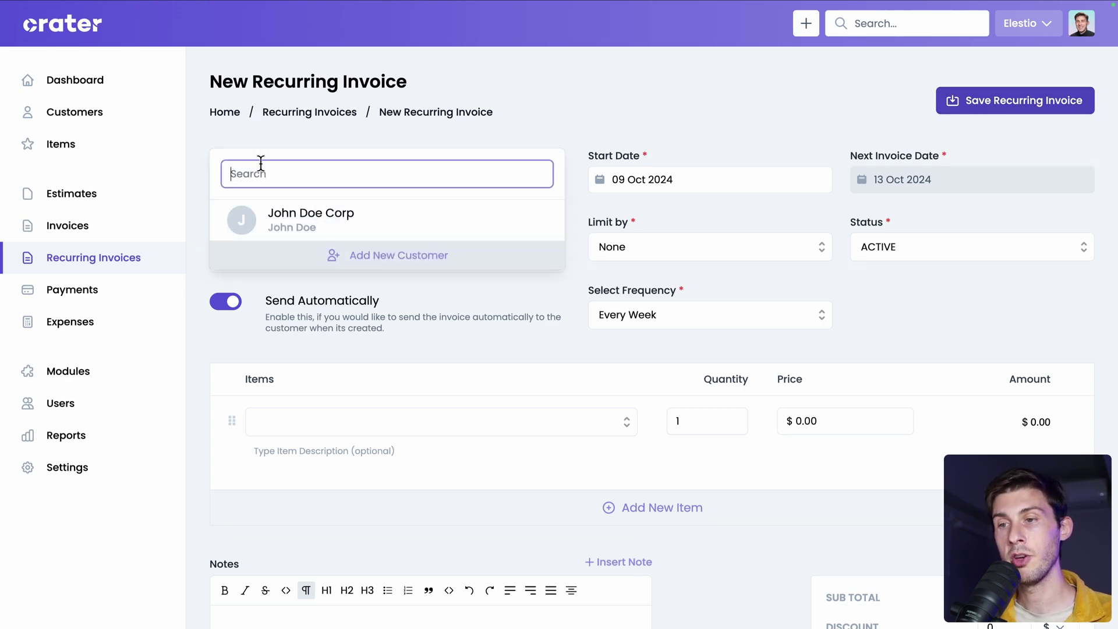
click(438, 231)
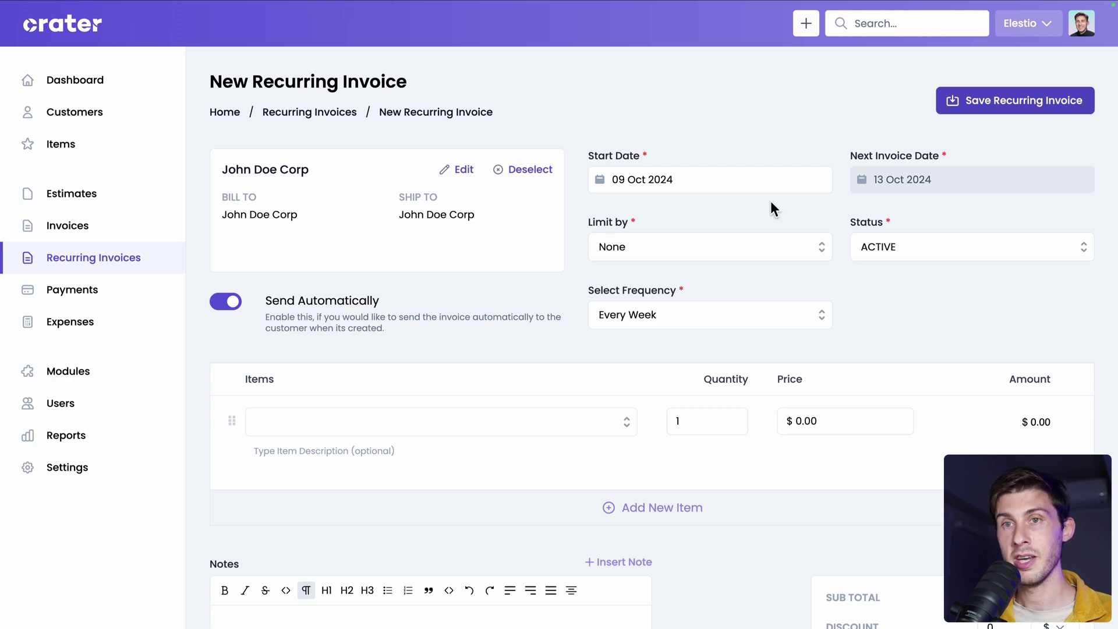
Limit the recurrence by date, with a limit date of 01 Oct 2025.
click(689, 252)
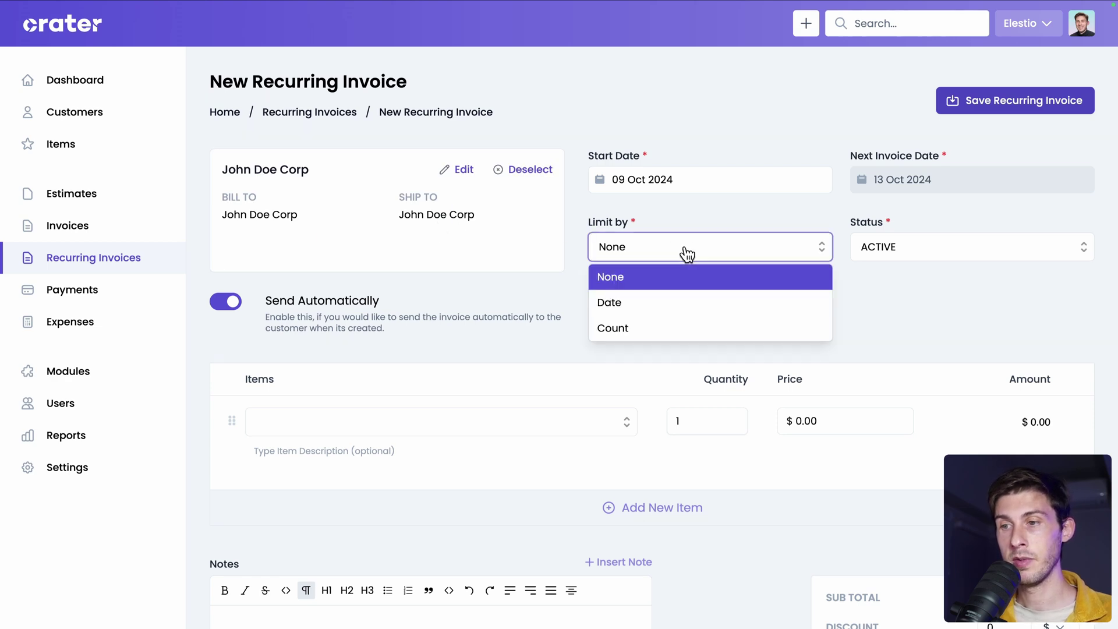
click(663, 308)
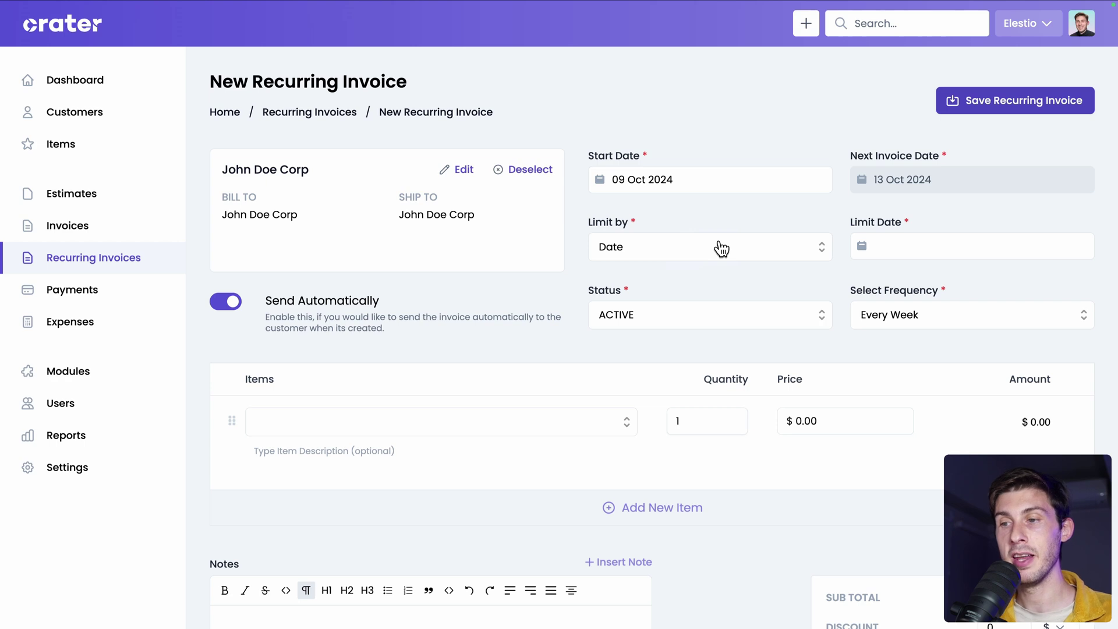
click(941, 249)
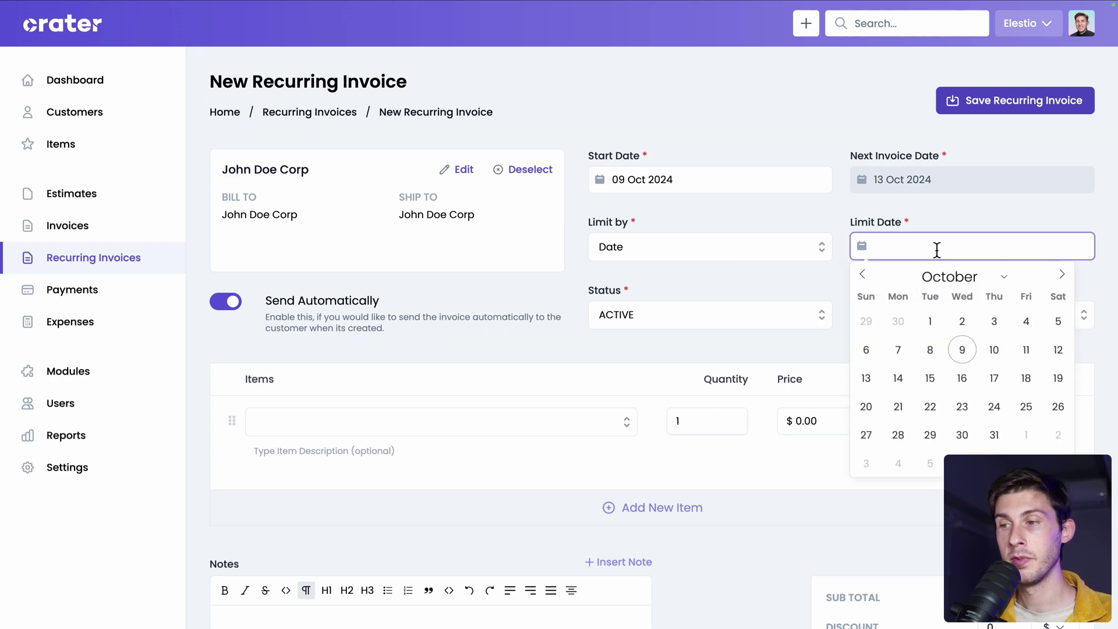
triple_click(1060, 276)
triple_click(1060, 276)
double_click(1059, 276)
click(1060, 276)
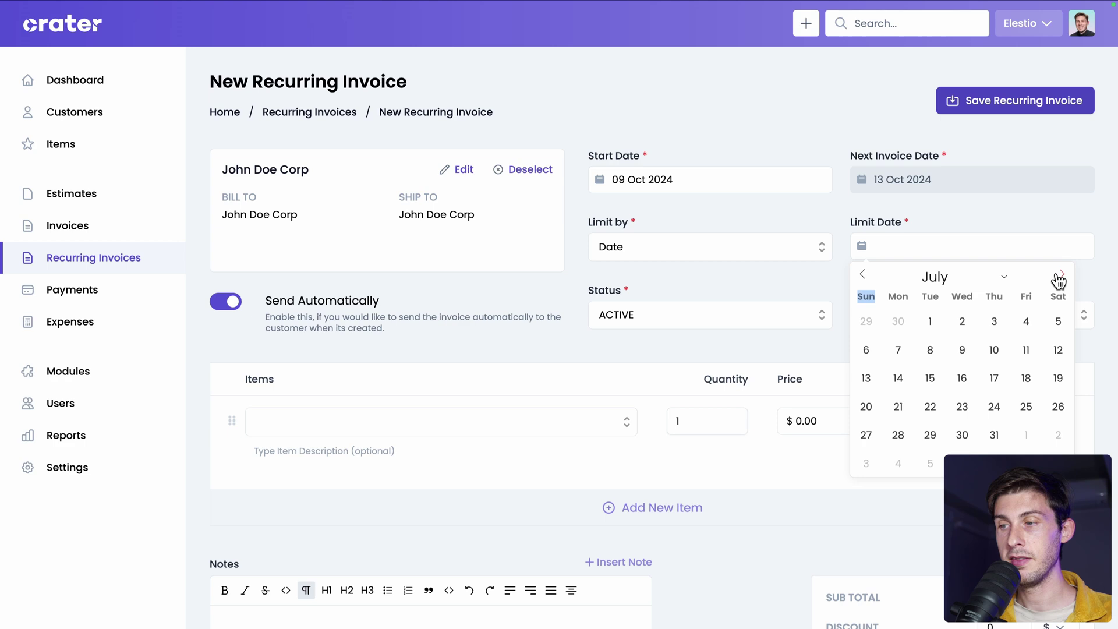
double_click(1060, 276)
click(1060, 276)
click(964, 322)
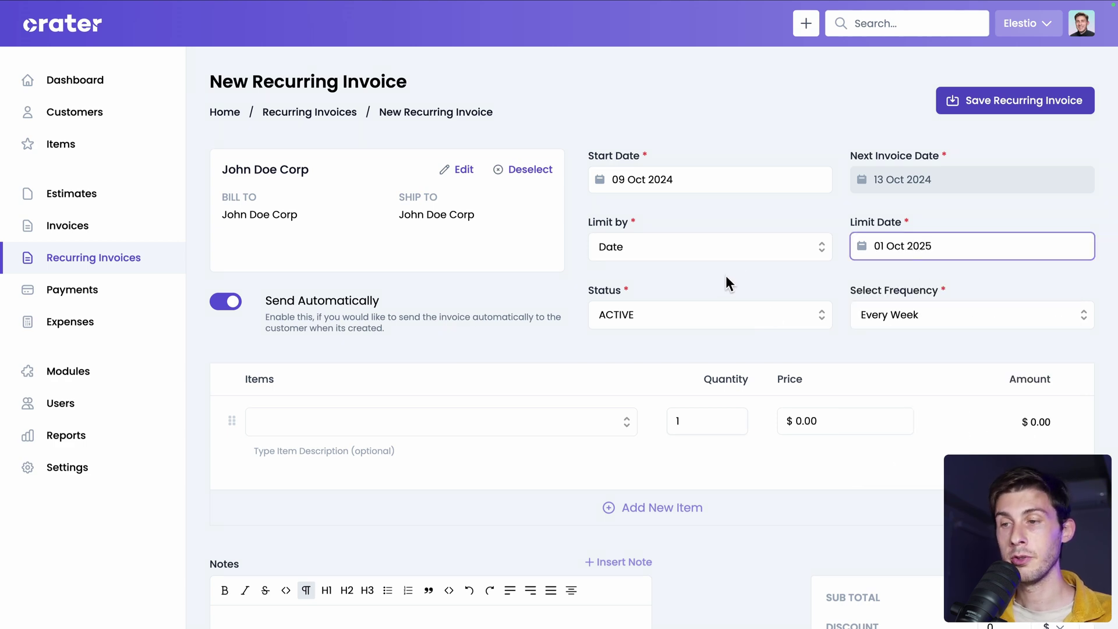
click(738, 256)
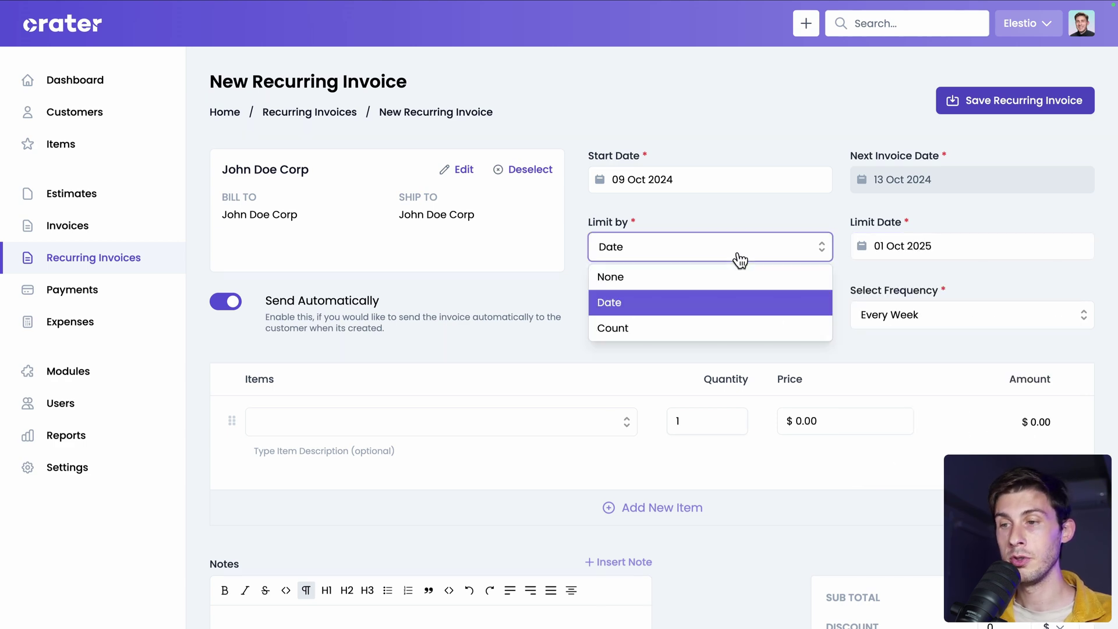
click(693, 345)
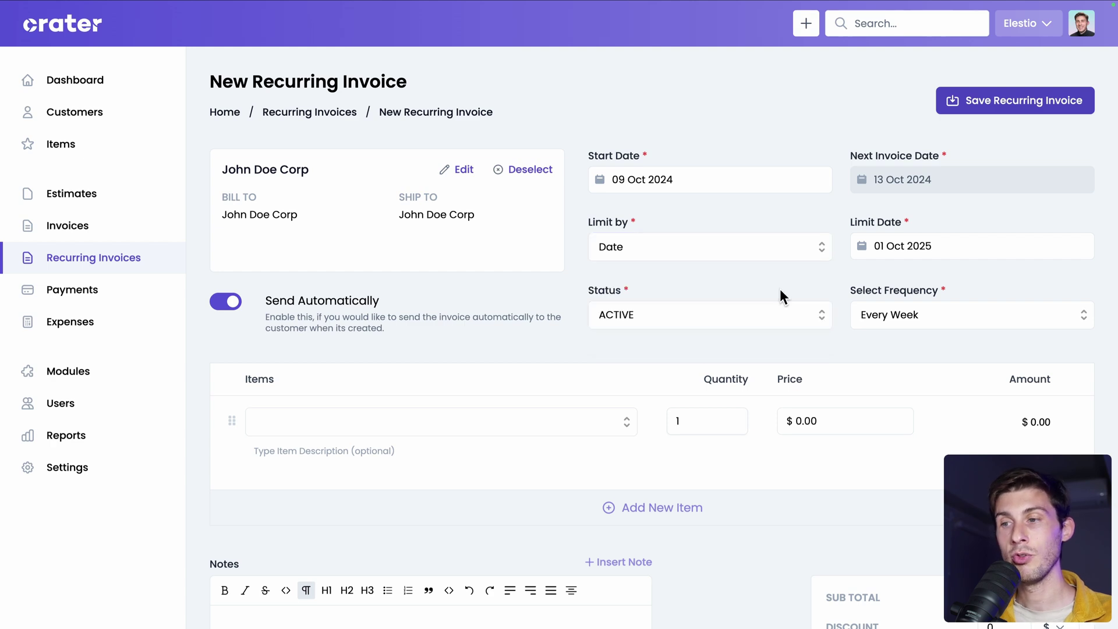
Set the billing frequency to 'On the first day of every month at 00:00'.
click(915, 317)
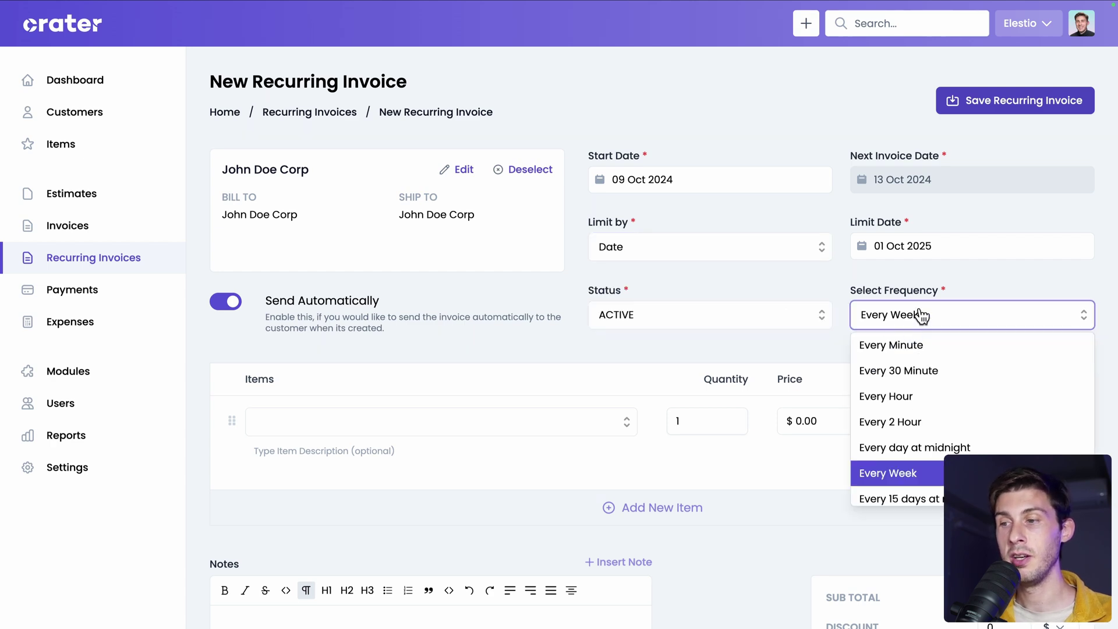
scroll(982, 431, down, 3)
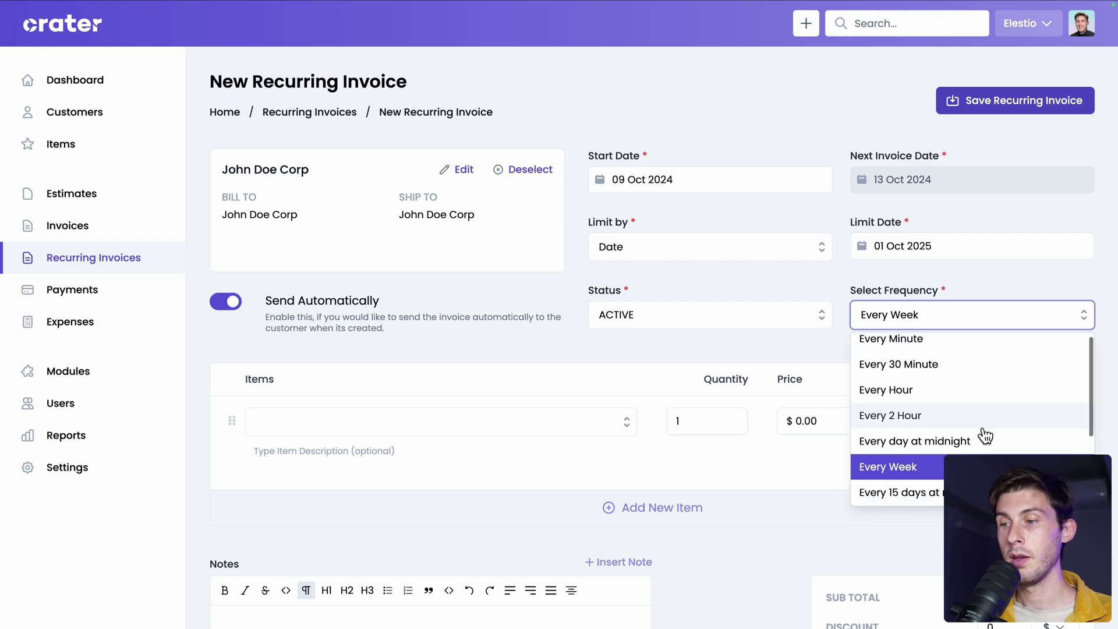
scroll(984, 433, down, 2)
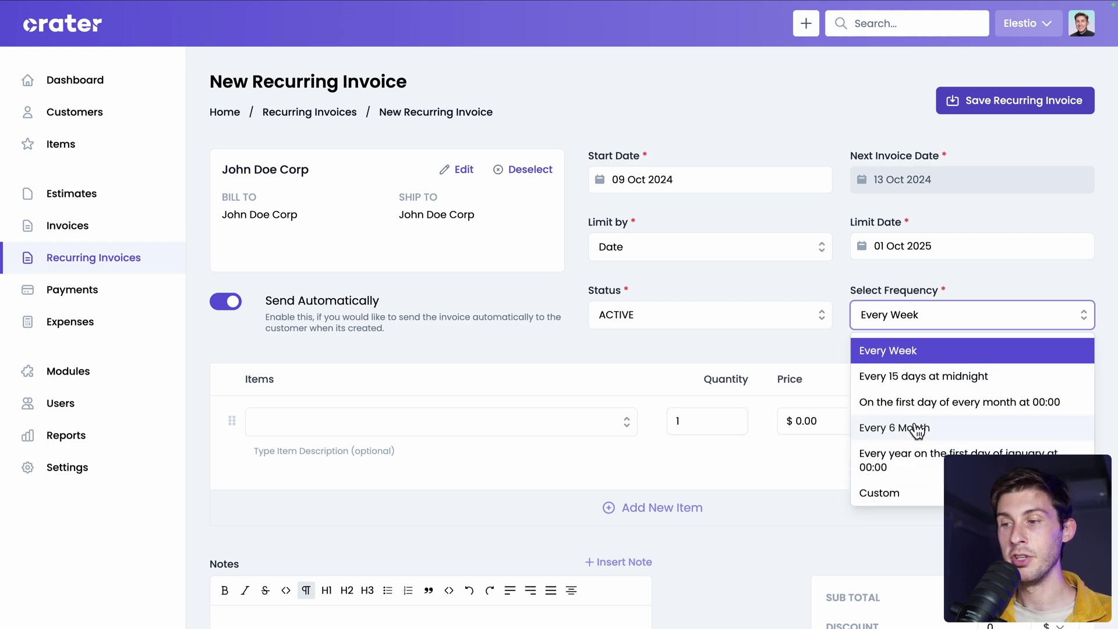
click(894, 407)
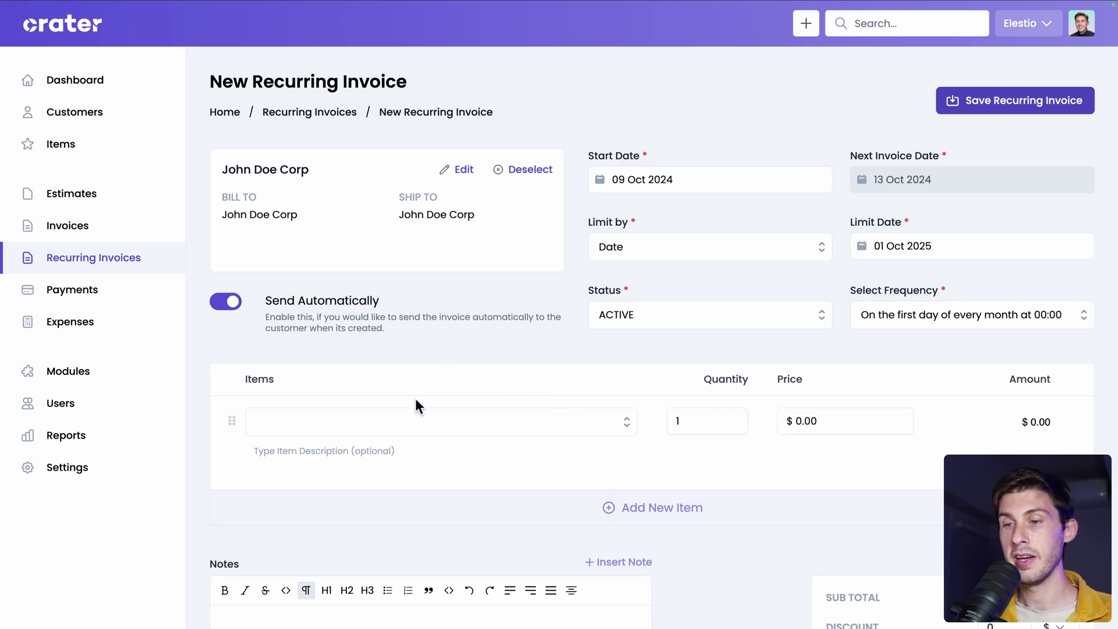
Add a new Hosting item priced at 1,000.00 as the invoice's first line.
click(403, 422)
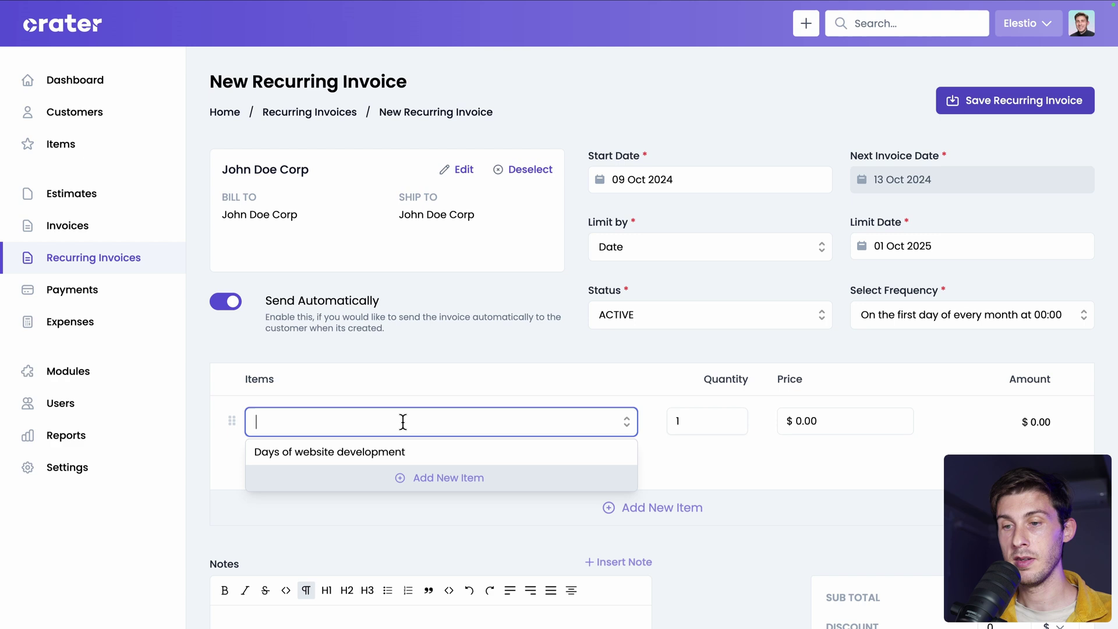
click(424, 479)
text(Hosting)
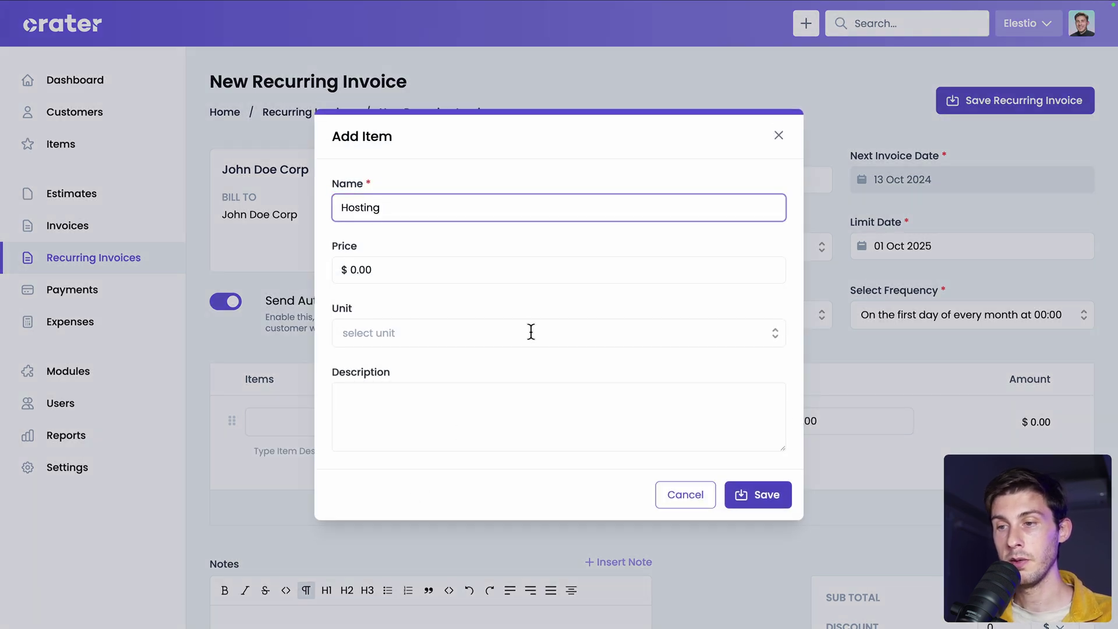
click(551, 279)
key(ctrl+a)
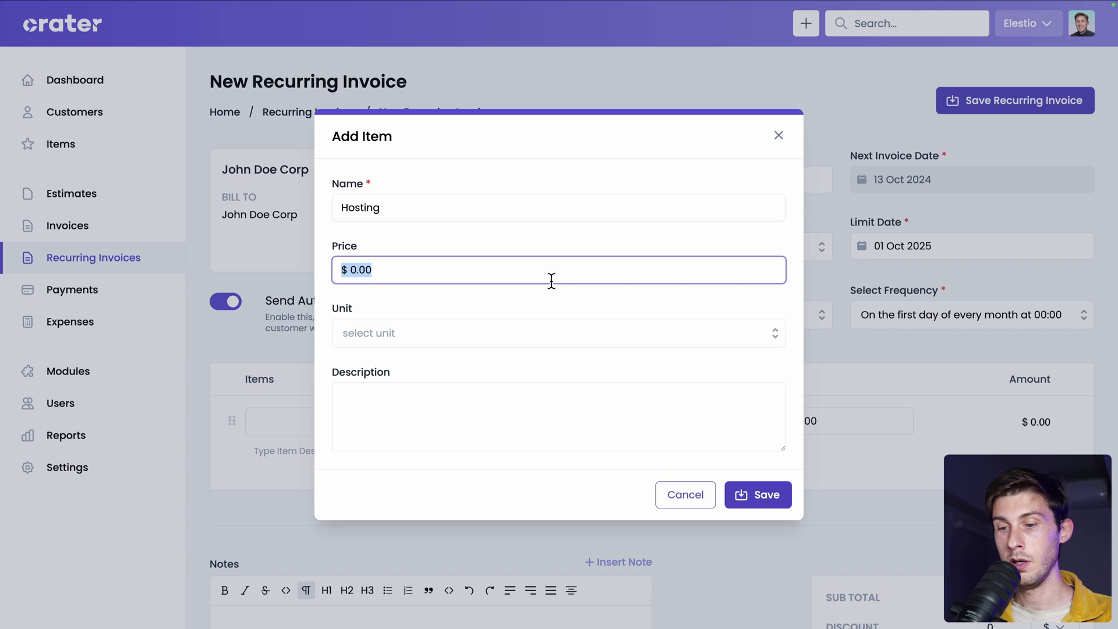
text(1,000.00)
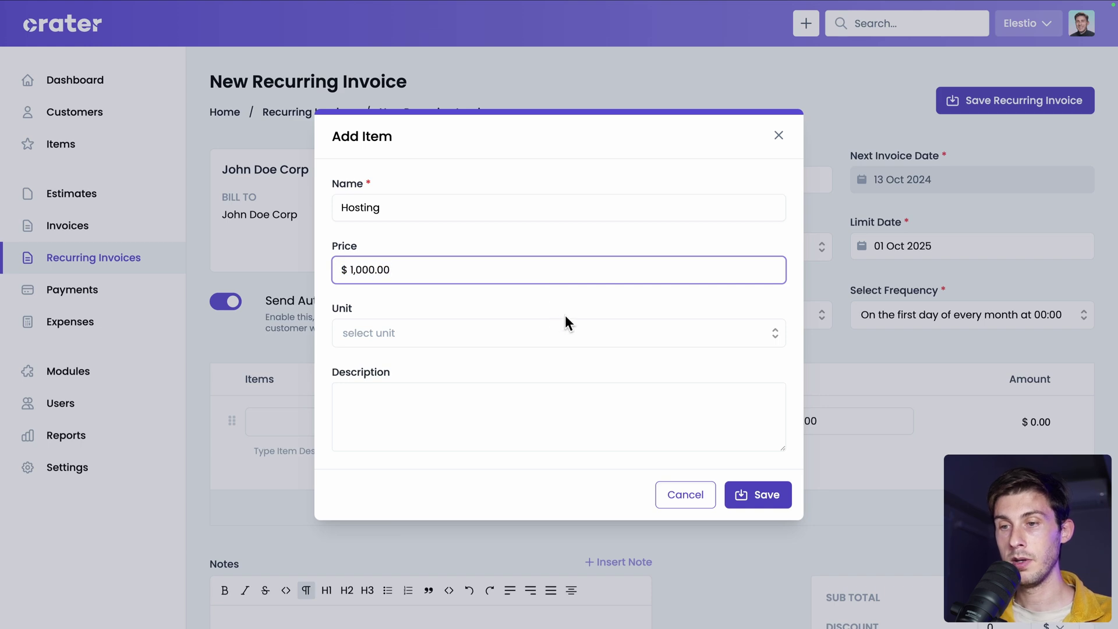
click(565, 325)
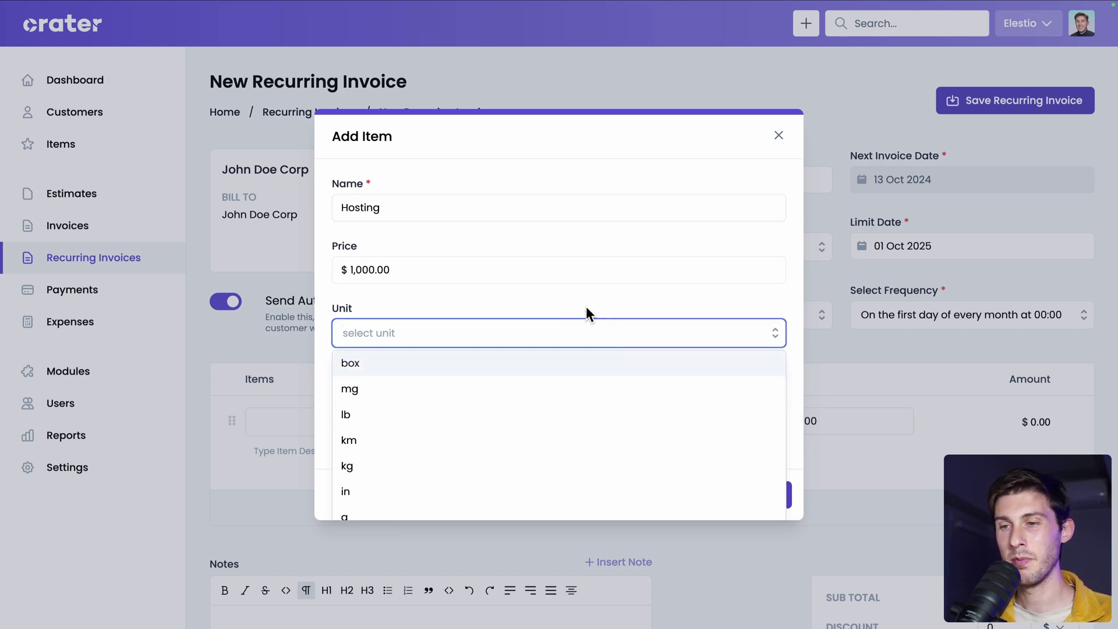
click(586, 308)
click(751, 494)
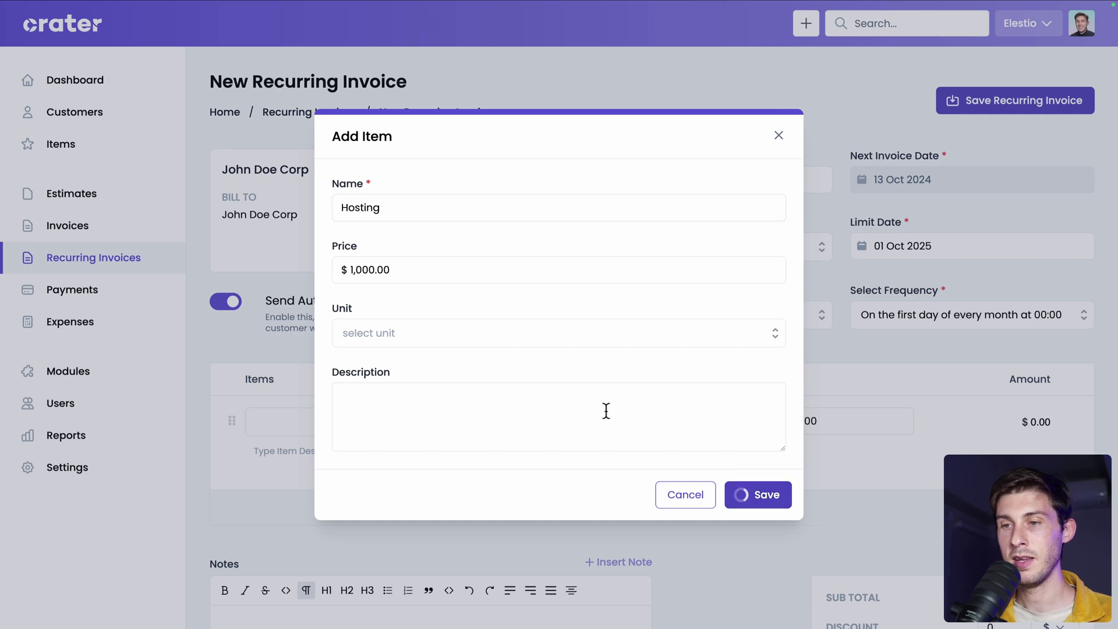
Save the recurring invoice.
scroll(754, 355, down, 4)
scroll(792, 398, up, 4)
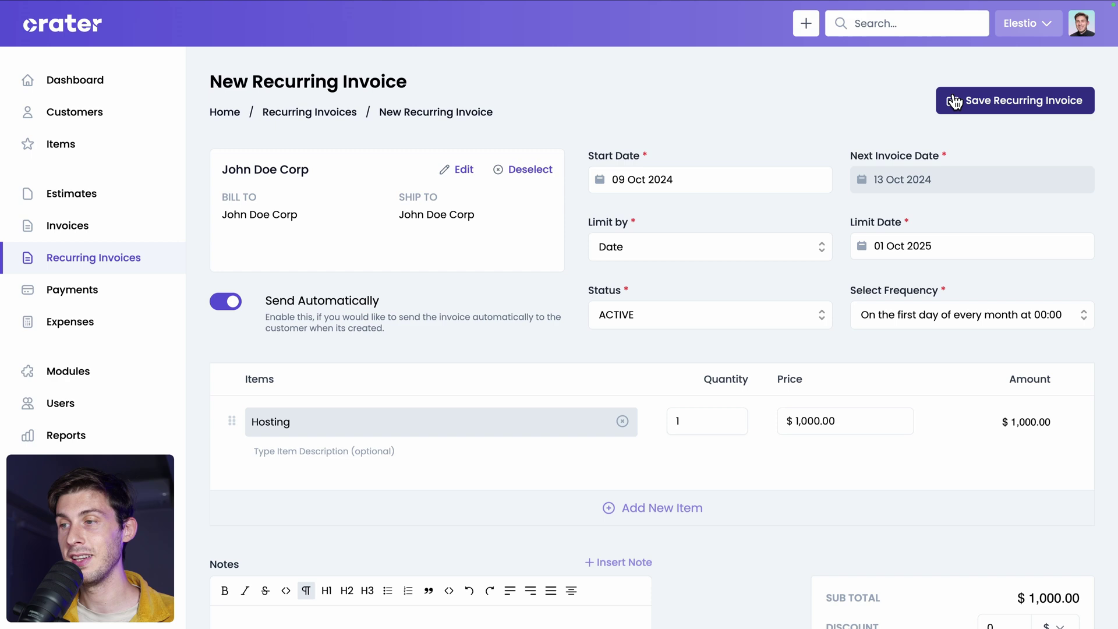
click(985, 101)
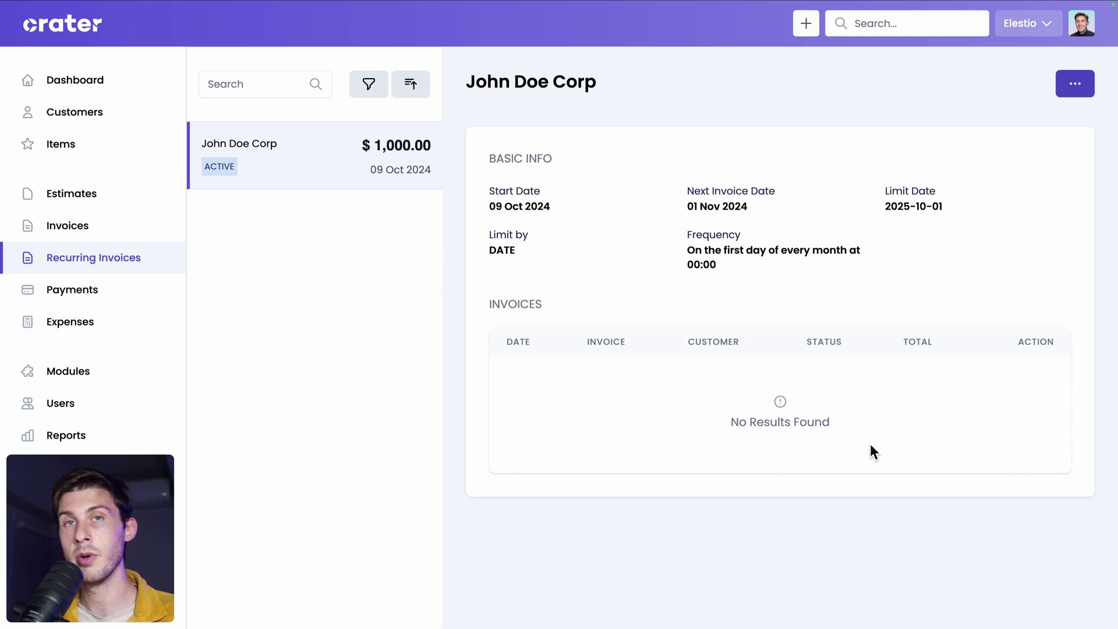
Review the Items list of Hosting and Days of website development, then go to Expenses.
click(114, 158)
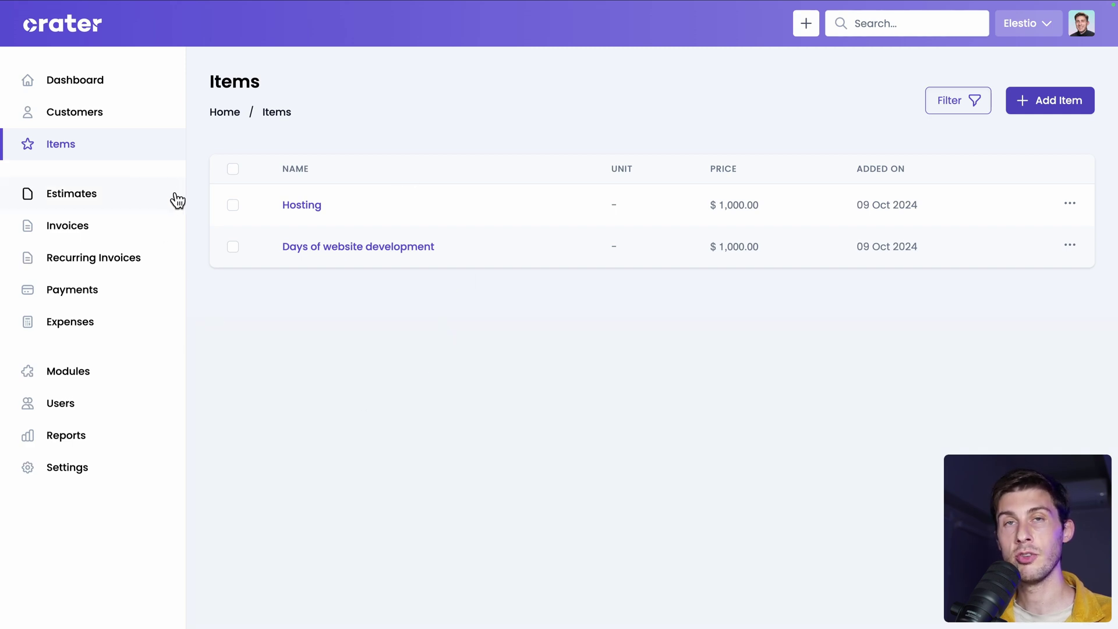
click(64, 324)
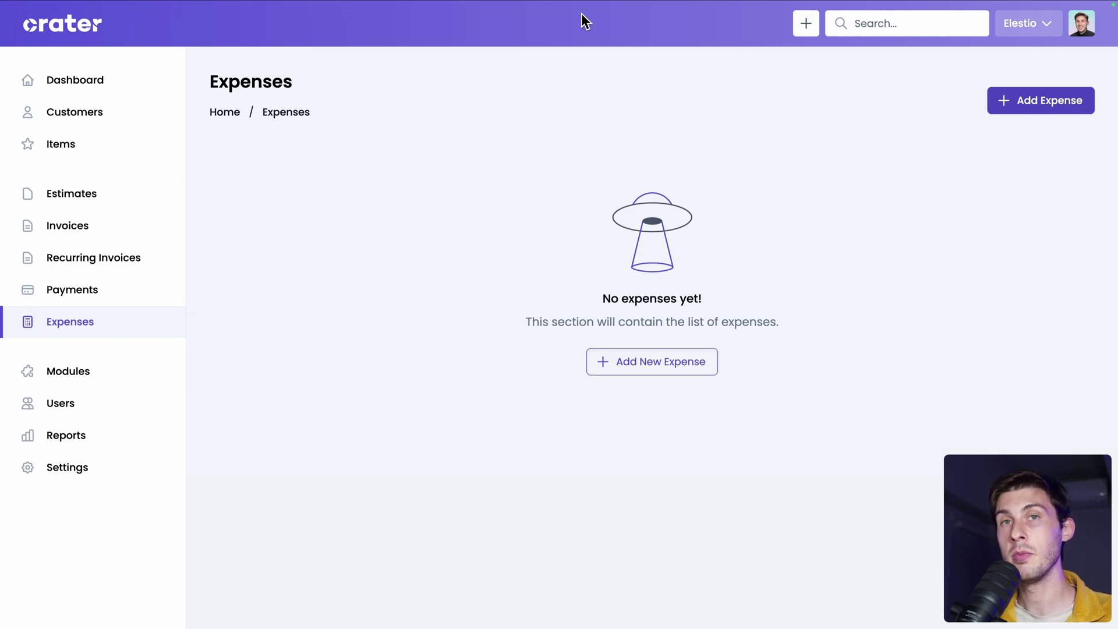
Start a new expense and create the expense category 'Hosting'.
click(1018, 101)
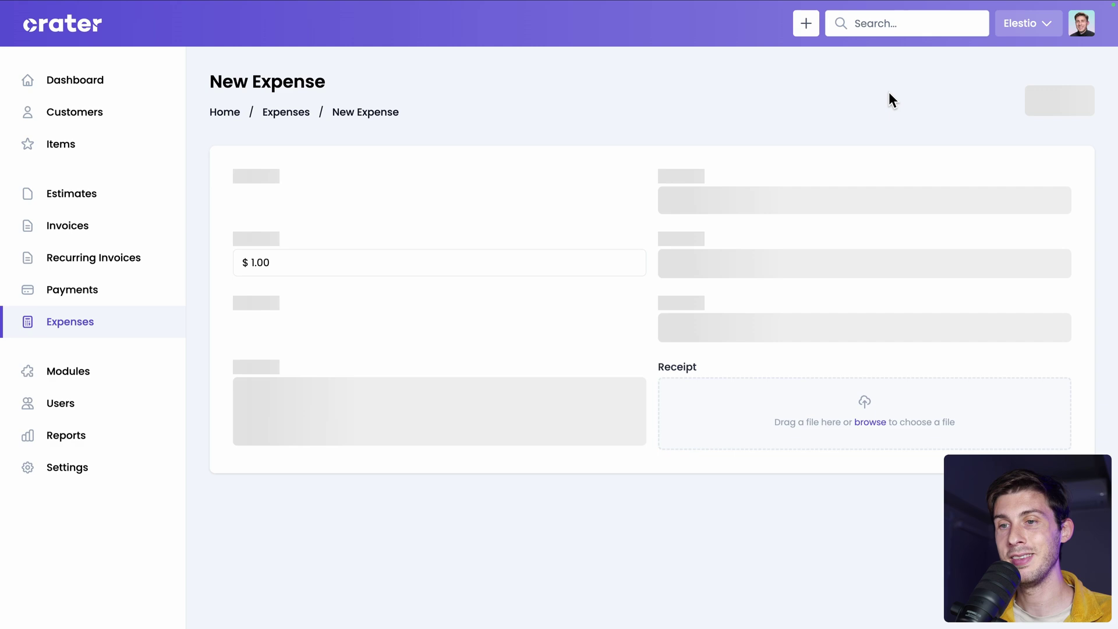
click(474, 191)
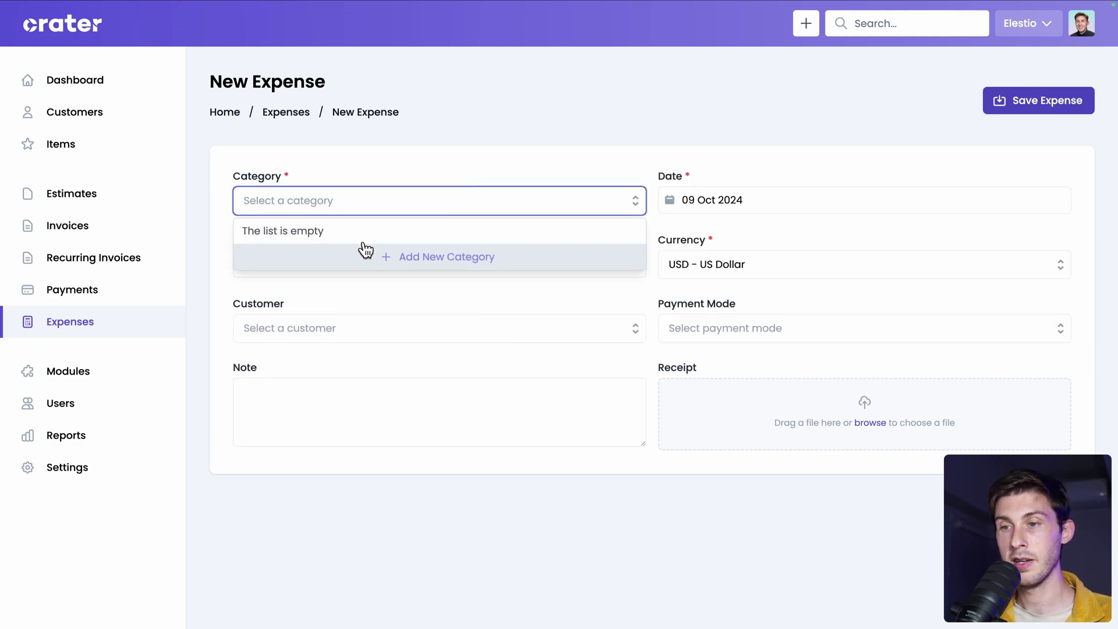
click(410, 255)
text(Hosting)
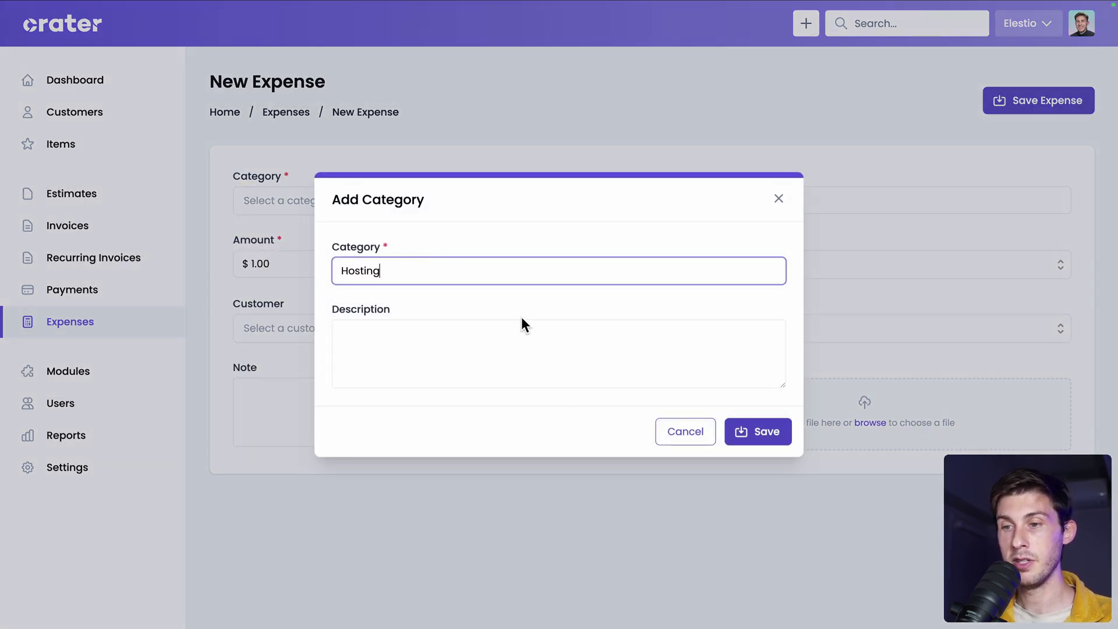
click(687, 433)
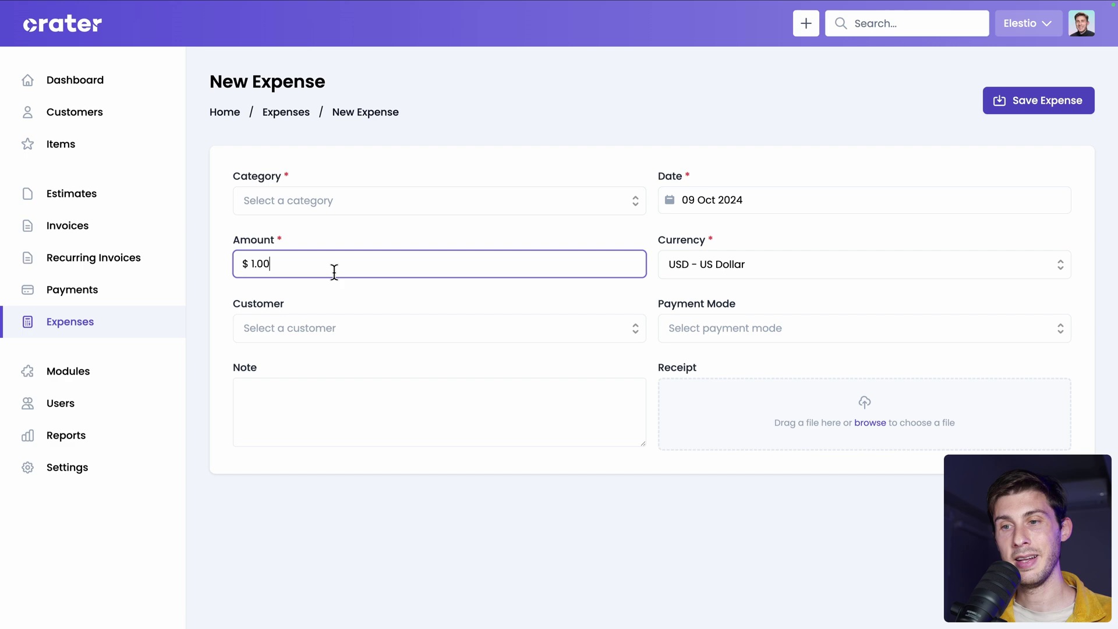
Set amount 80, customer John Doe Corp, payment mode Bank Transfer, and save the expense.
triple_click(293, 264)
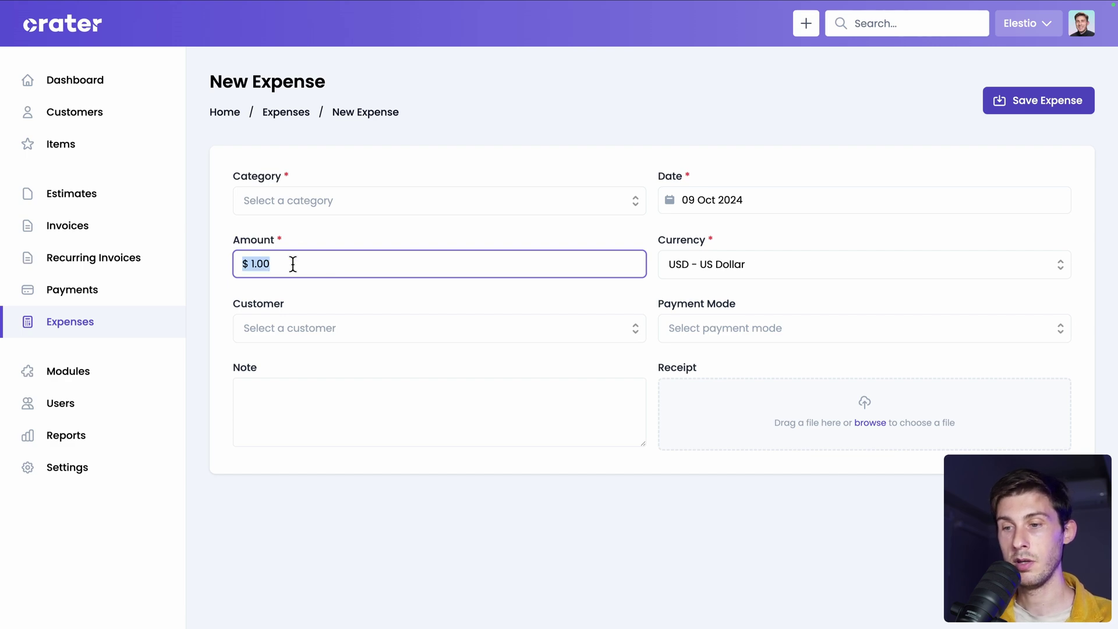
text(80)
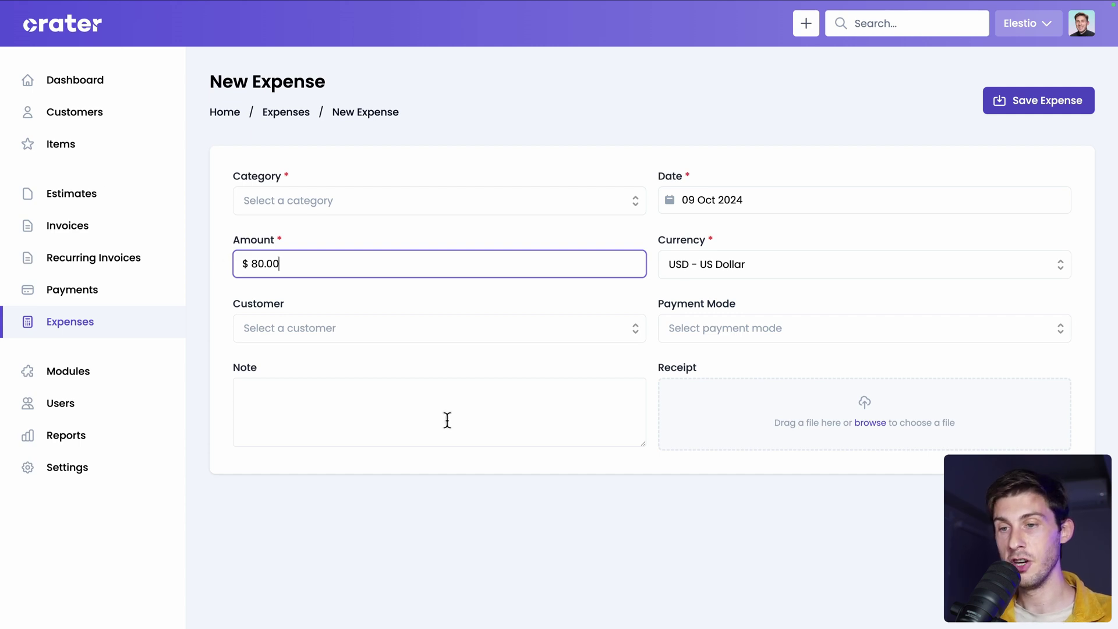
click(417, 311)
click(514, 326)
click(293, 368)
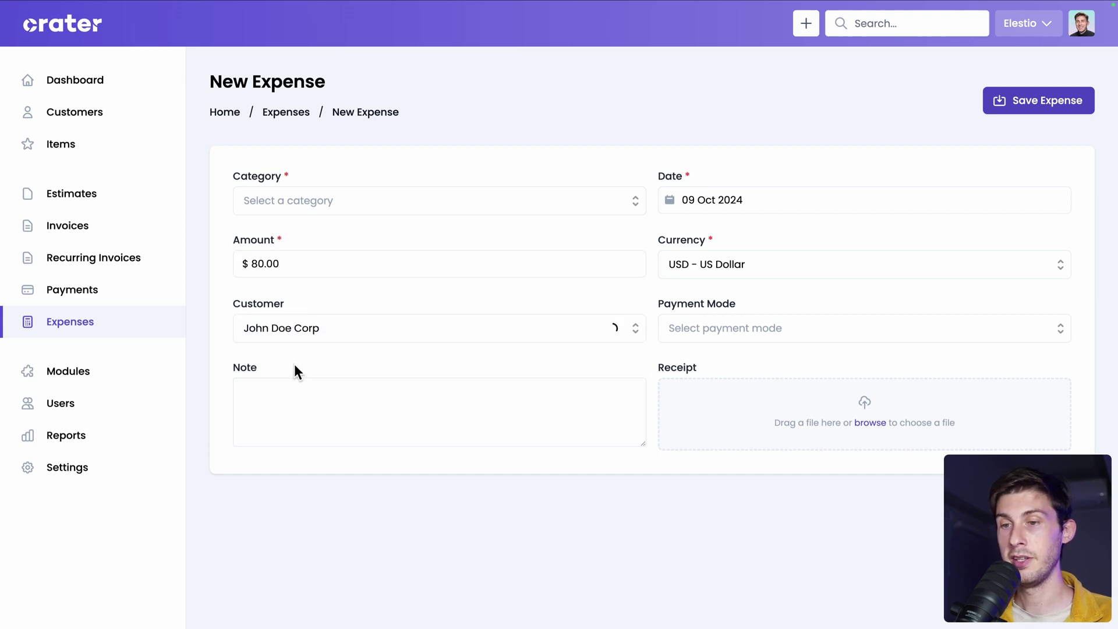
click(756, 333)
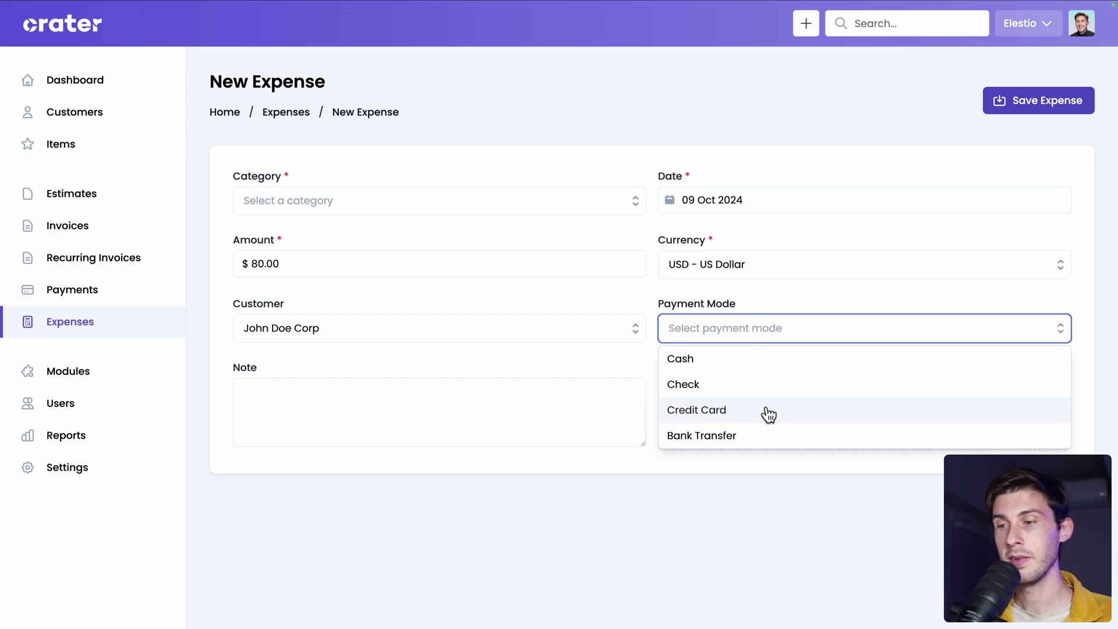
click(741, 435)
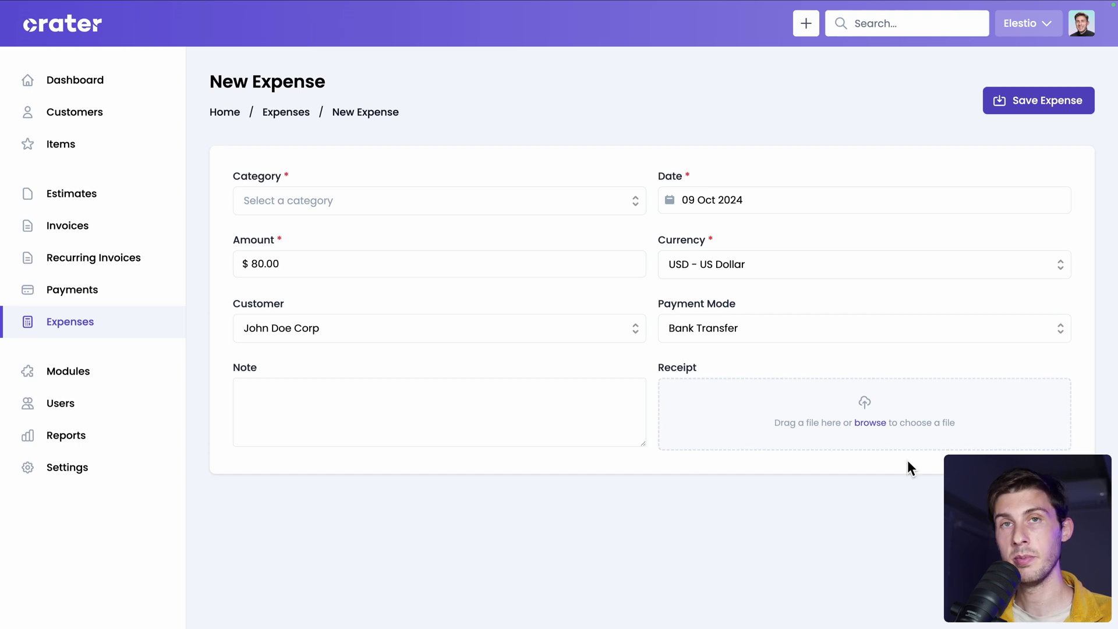
click(1060, 100)
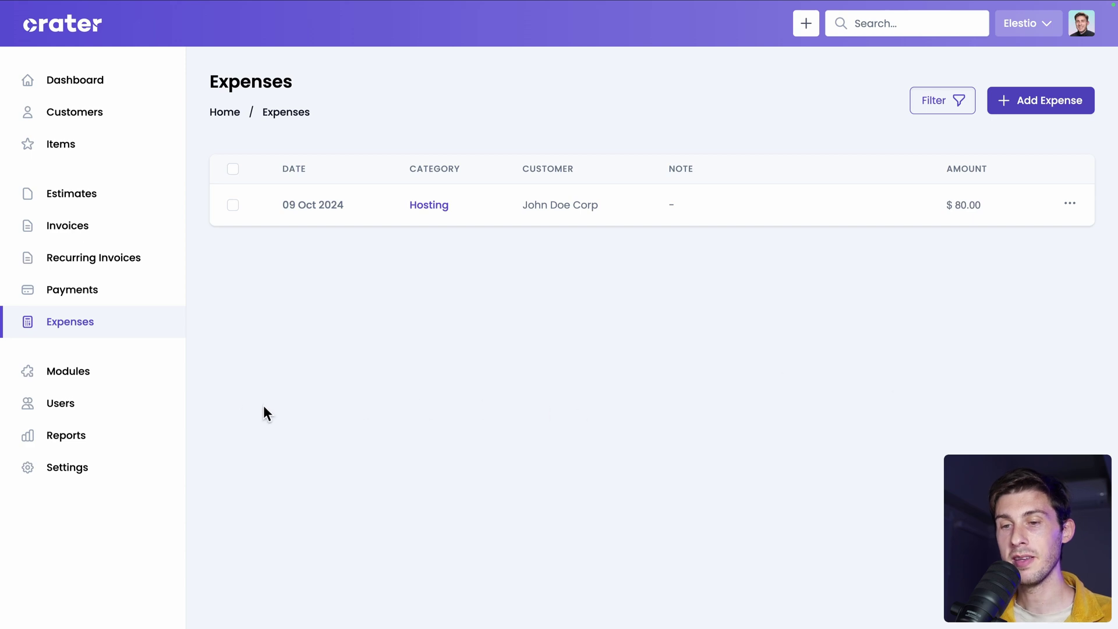
Review the sales reports by customer and by item, then Profit & Loss, Expenses and Tax Summary.
click(107, 438)
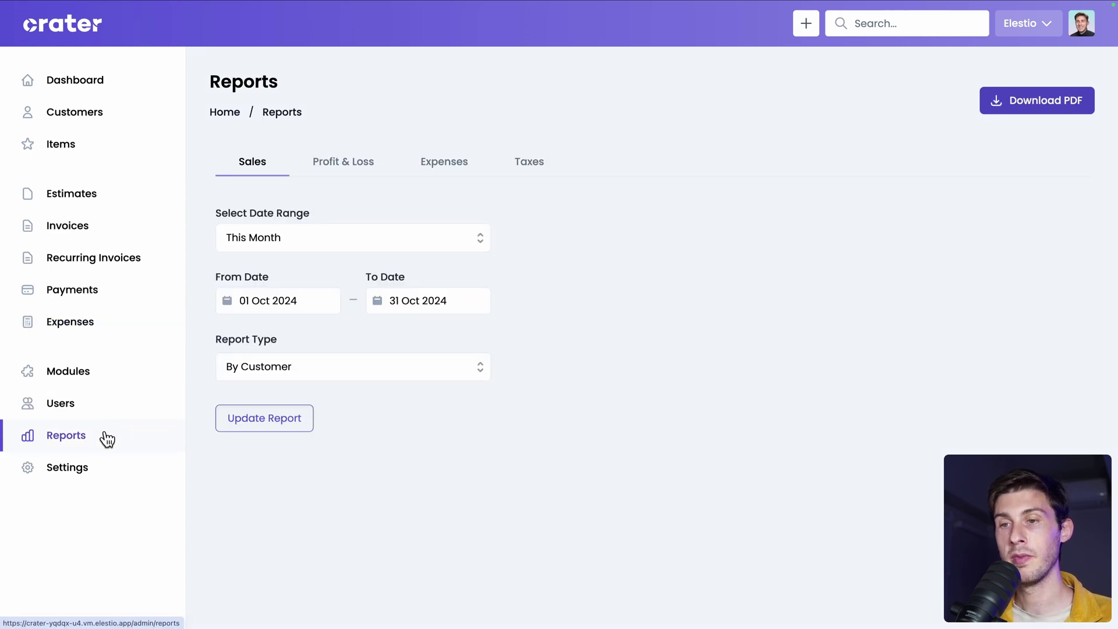
key(ctrl+minus)
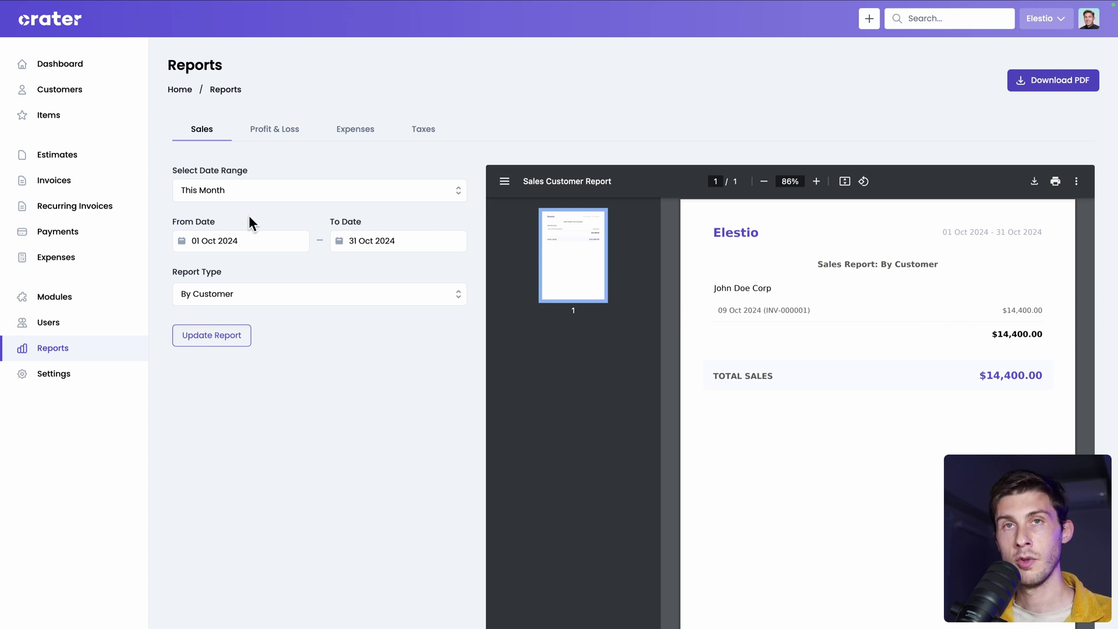
click(261, 295)
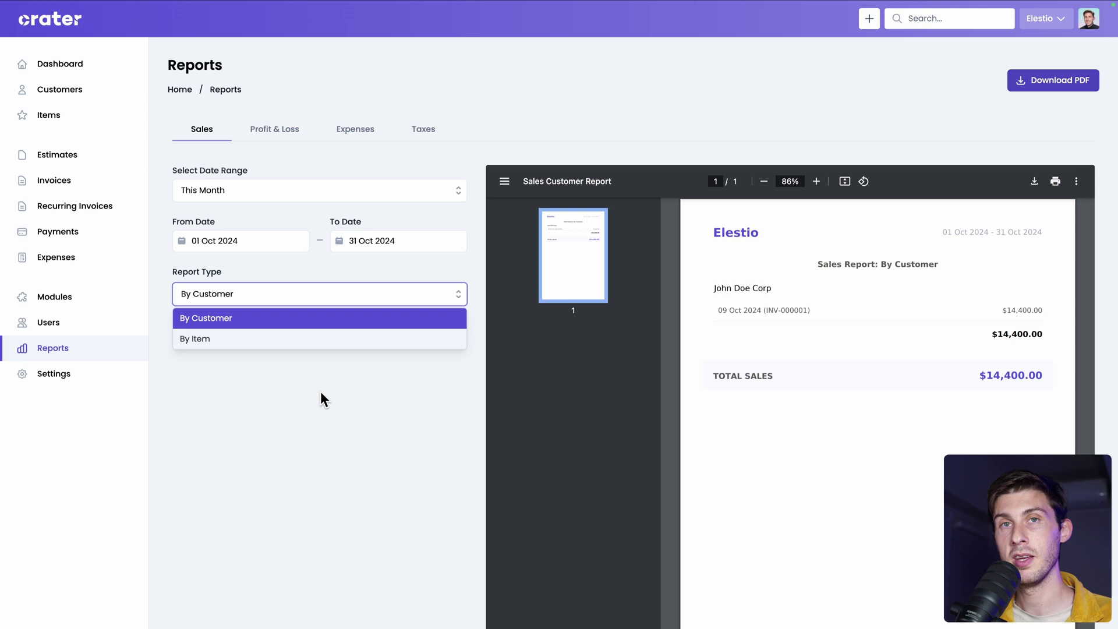
click(248, 338)
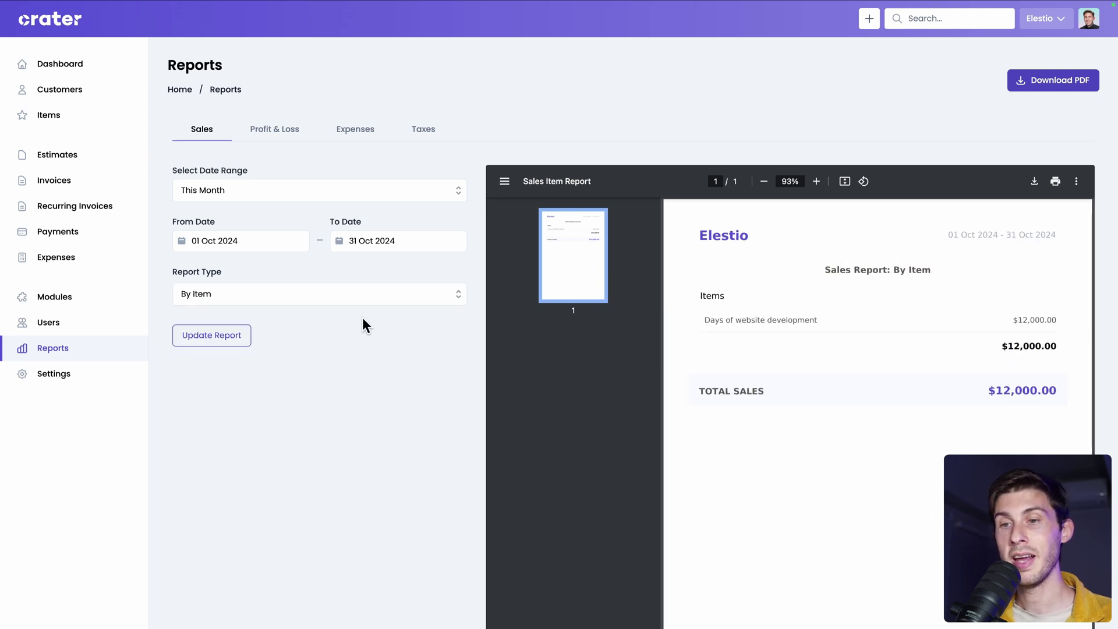
click(257, 138)
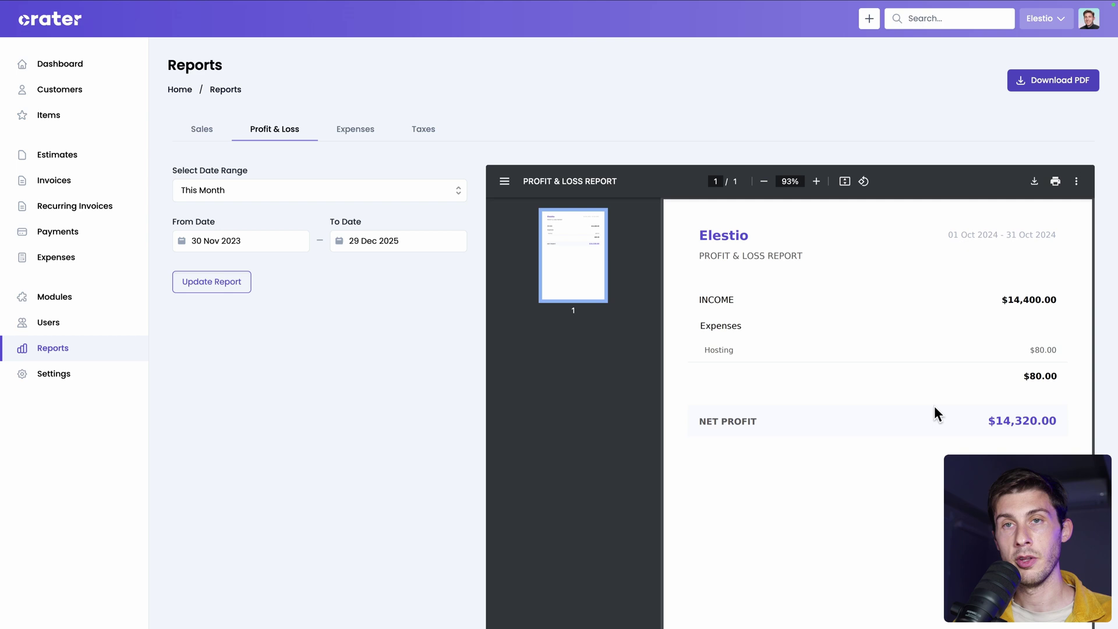
click(359, 135)
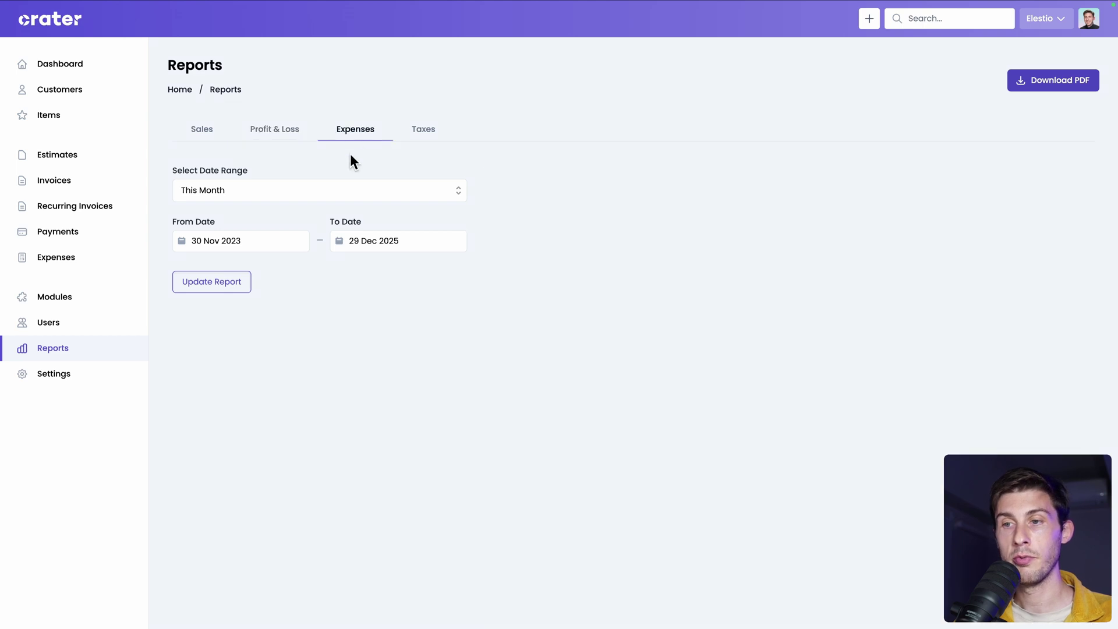
click(429, 137)
key(ctrl+plus)
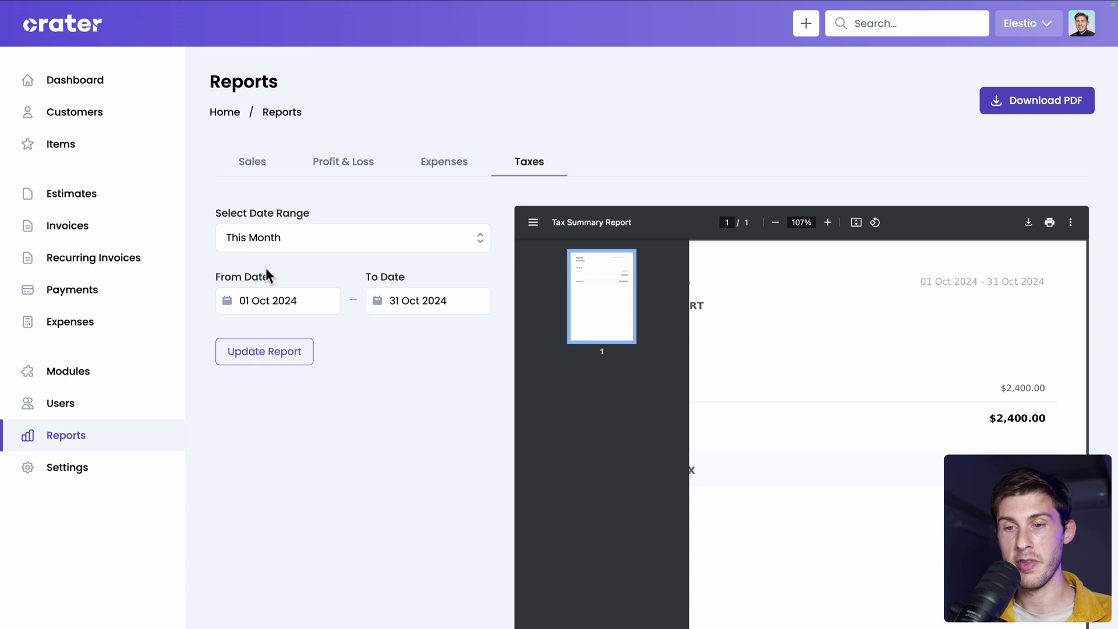
View the new user form, then the Roles settings listing only super admin.
click(68, 414)
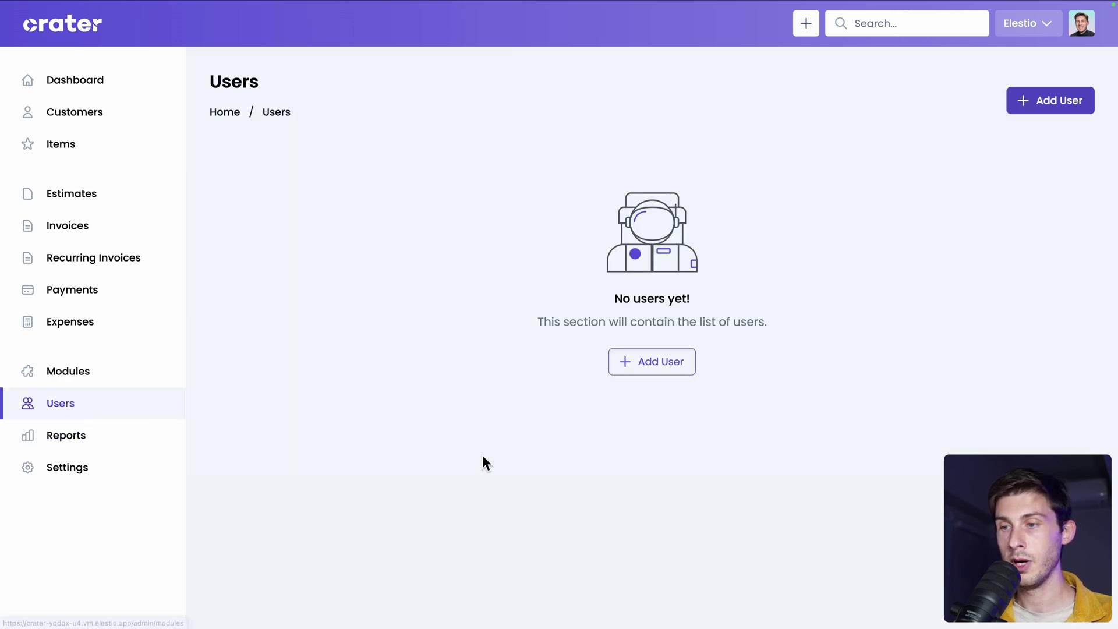
click(639, 366)
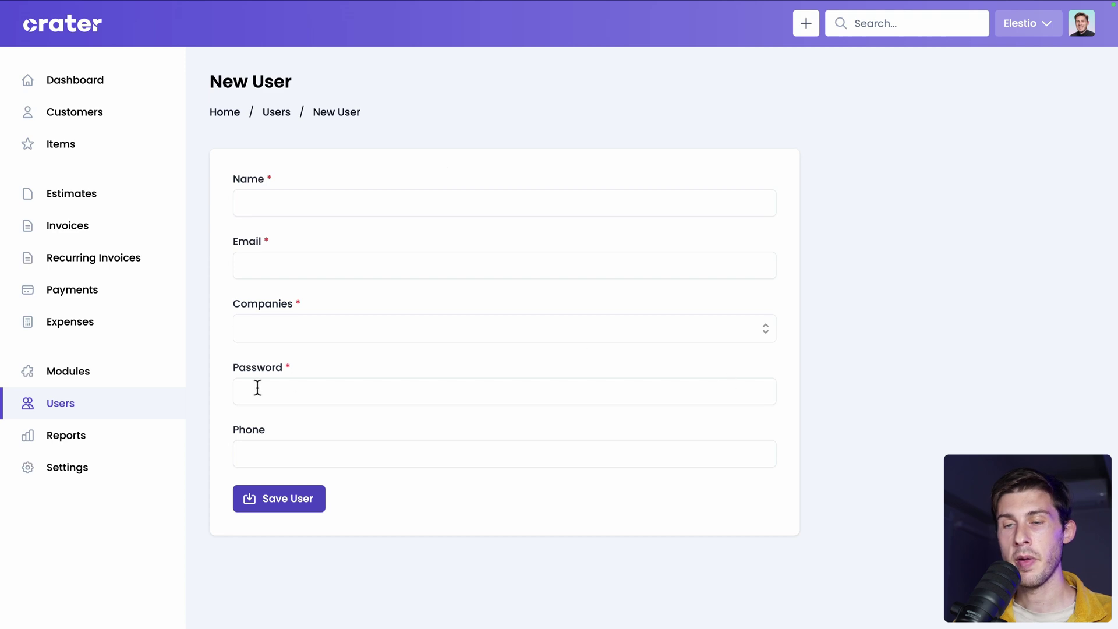
click(115, 472)
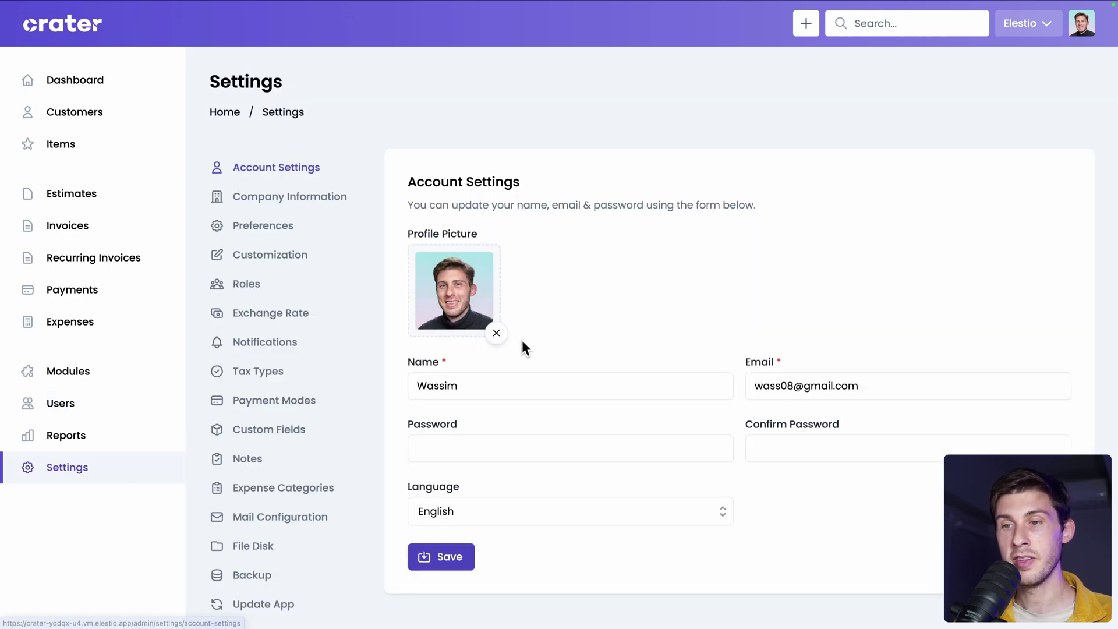
click(236, 286)
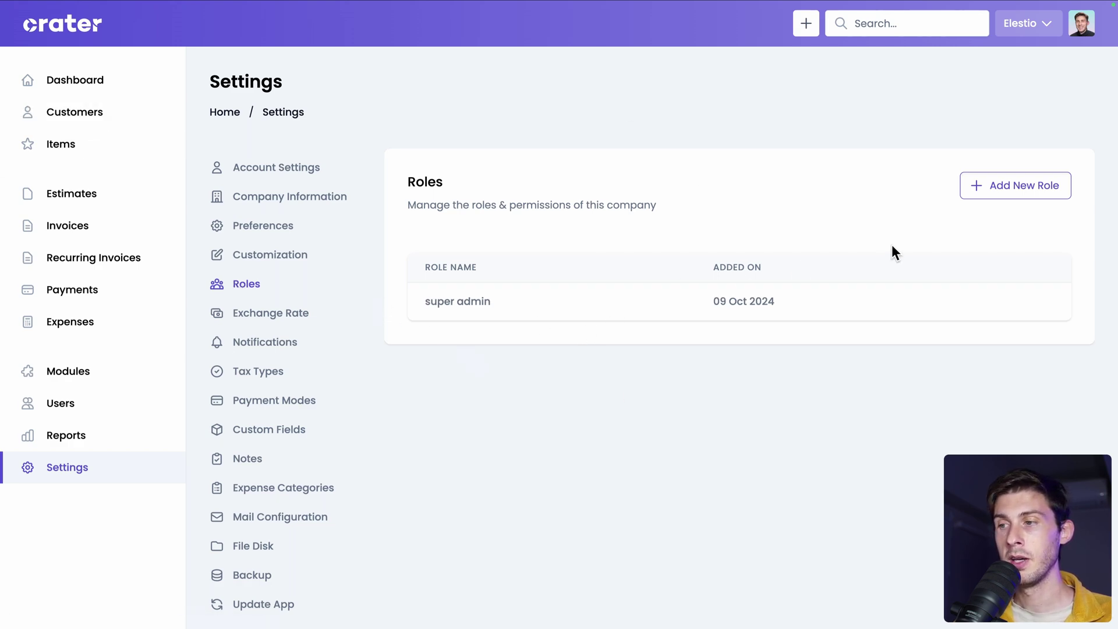
Open the Add New Role form from the Roles settings.
click(1025, 192)
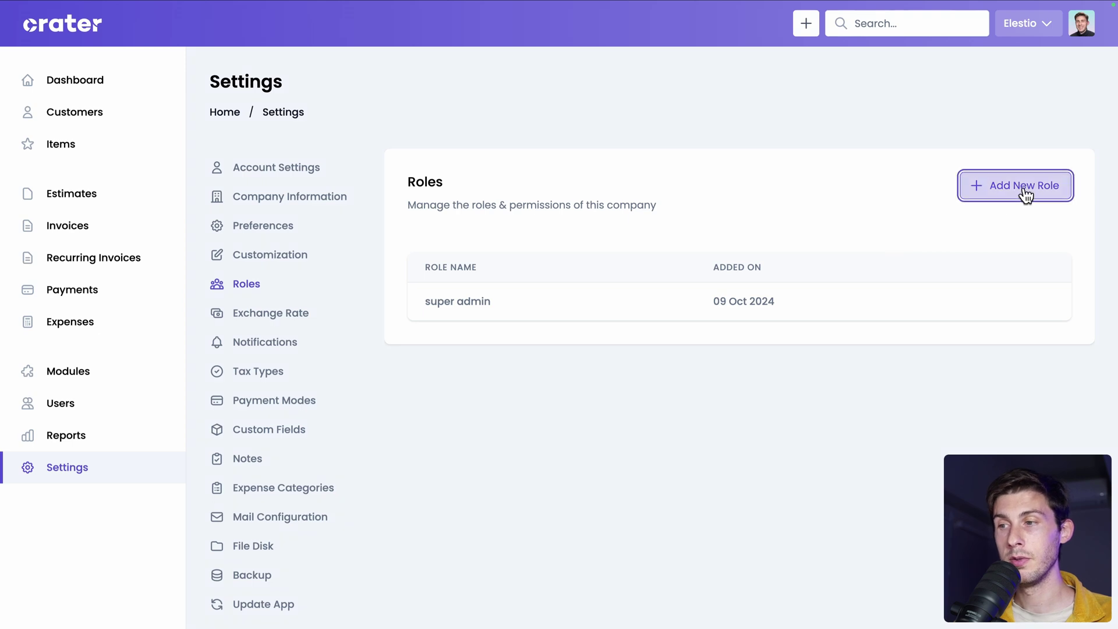